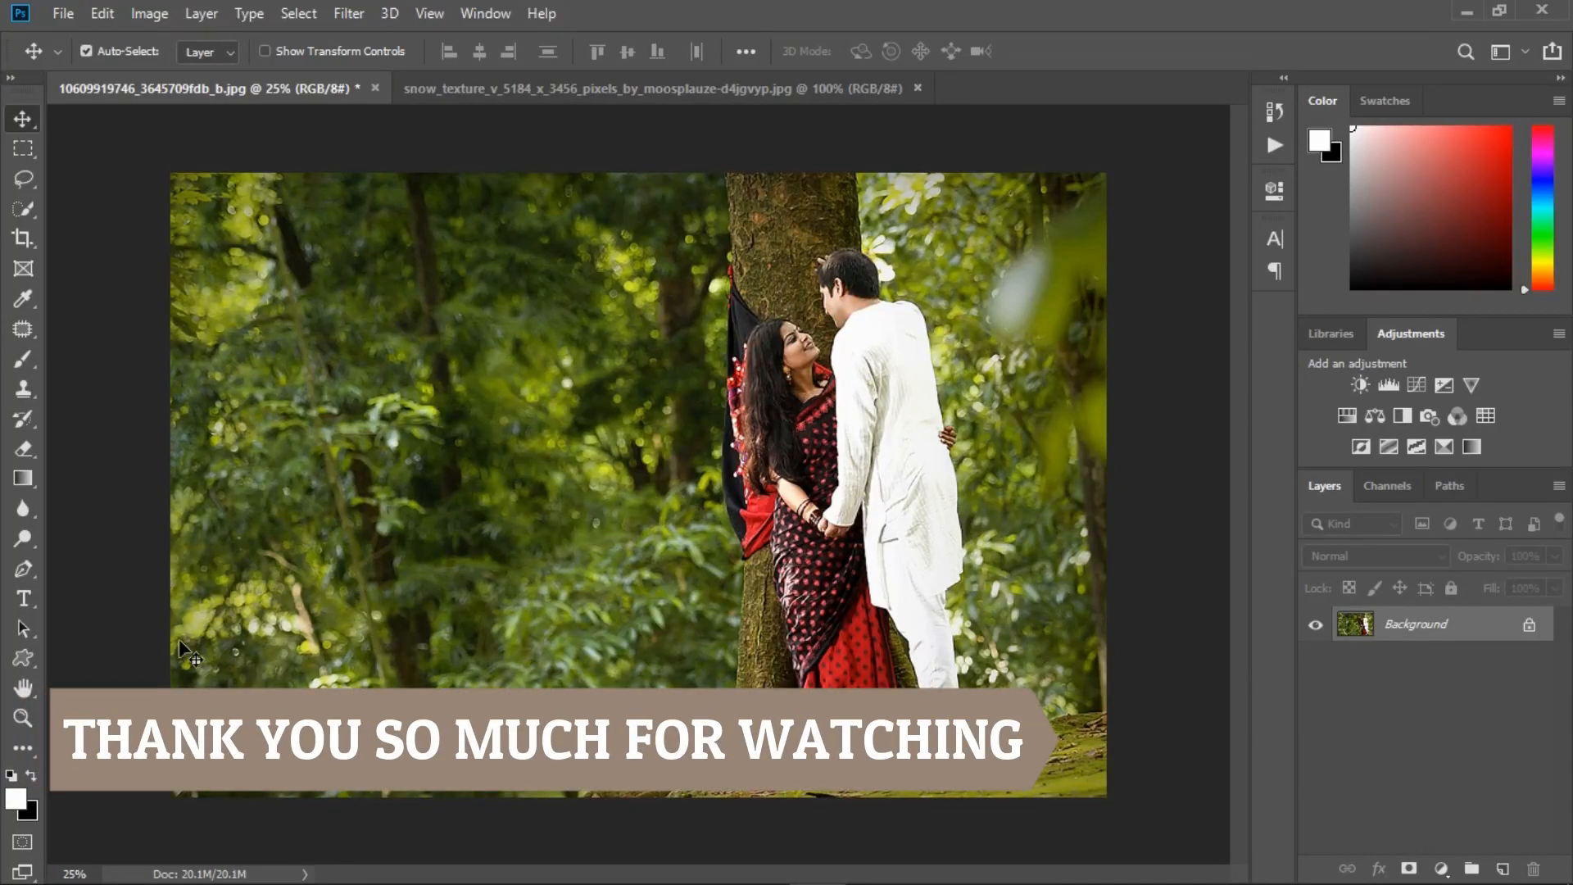
Step: Start a Pen tool path at the photo's lower edge and trace along the tree root to the trunk's base
{"action": "left_click", "coordinate": [22, 569]}
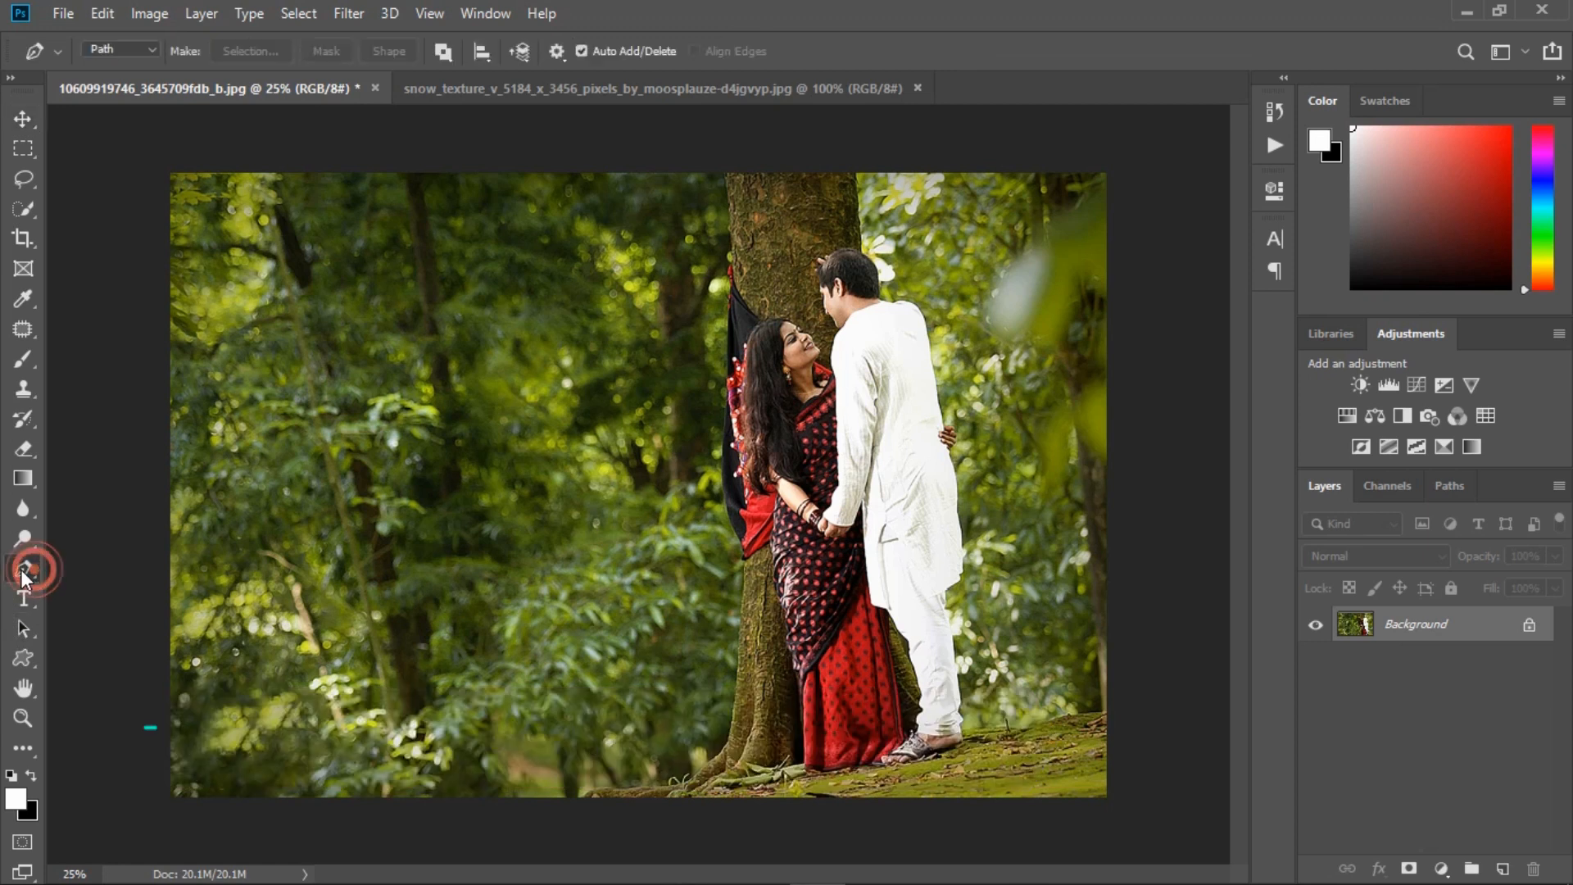
{"action": "scroll", "coordinate": [724, 671], "scroll_direction": "up", "scroll_amount": 4}
{"action": "scroll", "coordinate": [774, 656], "scroll_direction": "up", "scroll_amount": 4}
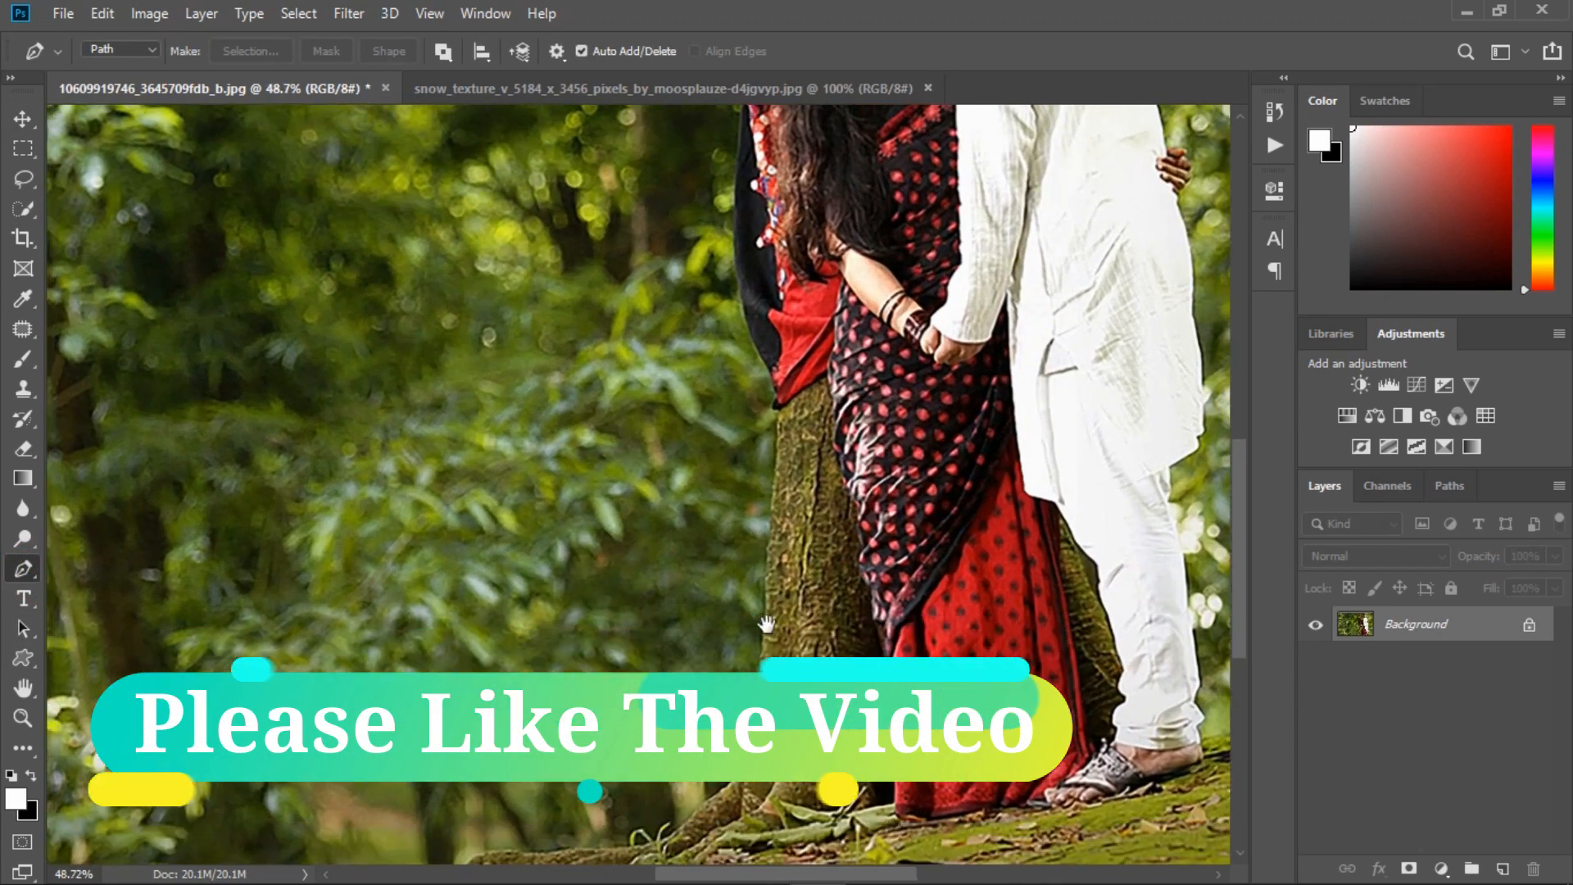
{"action": "scroll", "coordinate": [758, 517], "scroll_direction": "up", "scroll_amount": 1}
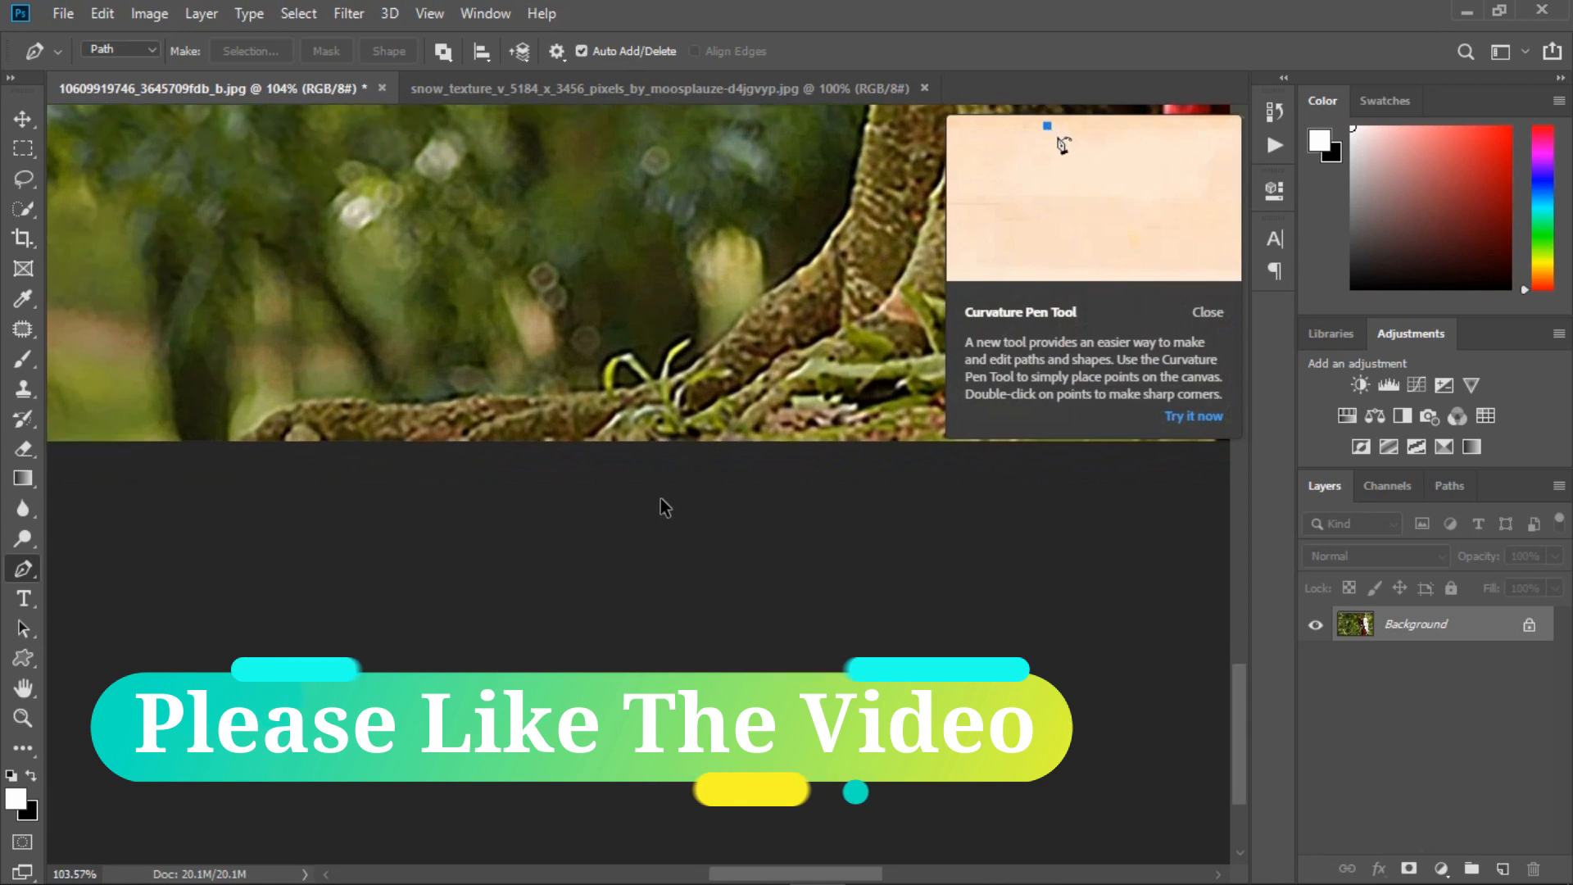
{"action": "left_click", "coordinate": [230, 443]}
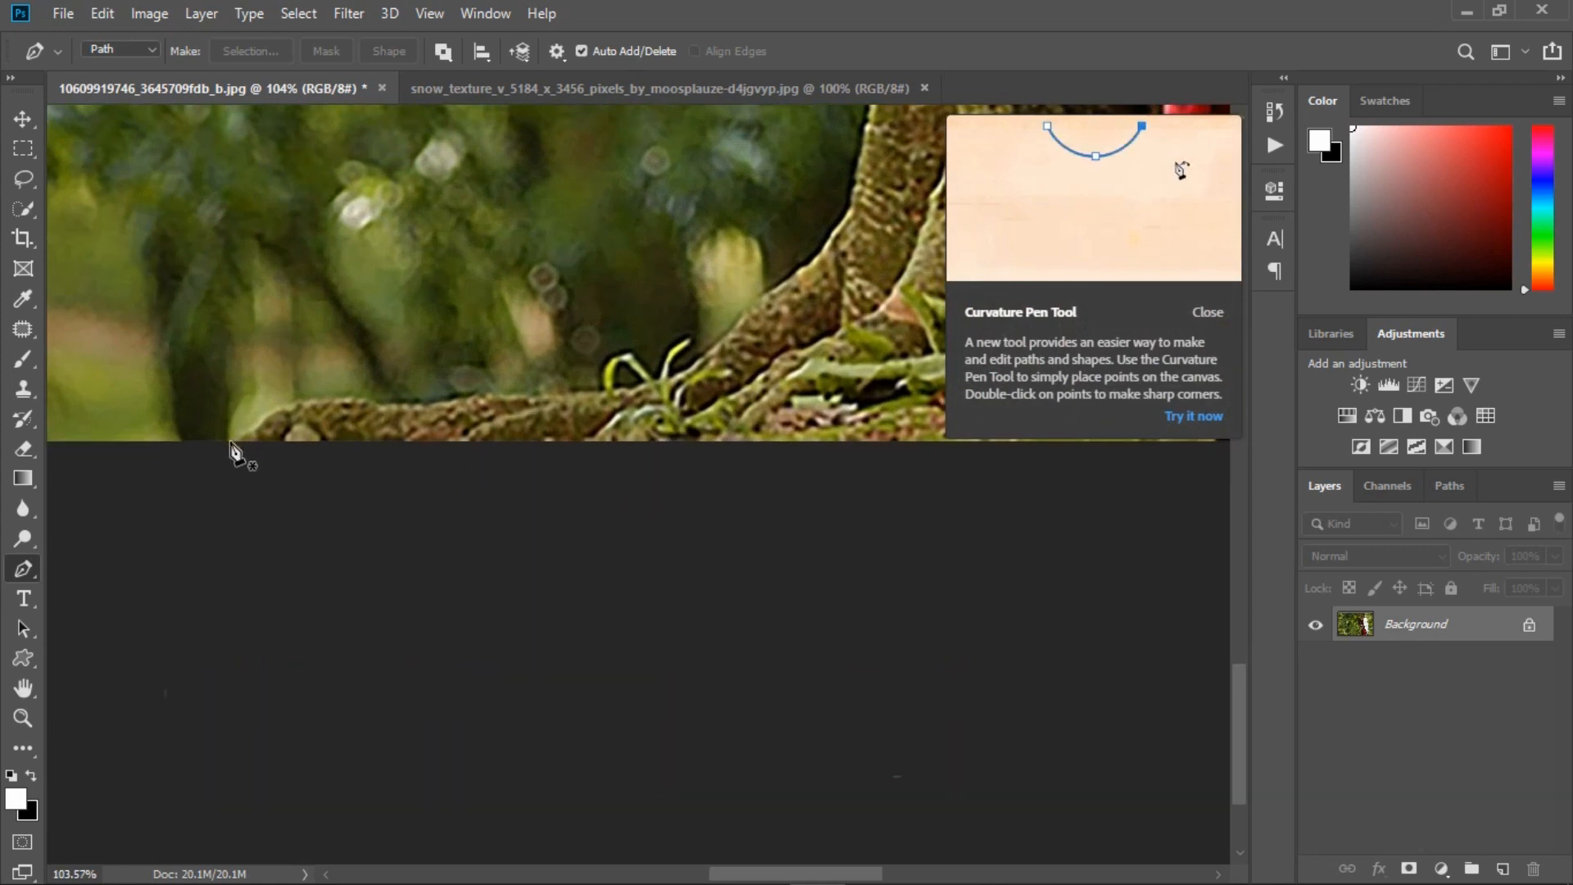
{"action": "left_click_drag", "start_coordinate": [348, 400], "coordinate": [411, 408]}
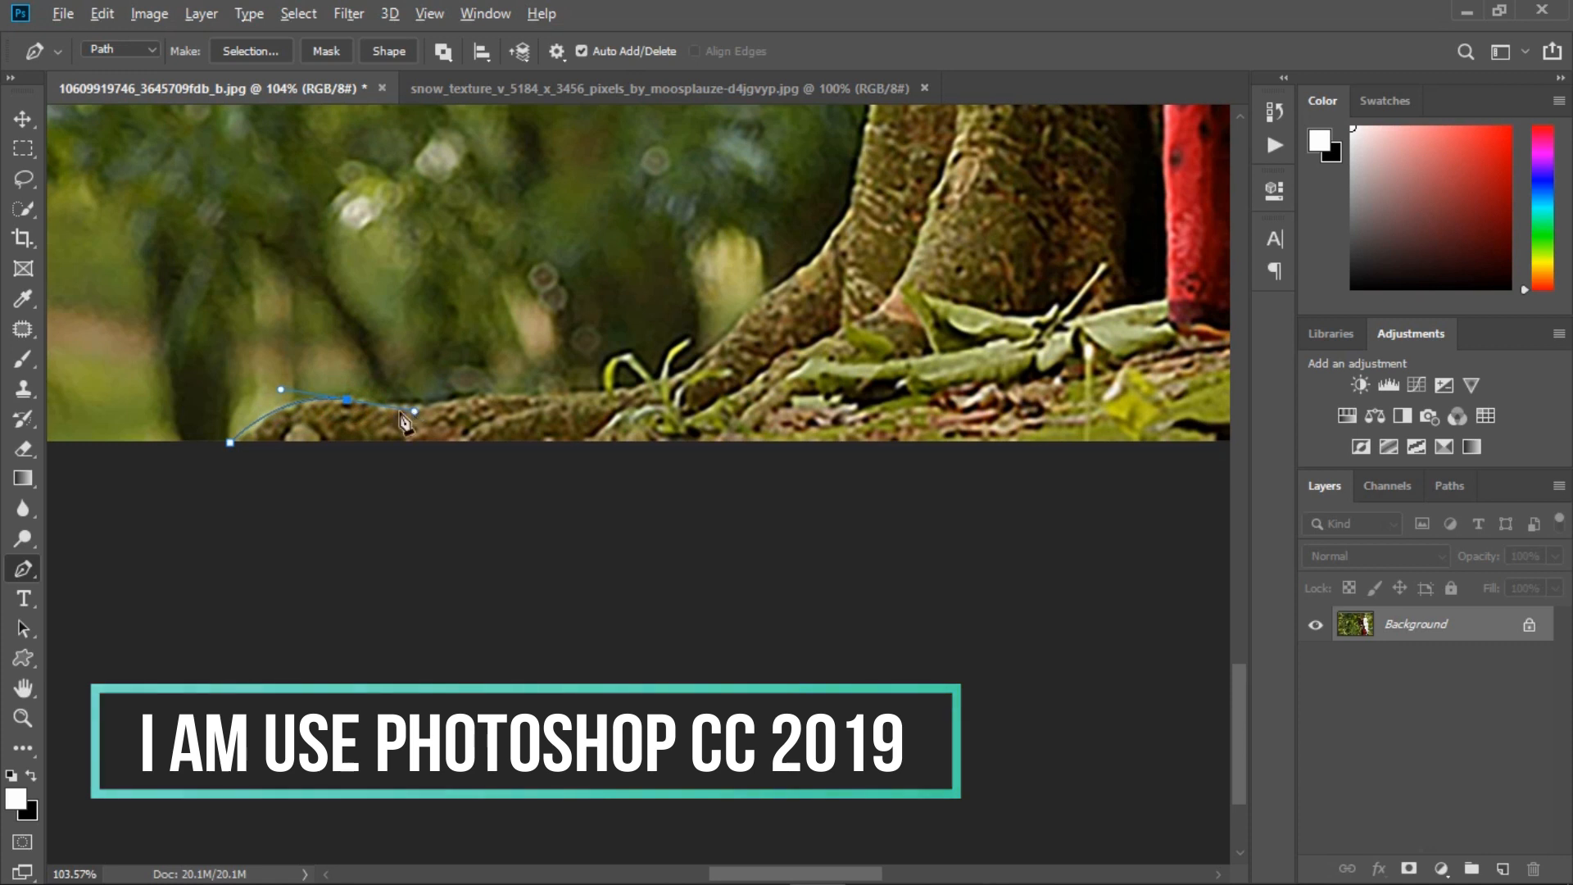
{"action": "left_click", "coordinate": [347, 400], "text": "alt"}
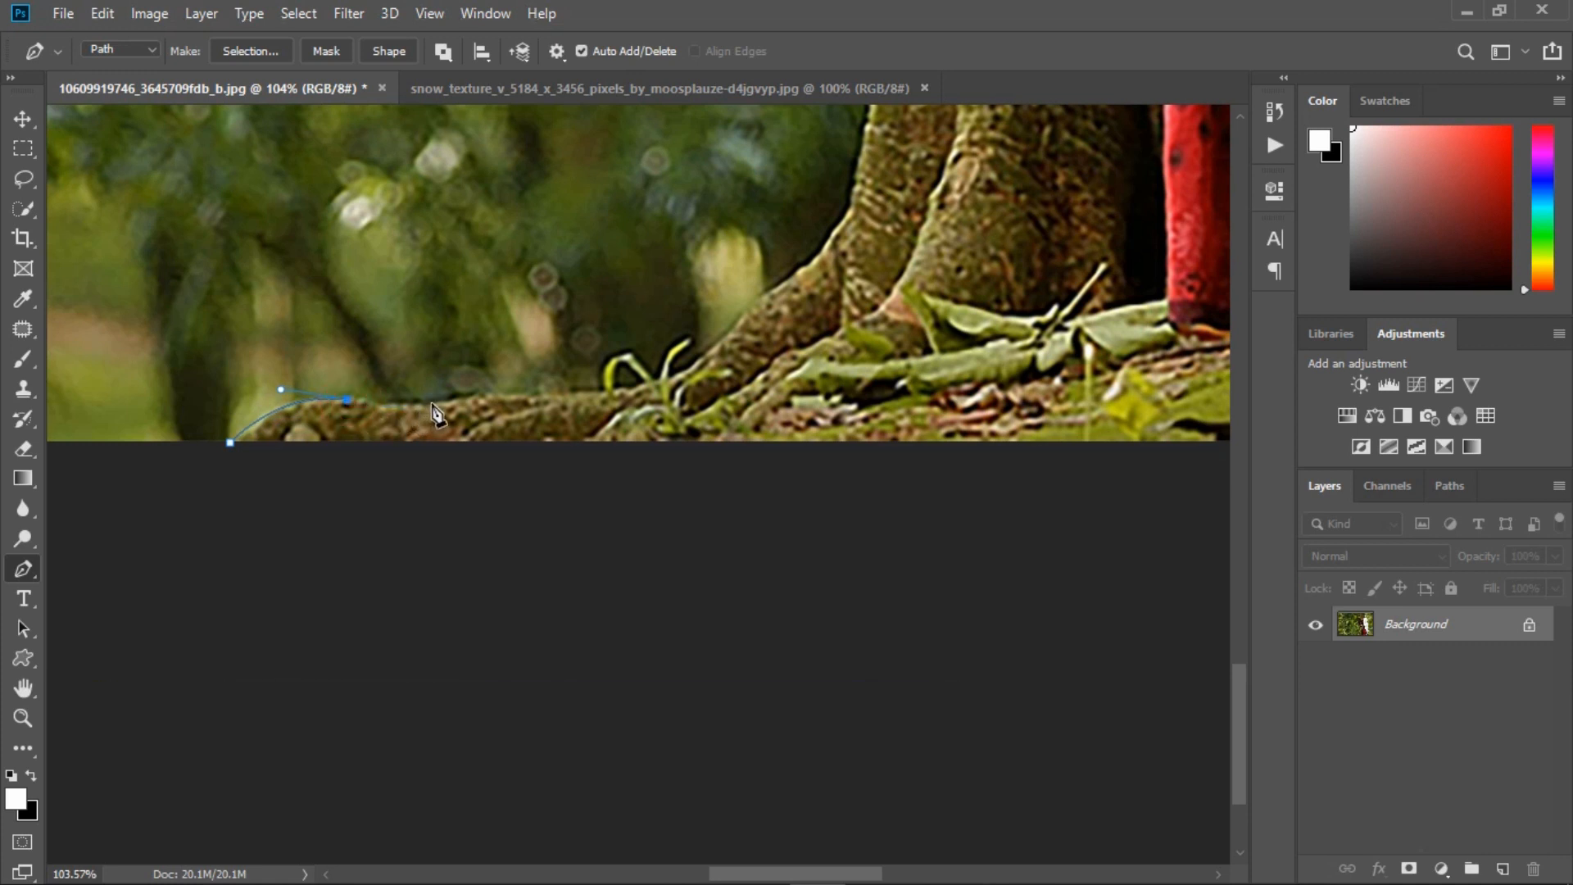
{"action": "left_click_drag", "start_coordinate": [426, 405], "coordinate": [574, 397]}
{"action": "left_click_drag", "start_coordinate": [695, 371], "coordinate": [721, 351]}
{"action": "left_click_drag", "start_coordinate": [842, 238], "coordinate": [857, 205]}
Step: Continue the path up the trunk's outer edge and around the woman's sari toward the top of the tree
{"action": "left_click_drag", "start_coordinate": [902, 426], "coordinate": [905, 377]}
{"action": "left_click_drag", "start_coordinate": [920, 169], "coordinate": [926, 155]}
{"action": "left_click_drag", "start_coordinate": [755, 534], "coordinate": [758, 491]}
{"action": "left_click_drag", "start_coordinate": [579, 259], "coordinate": [594, 229]}
{"action": "left_click", "coordinate": [569, 333]}
{"action": "left_click", "coordinate": [1113, 330]}
{"action": "left_click", "coordinate": [779, 394]}
{"action": "left_click", "coordinate": [851, 403]}
{"action": "left_click", "coordinate": [975, 387]}
Step: Continue the path down the man's back and along his white trousers to the heel
{"action": "left_click", "coordinate": [995, 227]}
{"action": "left_click", "coordinate": [1010, 334]}
{"action": "left_click", "coordinate": [1033, 434]}
{"action": "left_click", "coordinate": [1068, 433]}
{"action": "left_click", "coordinate": [1087, 471]}
{"action": "scroll", "coordinate": [1073, 508], "scroll_direction": "down", "scroll_amount": 5}
{"action": "left_click", "coordinate": [1072, 534]}
{"action": "left_click", "coordinate": [1095, 636]}
{"action": "left_click", "coordinate": [1073, 676]}
{"action": "left_click", "coordinate": [1103, 489]}
{"action": "left_click_drag", "start_coordinate": [1095, 543], "coordinate": [1106, 550]}
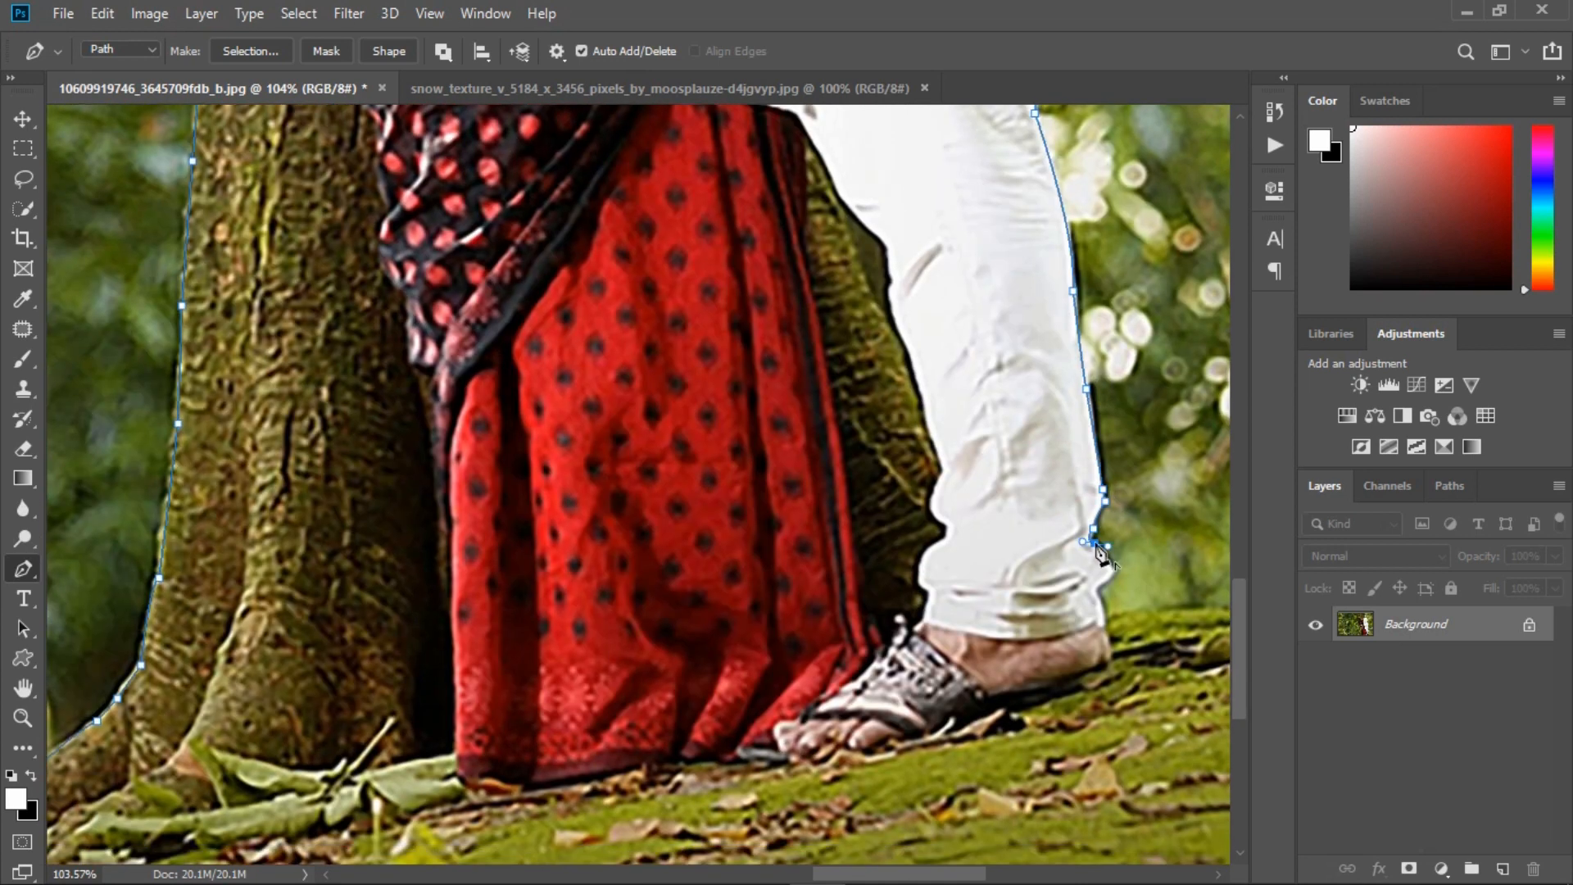
{"action": "left_click", "coordinate": [1110, 568]}
{"action": "left_click", "coordinate": [1103, 624]}
Step: Run the path along the mossy ground's upper edge, around below the photo's lower edge, and close it at the starting point
{"action": "left_click", "coordinate": [853, 513]}
{"action": "left_click", "coordinate": [1215, 509]}
{"action": "left_click", "coordinate": [1227, 683]}
{"action": "left_click", "coordinate": [454, 693]}
{"action": "left_click", "coordinate": [304, 691]}
{"action": "left_click", "coordinate": [275, 662]}
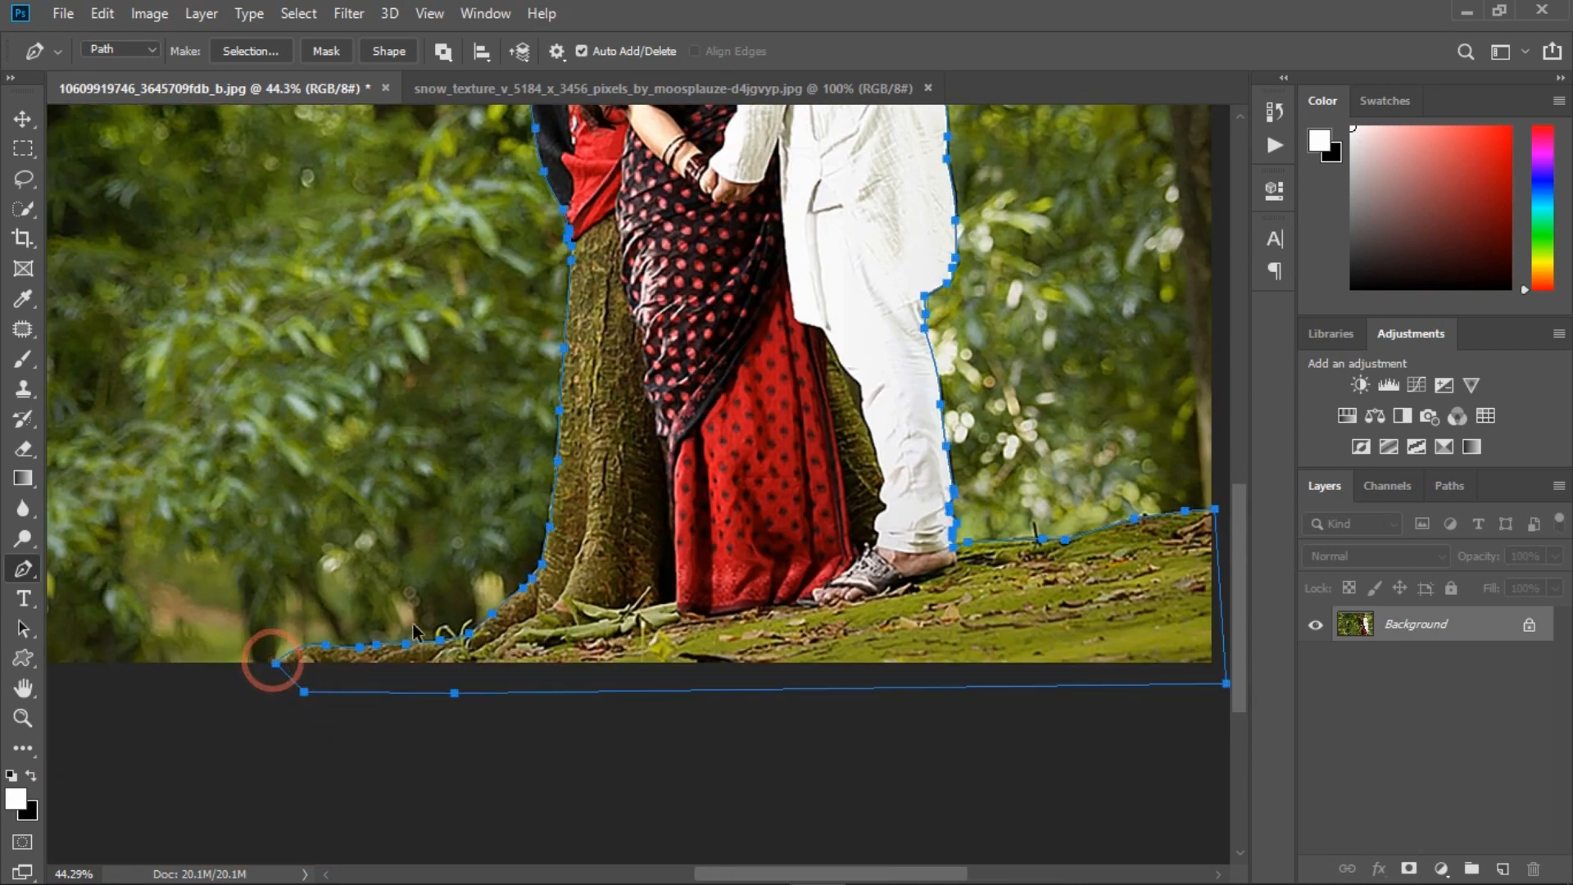
Step: Convert the closed path to a selection and copy the couple, tree and ground from the Background to a new layer
{"action": "scroll", "coordinate": [465, 608], "scroll_direction": "down", "scroll_amount": 4}
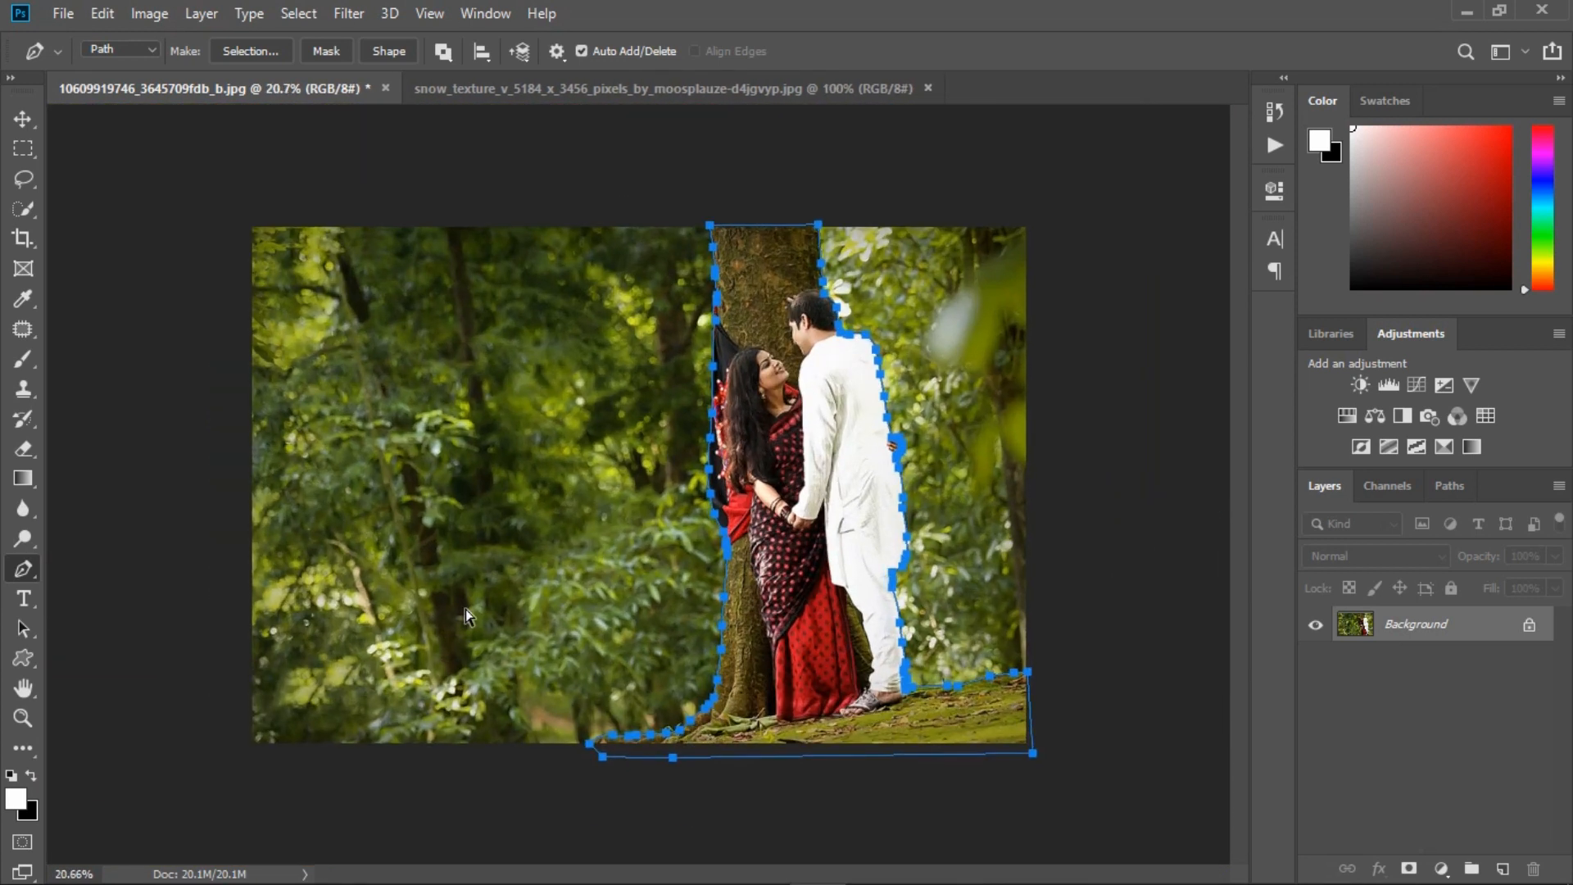
{"action": "key", "text": "ctrl+Return"}
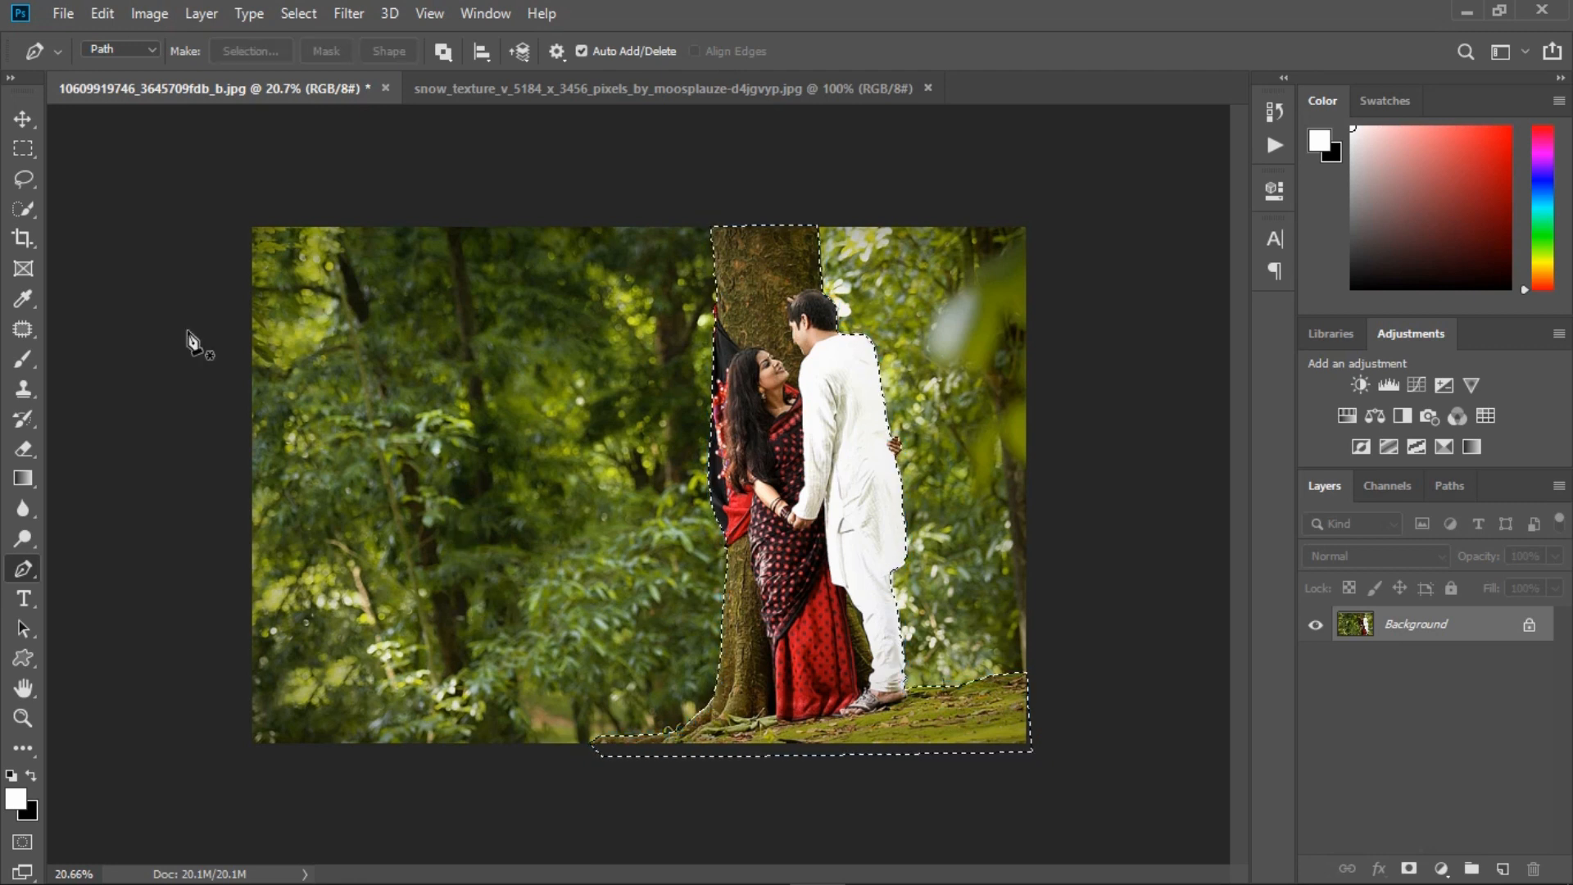
{"action": "left_click", "coordinate": [22, 119]}
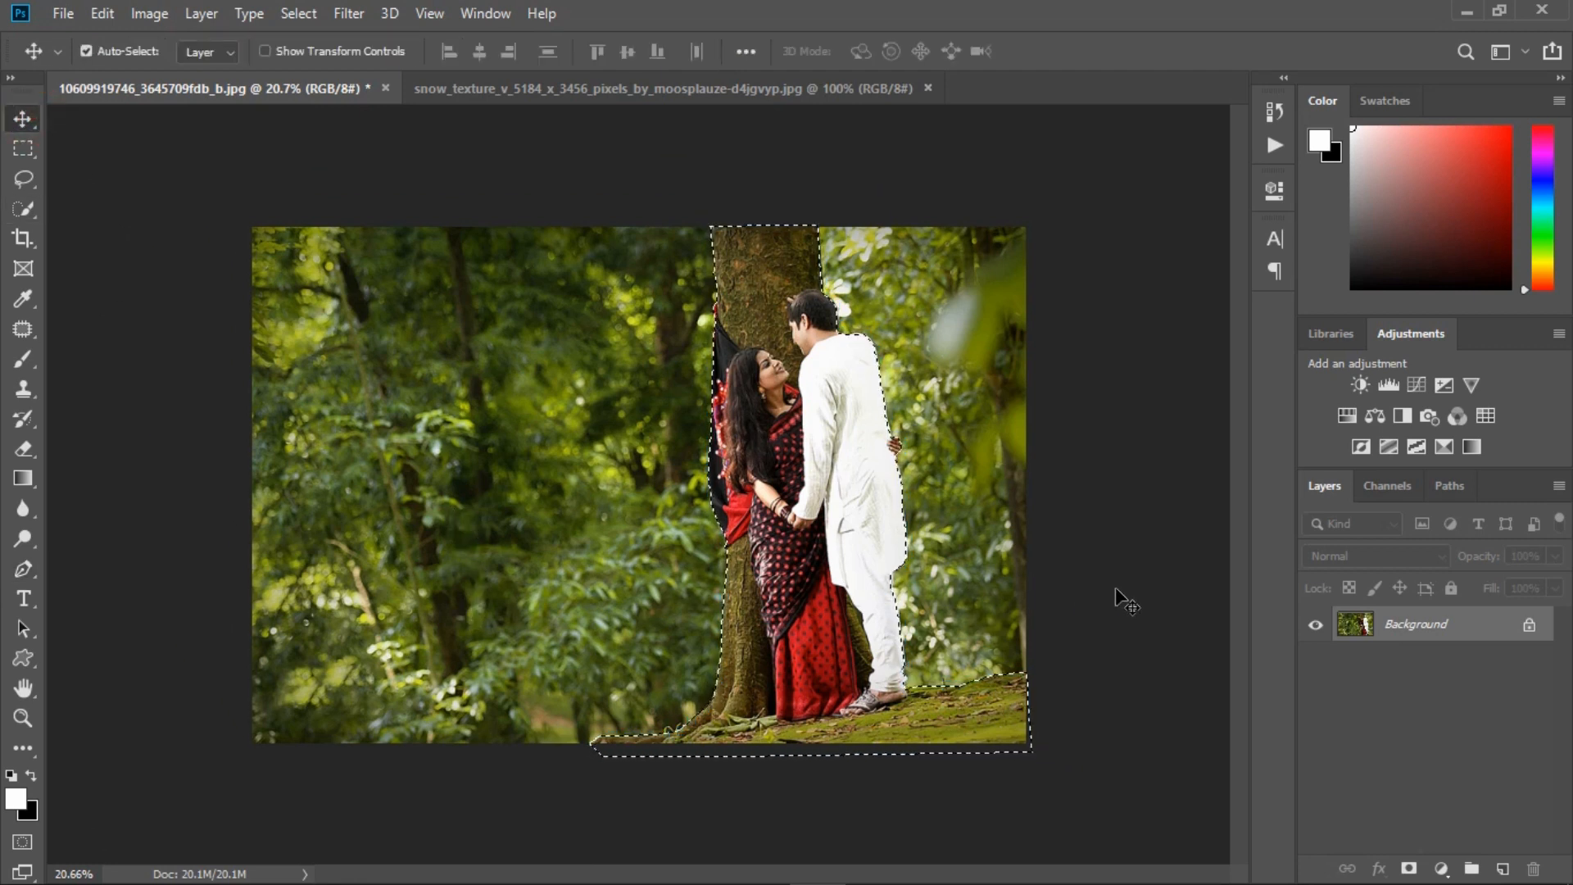
{"action": "left_click", "coordinate": [1438, 644]}
{"action": "key", "text": "ctrl+j"}
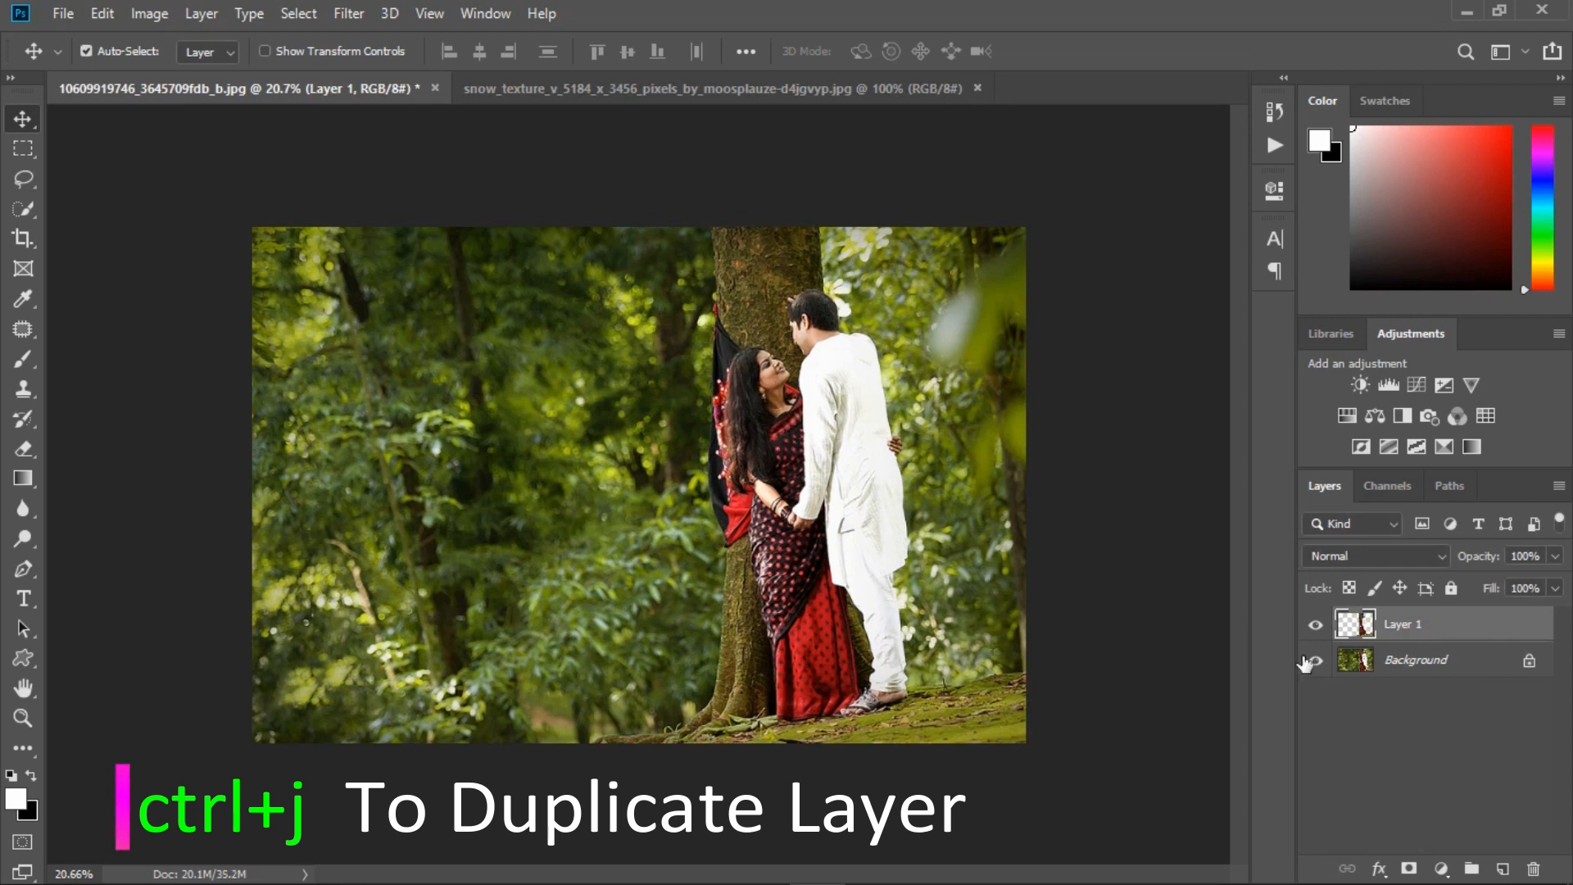
{"action": "left_click", "coordinate": [1315, 661]}
{"action": "left_click", "coordinate": [1315, 662]}
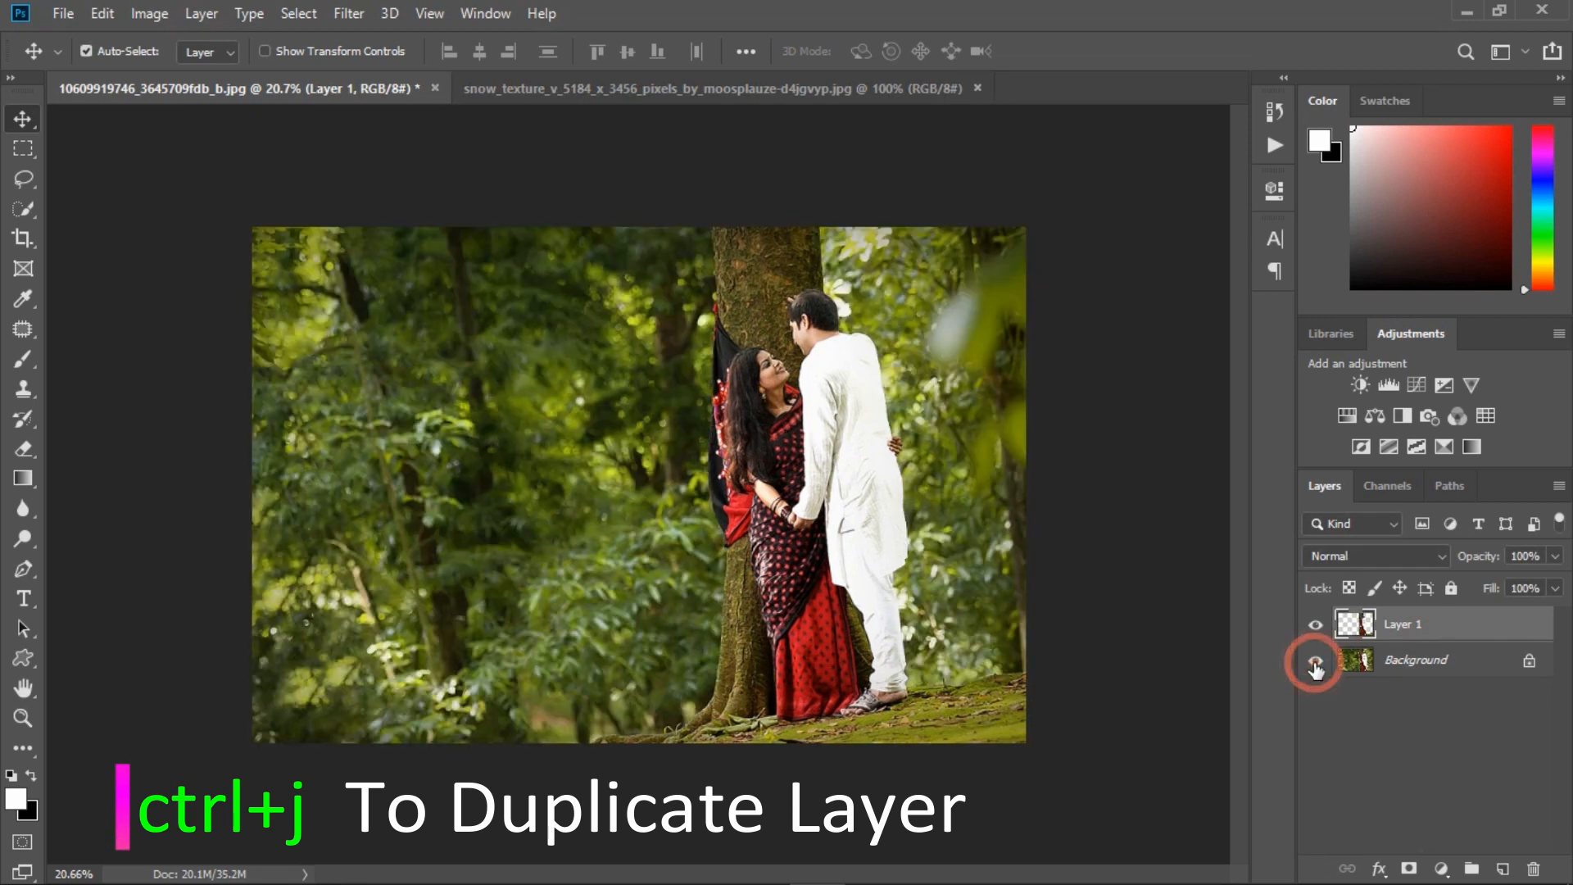
Step: Load the outline of Layer 1 as a selection and expand it by 20 pixels
{"action": "left_click", "coordinate": [1361, 630], "text": "ctrl"}
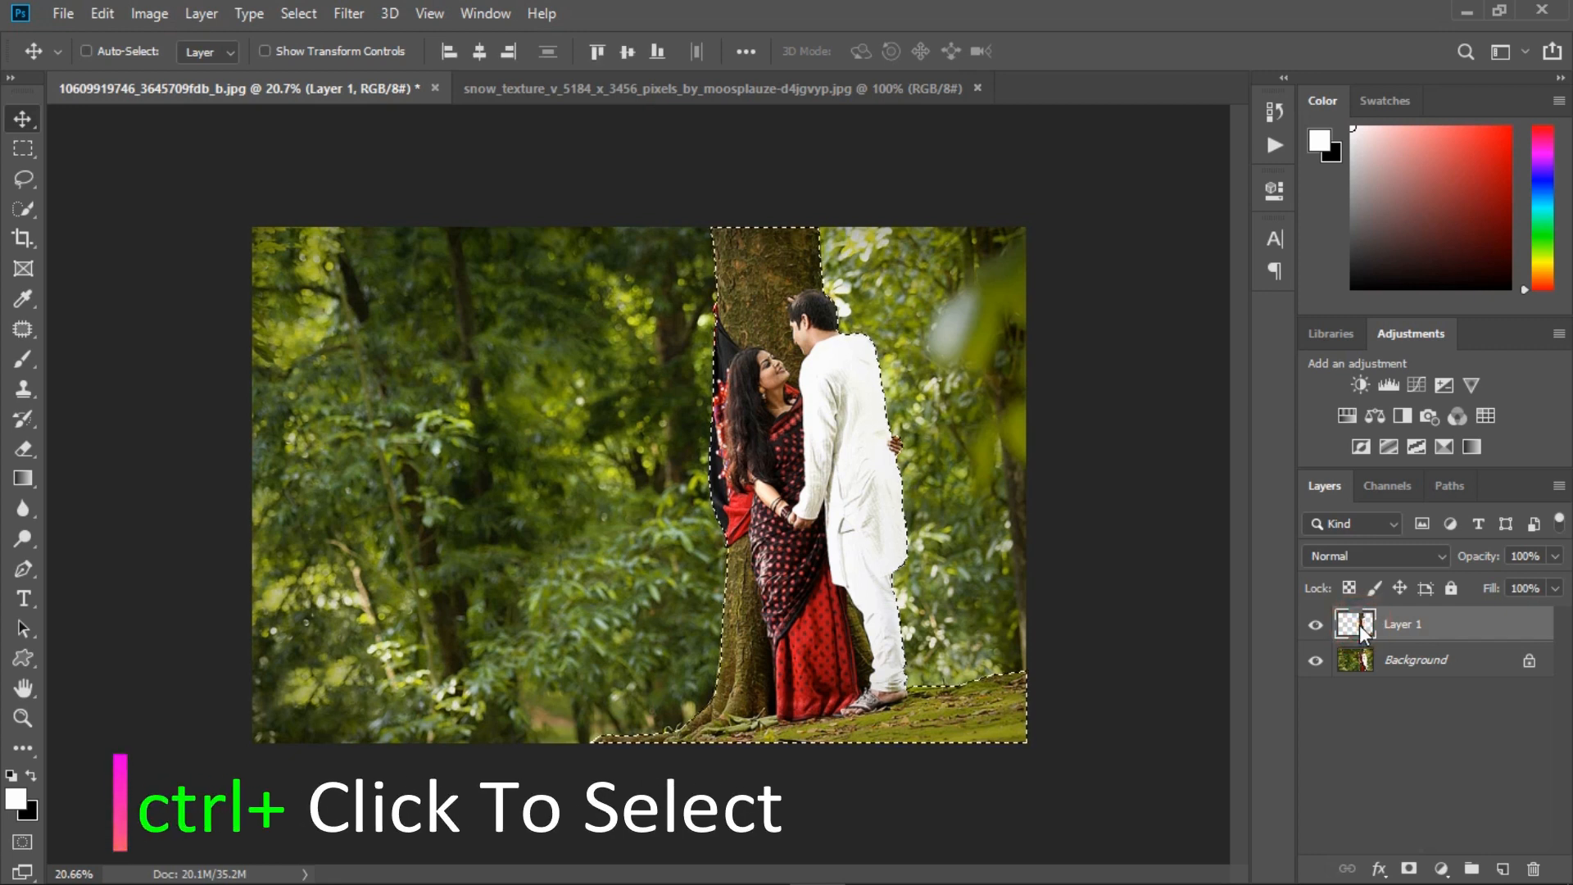
{"action": "left_click", "coordinate": [86, 50]}
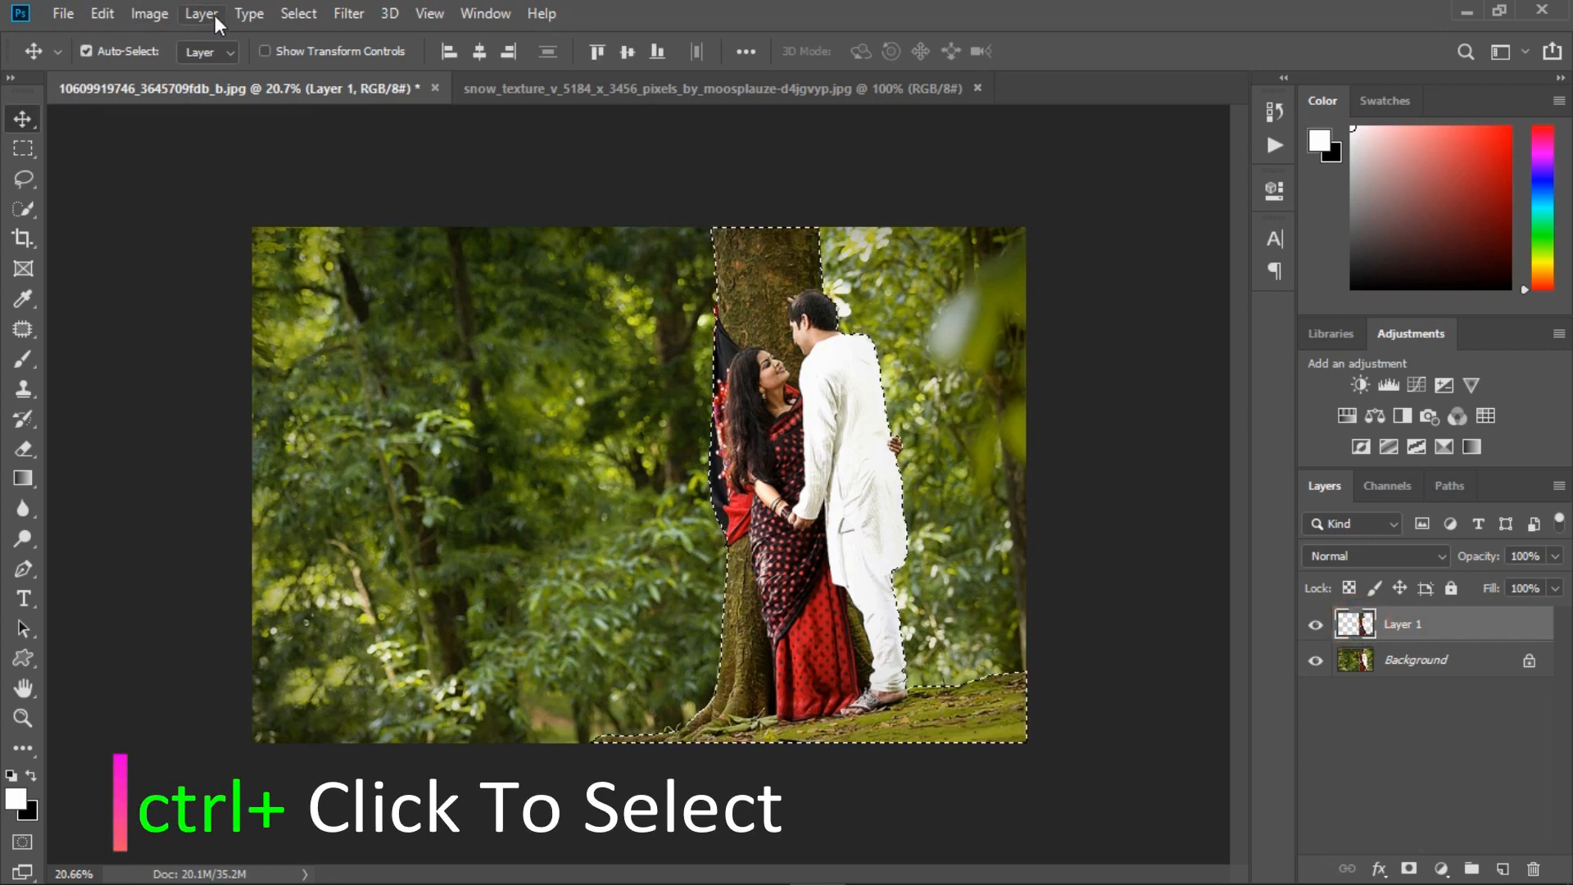
{"action": "left_click", "coordinate": [316, 12]}
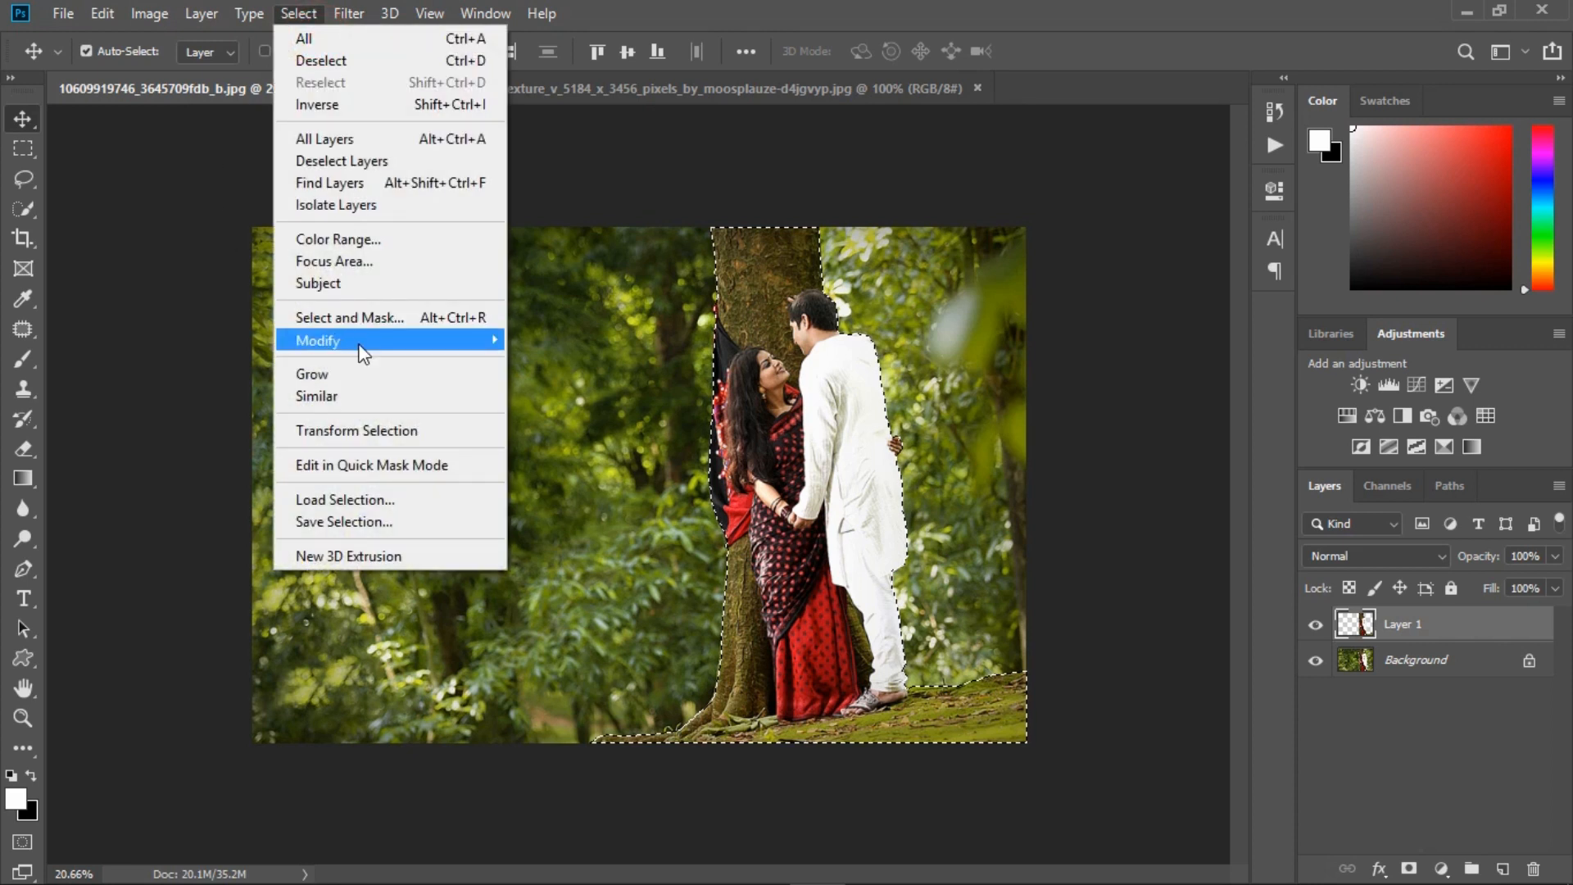
{"action": "mouse_move", "coordinate": [361, 352]}
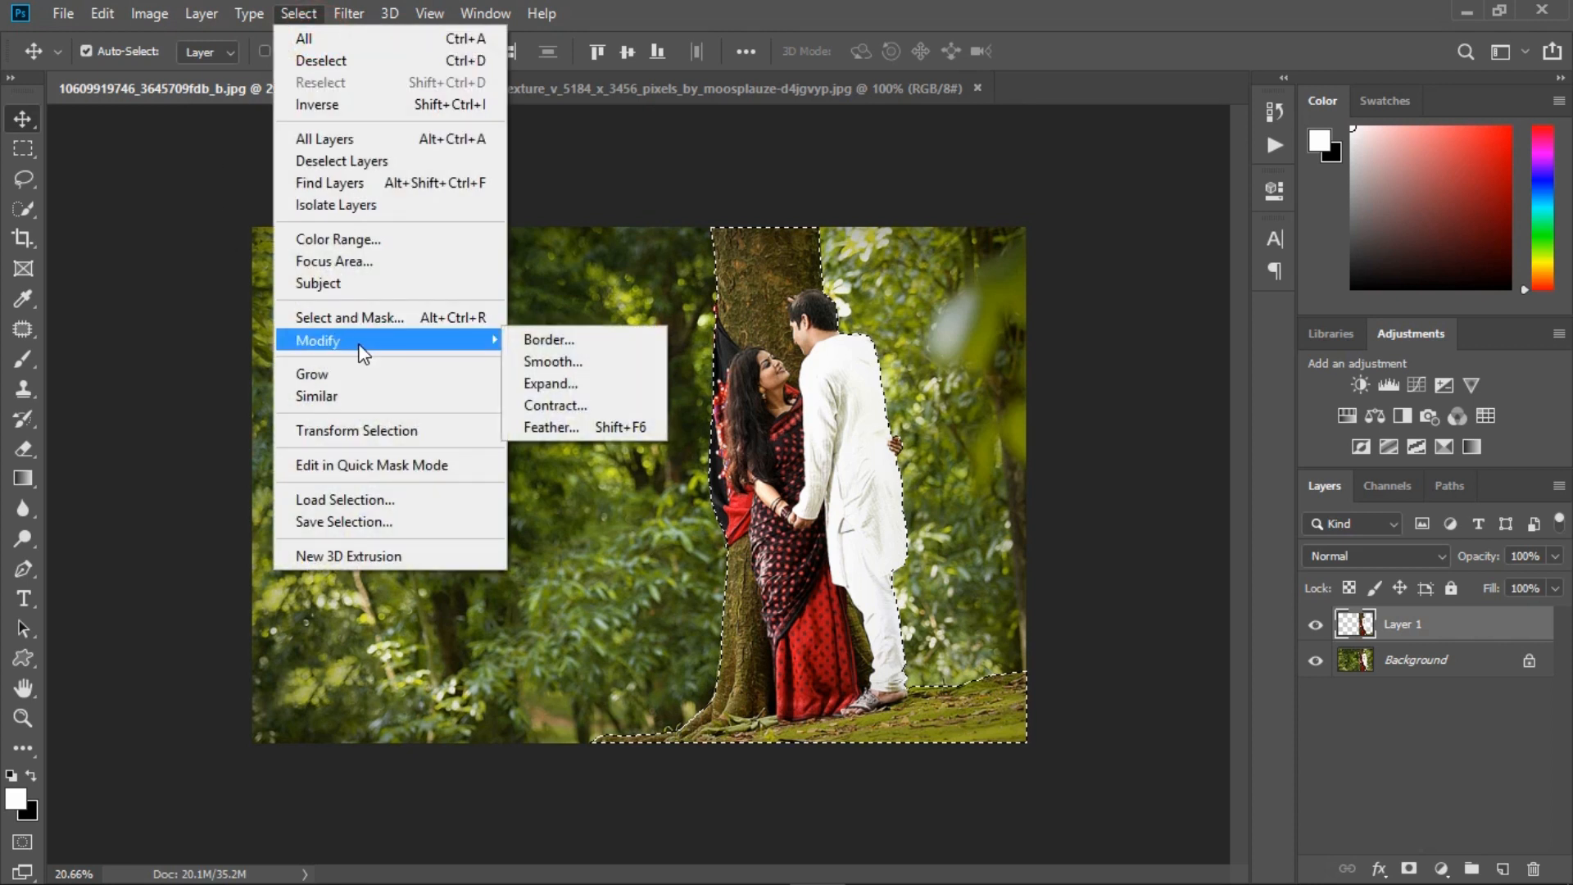
{"action": "left_click", "coordinate": [564, 382]}
{"action": "double_click", "coordinate": [761, 292]}
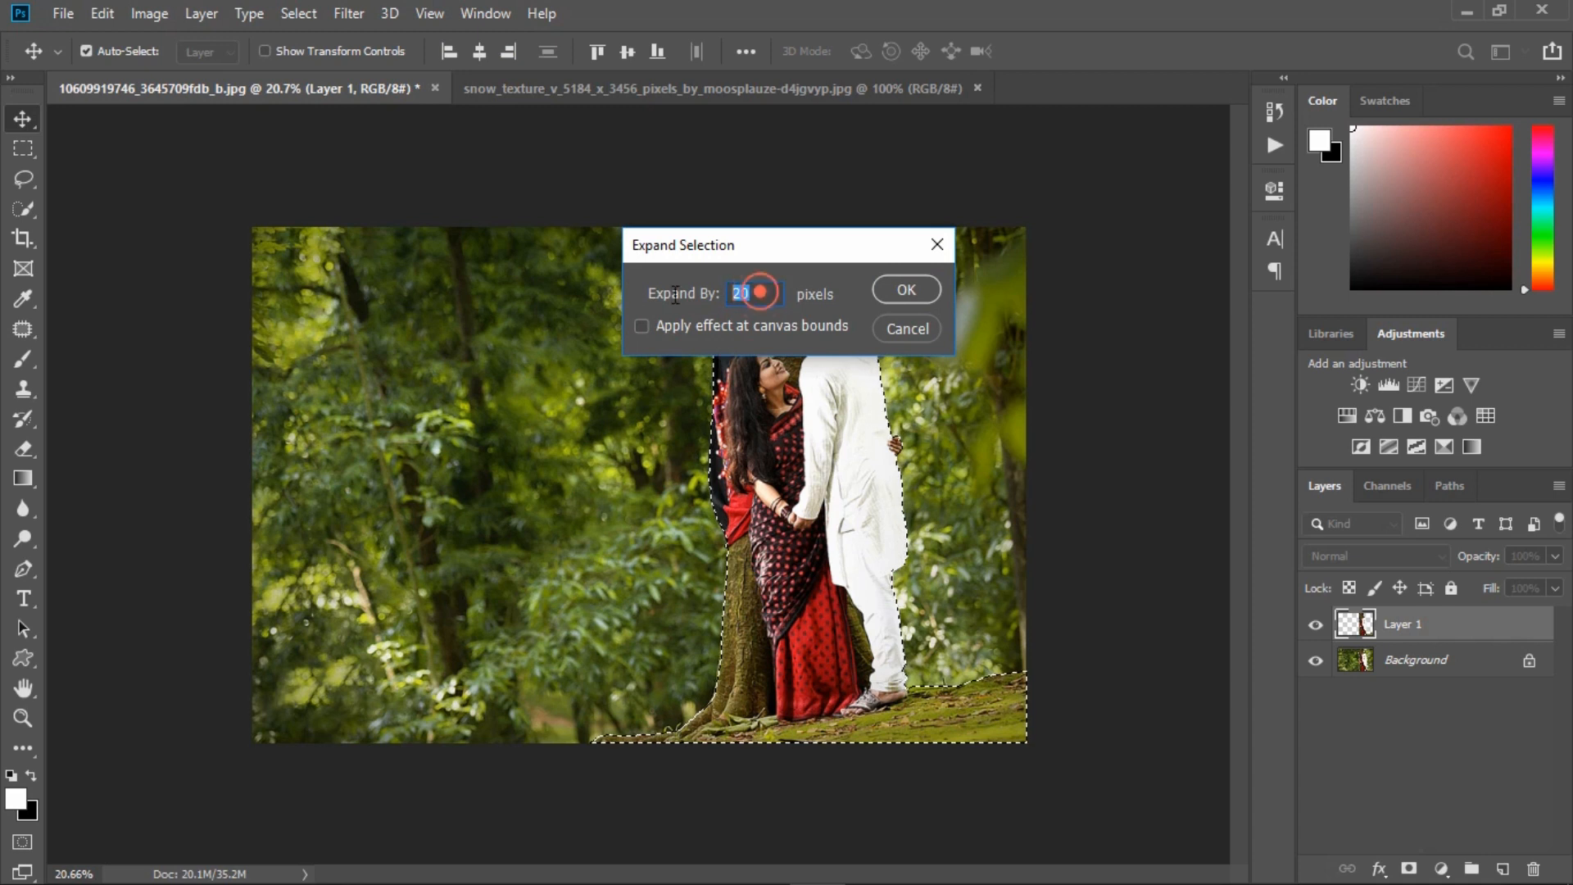
{"action": "left_click", "coordinate": [887, 292]}
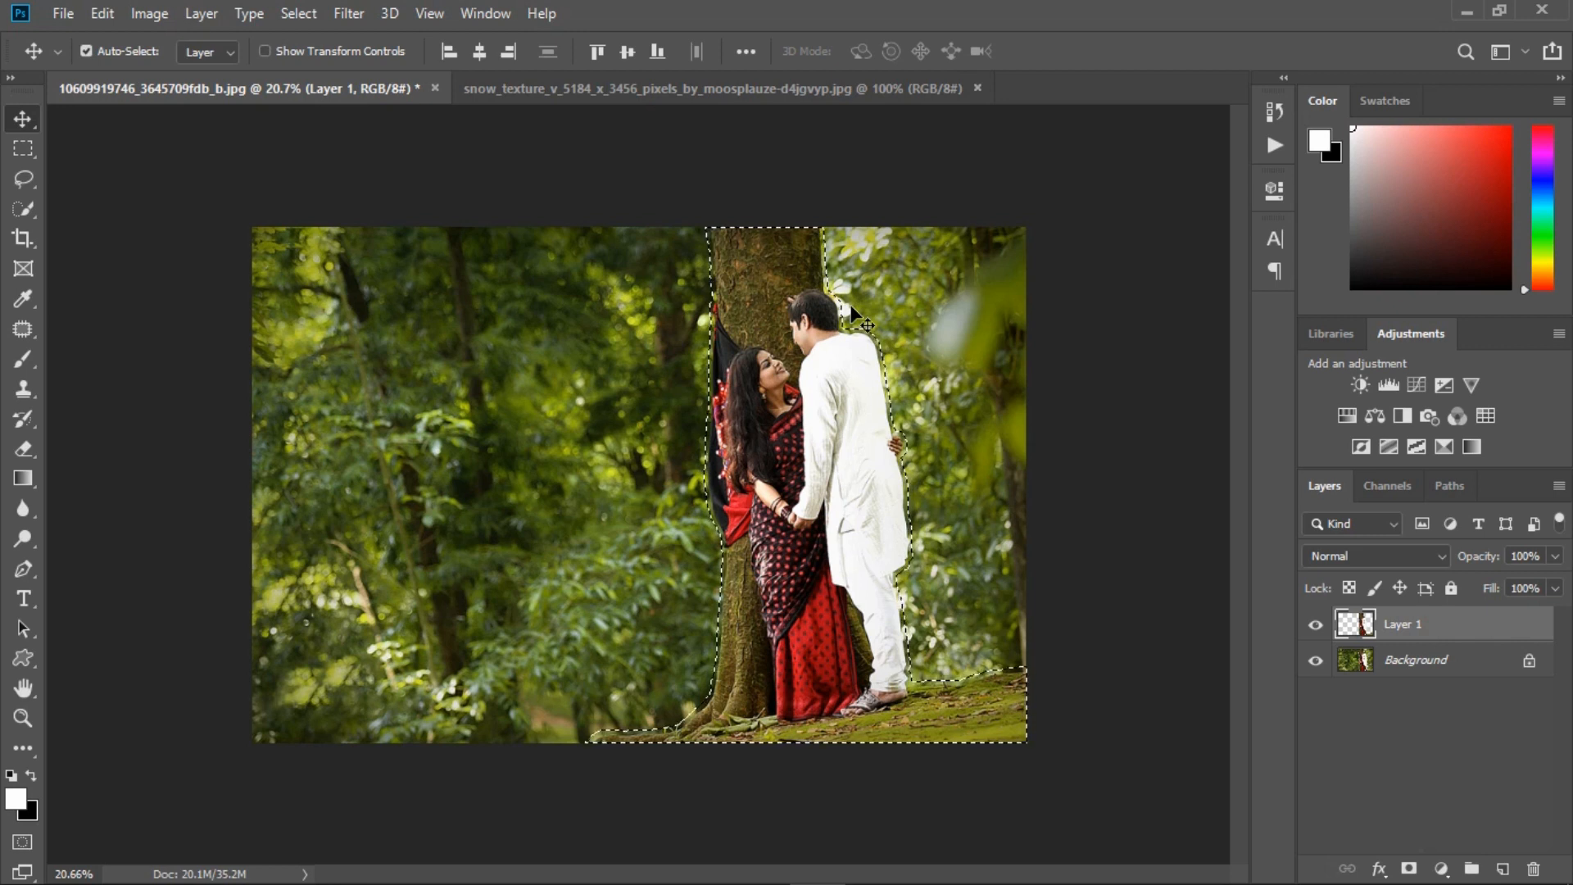
Step: Try to fill the expanded selection on Layer 1 with Content-Aware contents
{"action": "key", "text": "shift+BackSpace"}
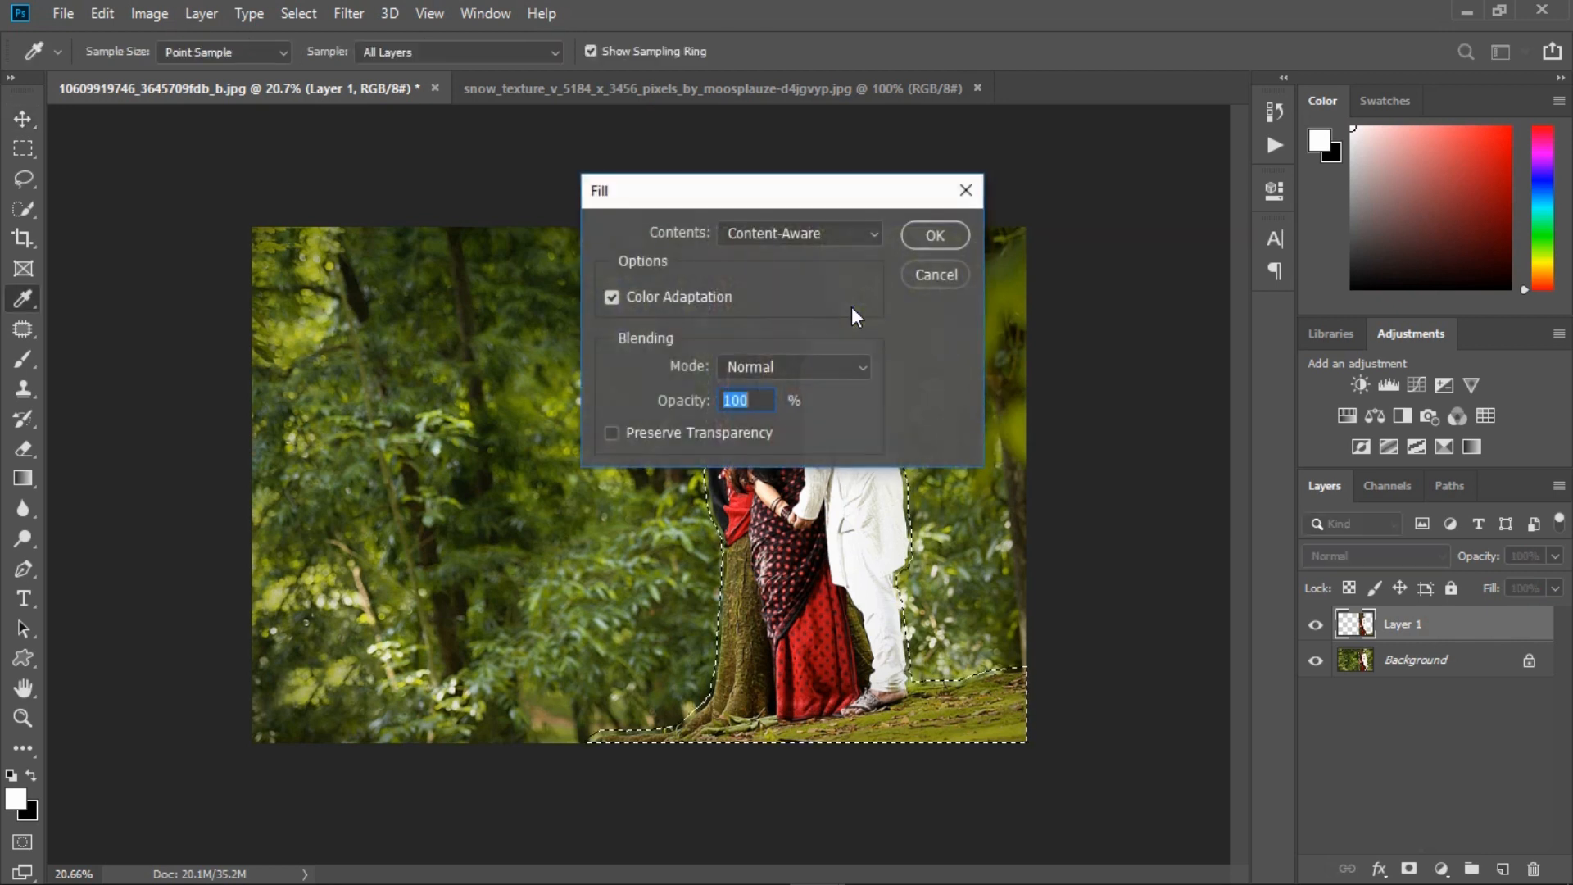
{"action": "left_click", "coordinate": [924, 243]}
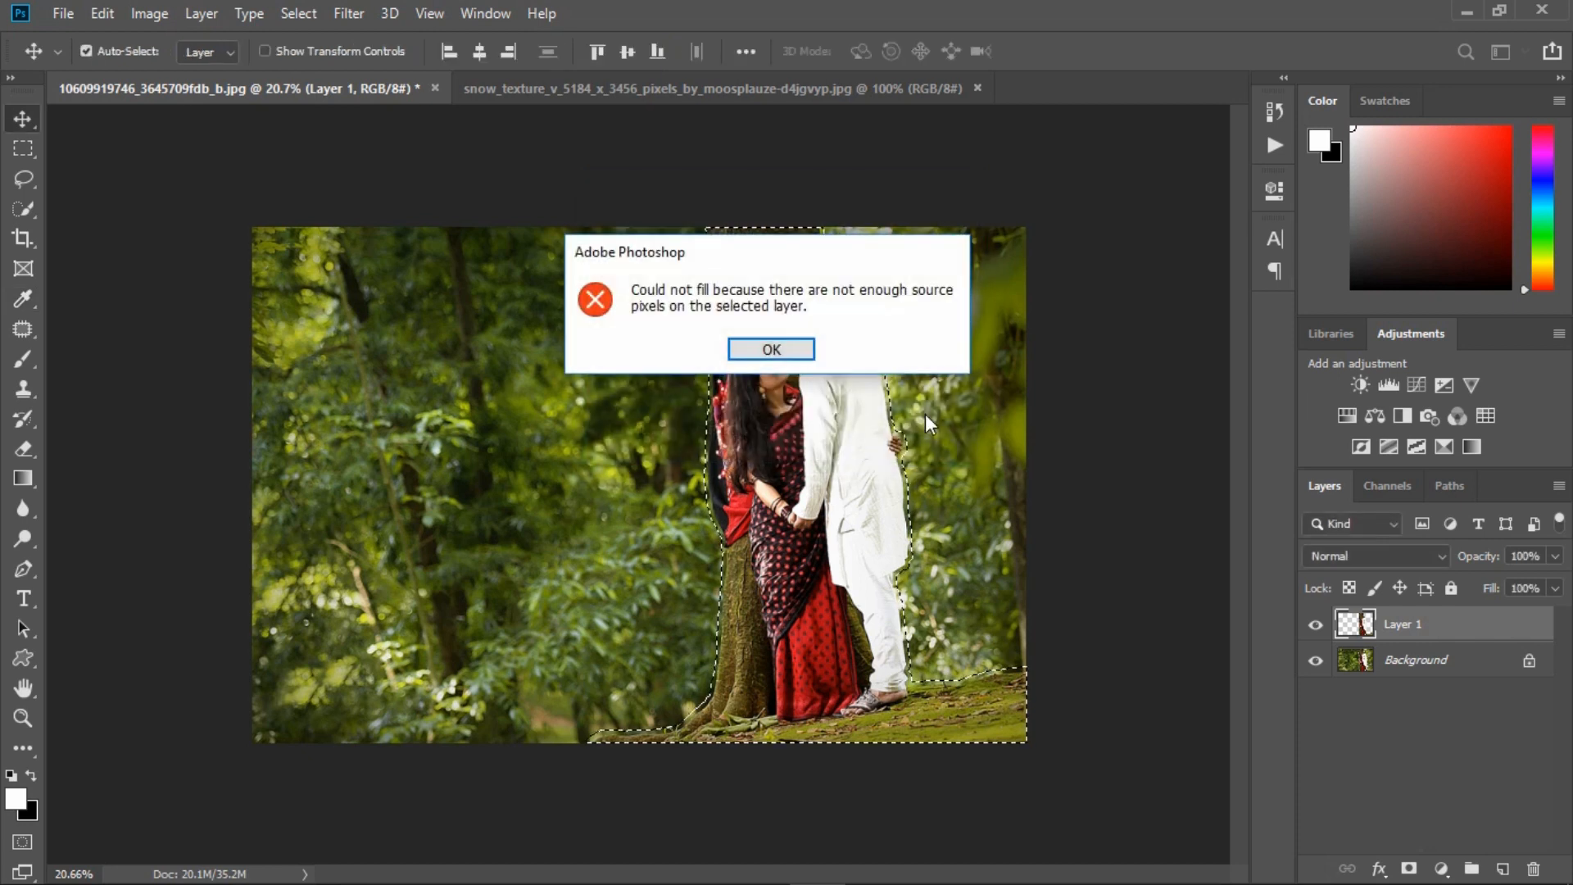
{"action": "left_click", "coordinate": [771, 349]}
Step: Fill the expanded selection on the Background layer with Content-Aware contents at 100% opacity, and deselect
{"action": "left_click", "coordinate": [1430, 661]}
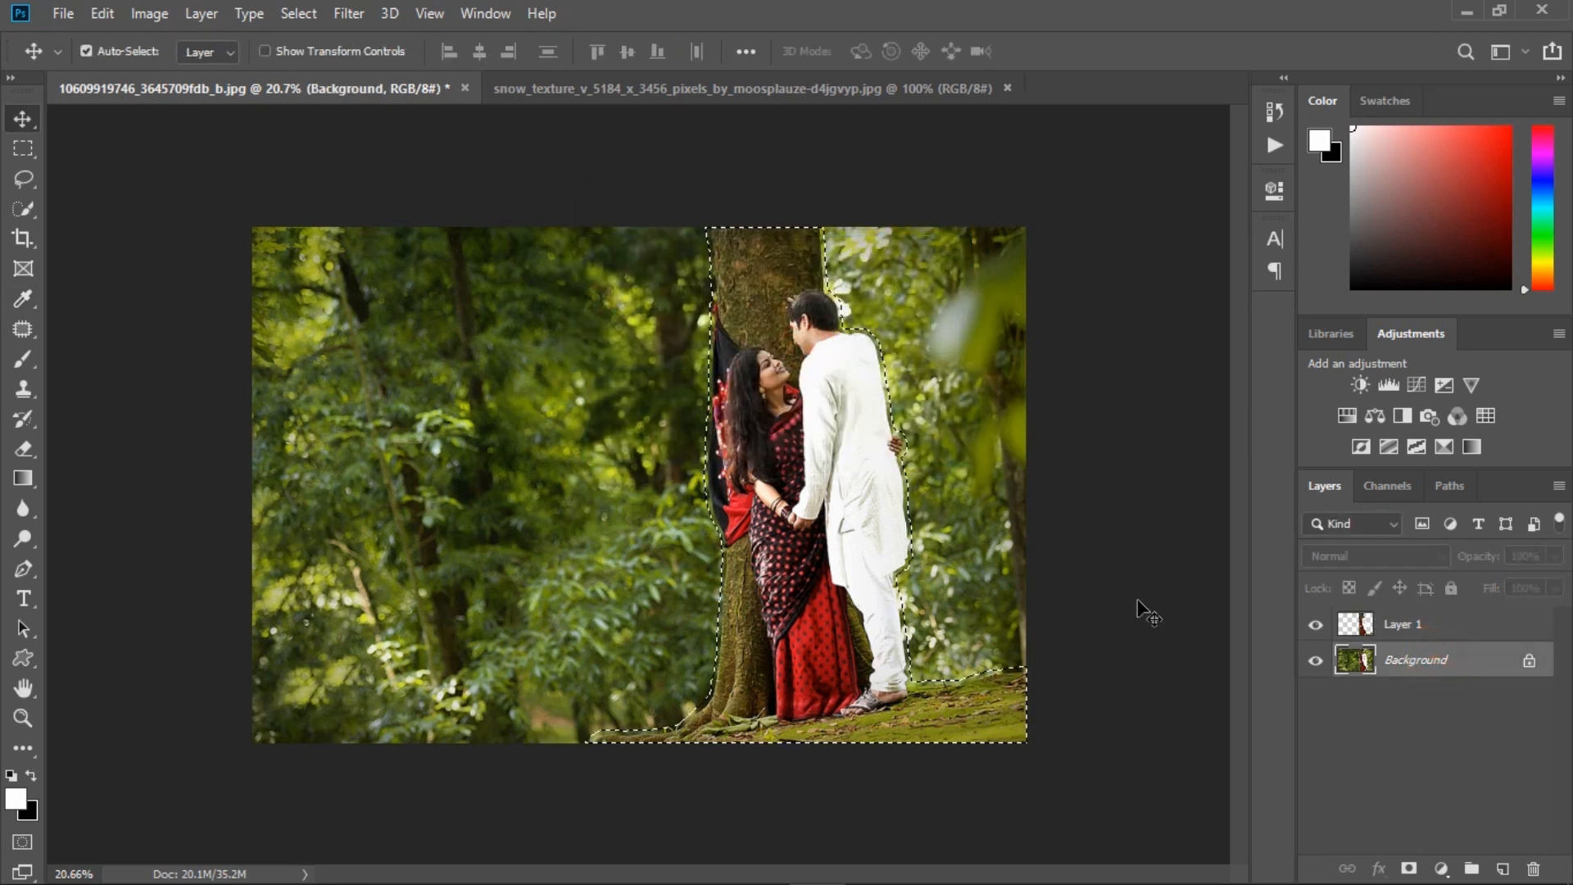
{"action": "key", "text": "shift+F5"}
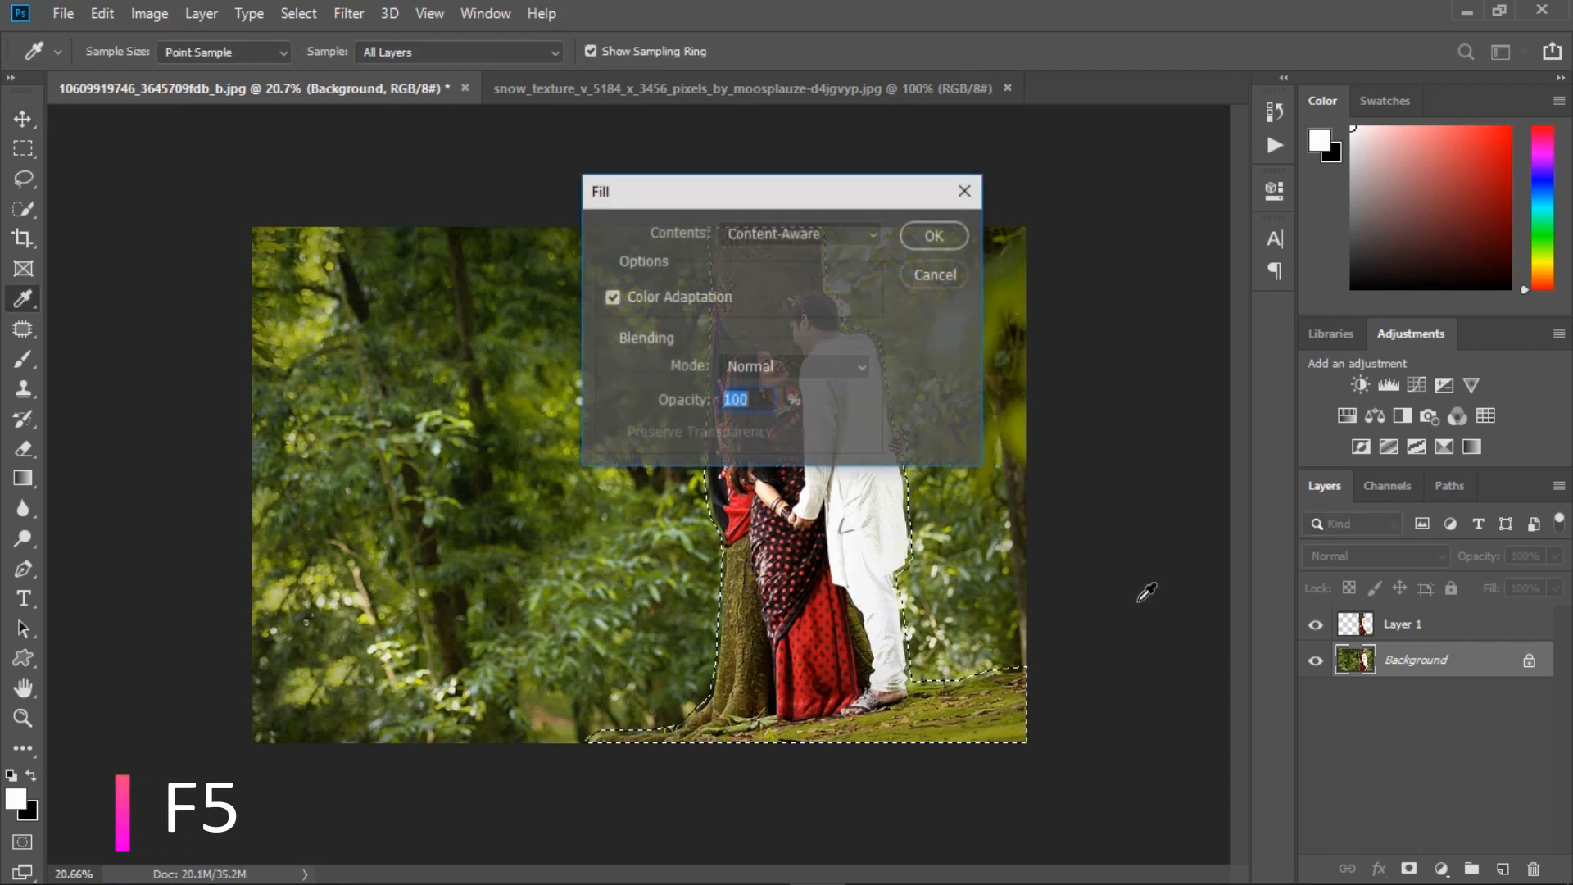
{"action": "left_click", "coordinate": [935, 236]}
{"action": "key", "text": "v"}
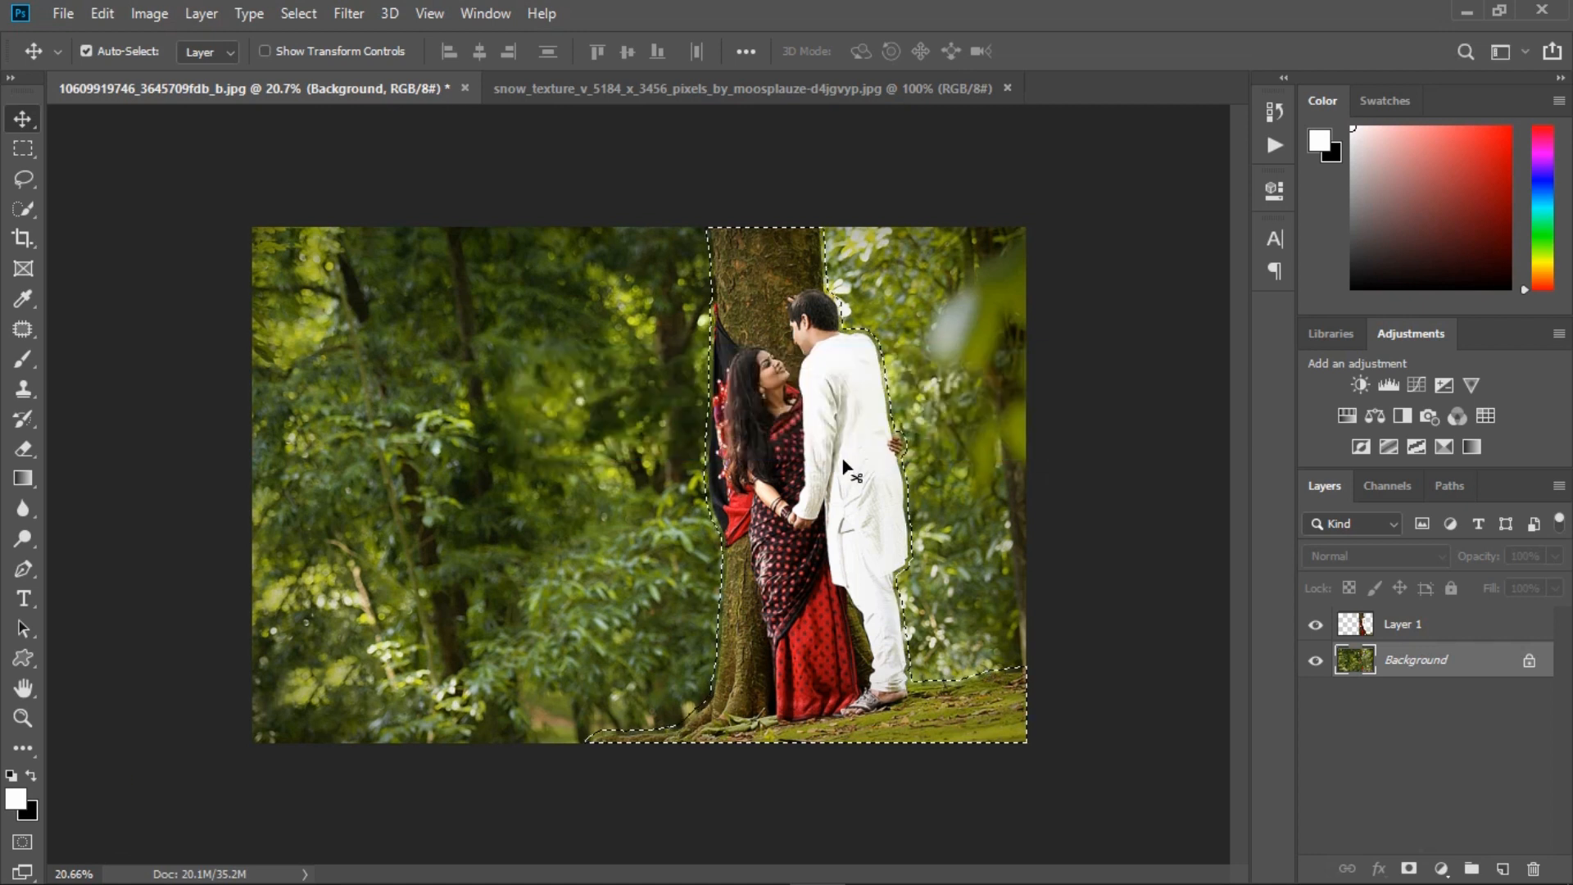
{"action": "key", "text": "ctrl+d"}
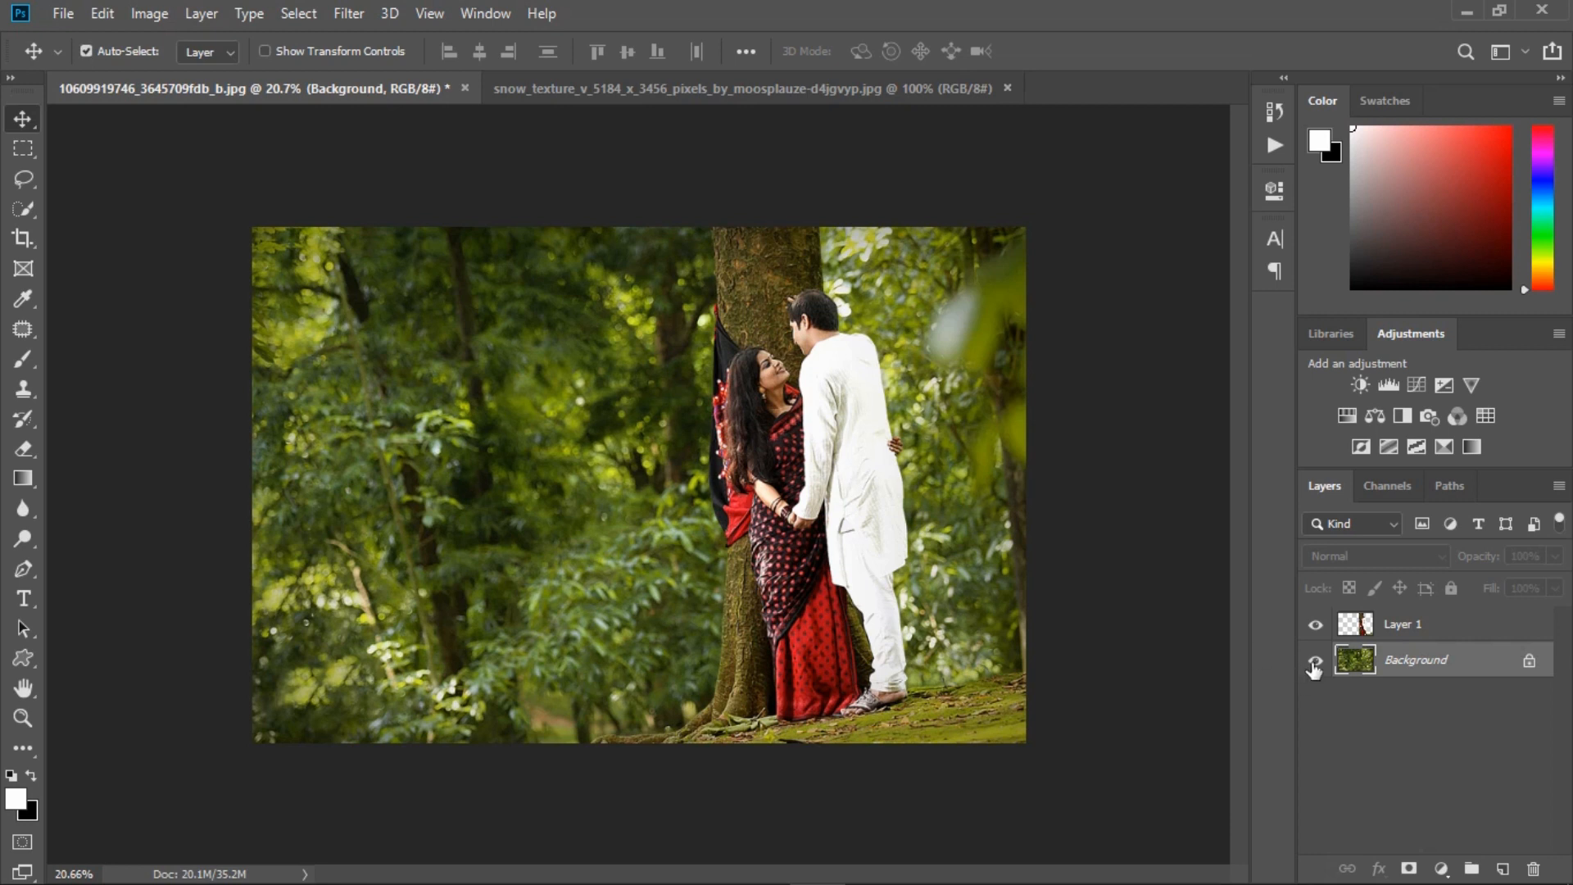
Step: Compare the image with and without Layer 1, leaving Layer 1 hidden
{"action": "left_click", "coordinate": [1317, 626]}
{"action": "left_click", "coordinate": [1316, 625]}
{"action": "left_click", "coordinate": [1317, 626]}
{"action": "left_click", "coordinate": [1317, 626]}
{"action": "left_click", "coordinate": [1317, 626]}
Step: Apply a Field Blur of 53 px to the Background layer
{"action": "left_click", "coordinate": [1417, 673]}
{"action": "left_click", "coordinate": [348, 13]}
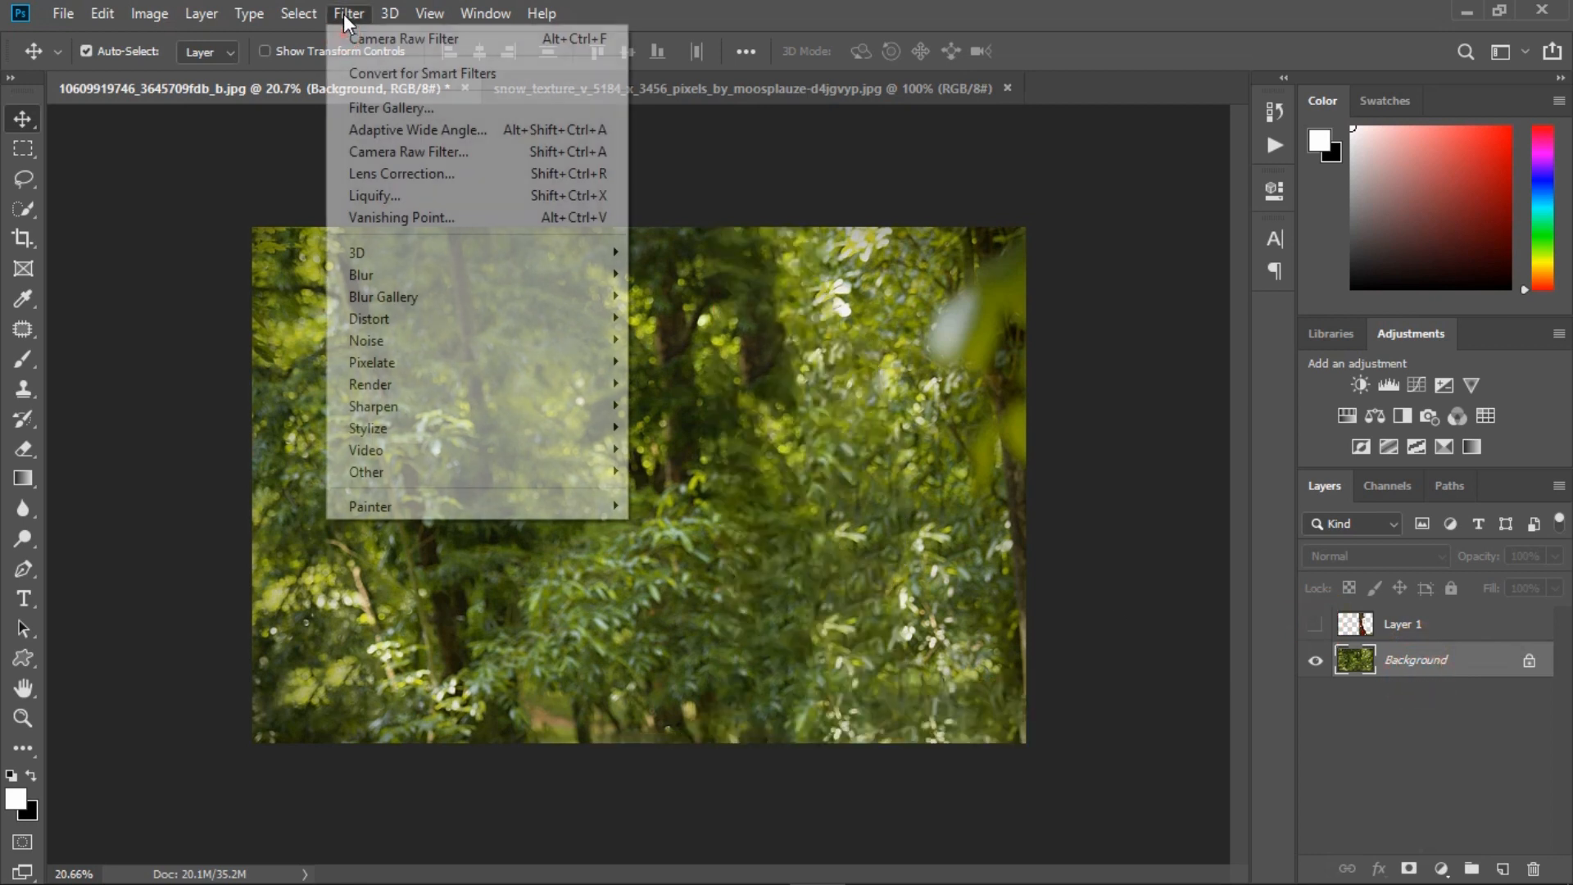
{"action": "mouse_move", "coordinate": [527, 307]}
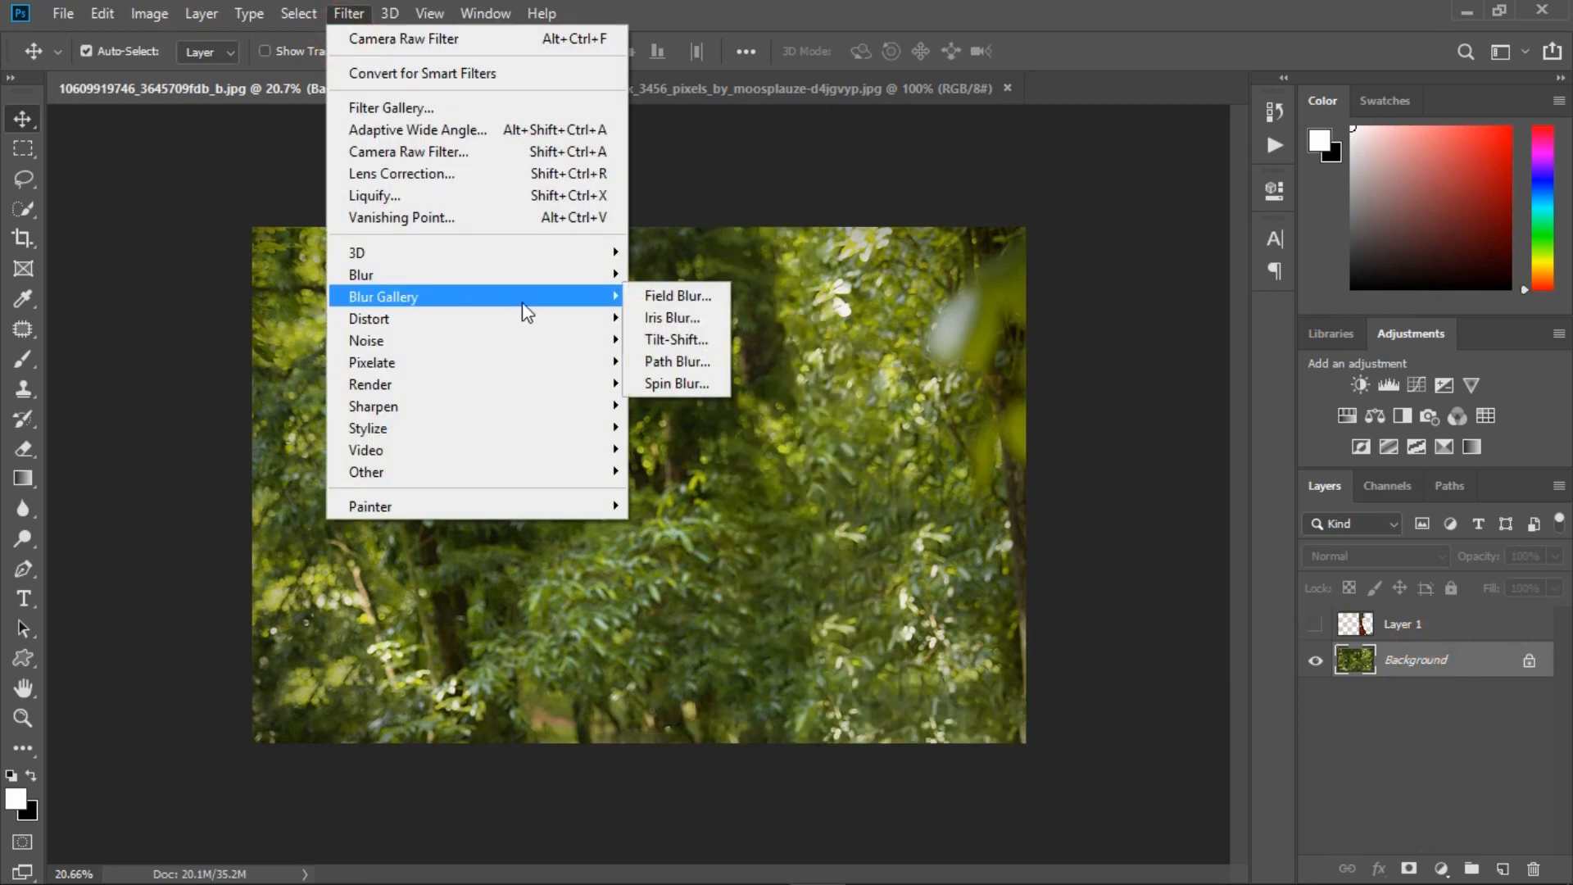
{"action": "left_click", "coordinate": [678, 296]}
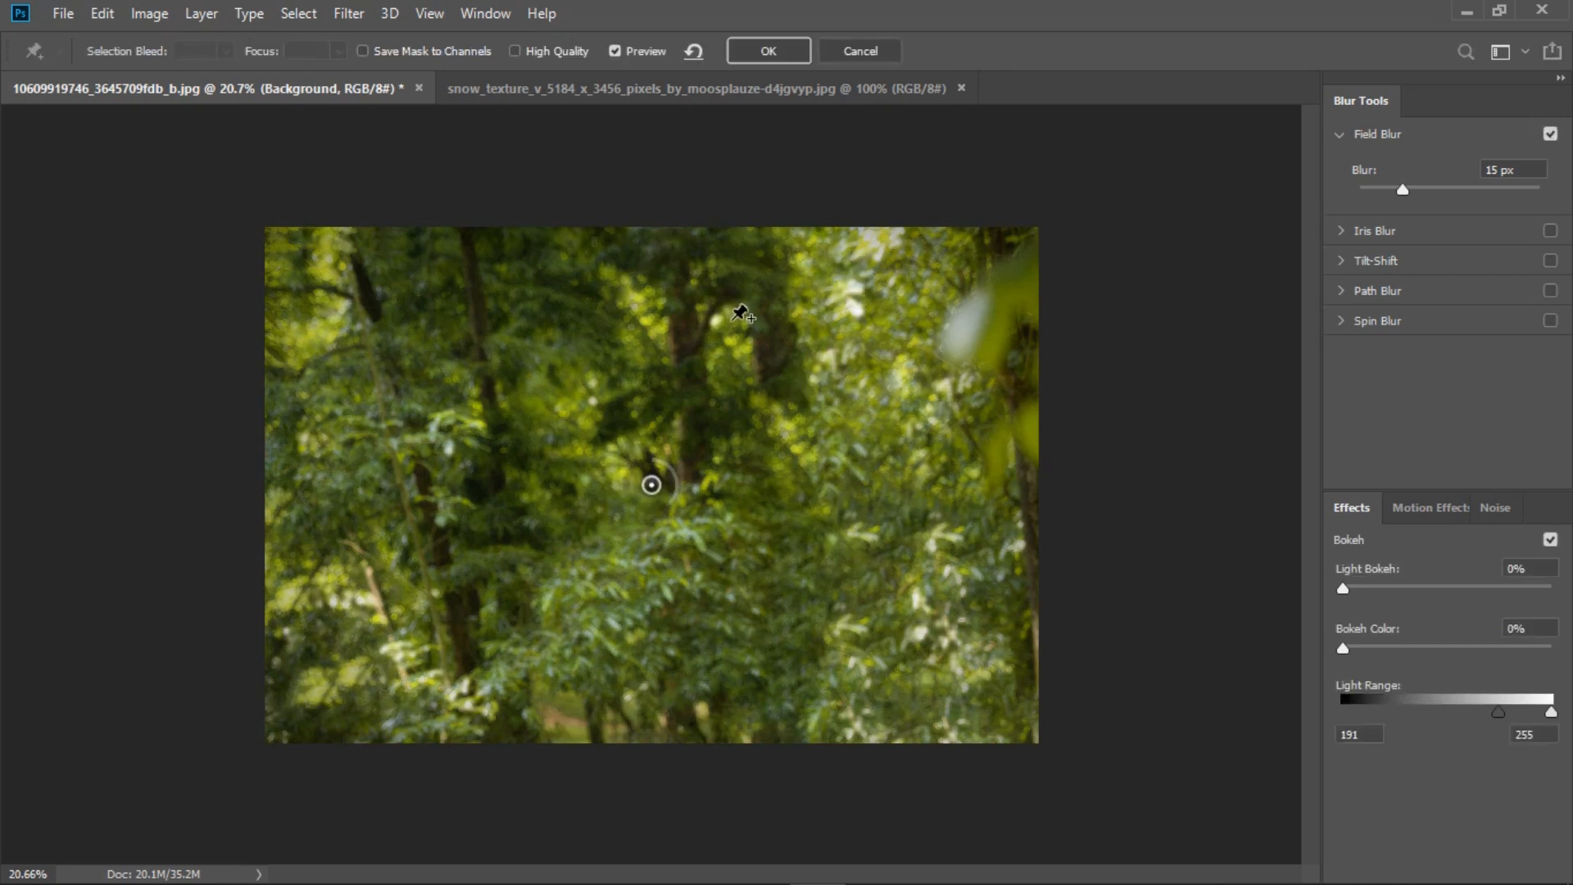
{"action": "left_click_drag", "start_coordinate": [667, 508], "coordinate": [657, 510]}
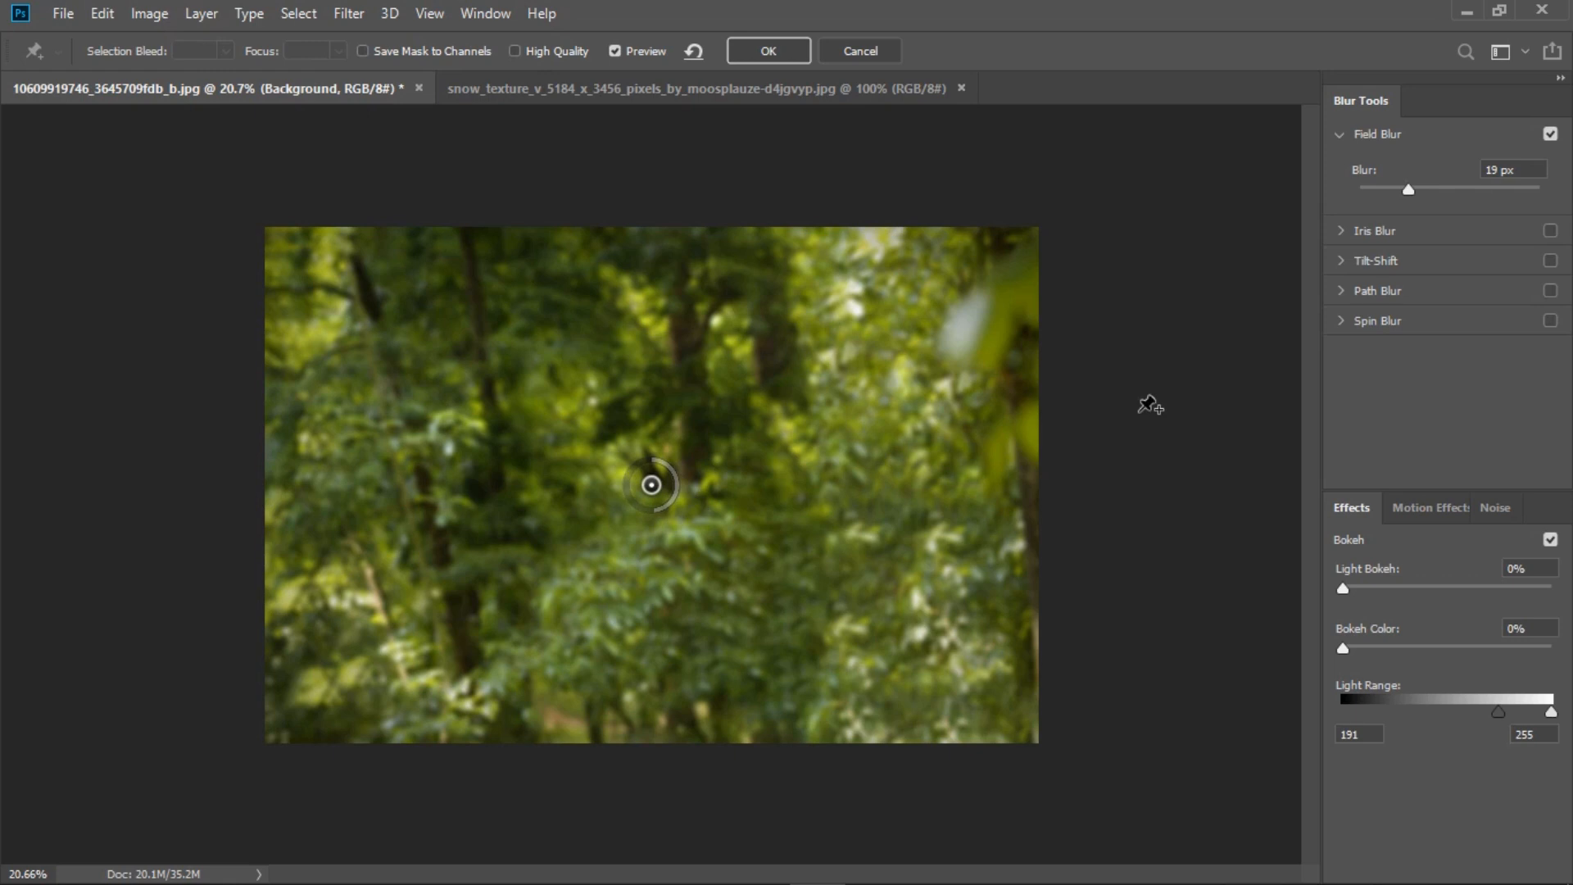
{"action": "left_click_drag", "start_coordinate": [1410, 188], "coordinate": [1434, 194]}
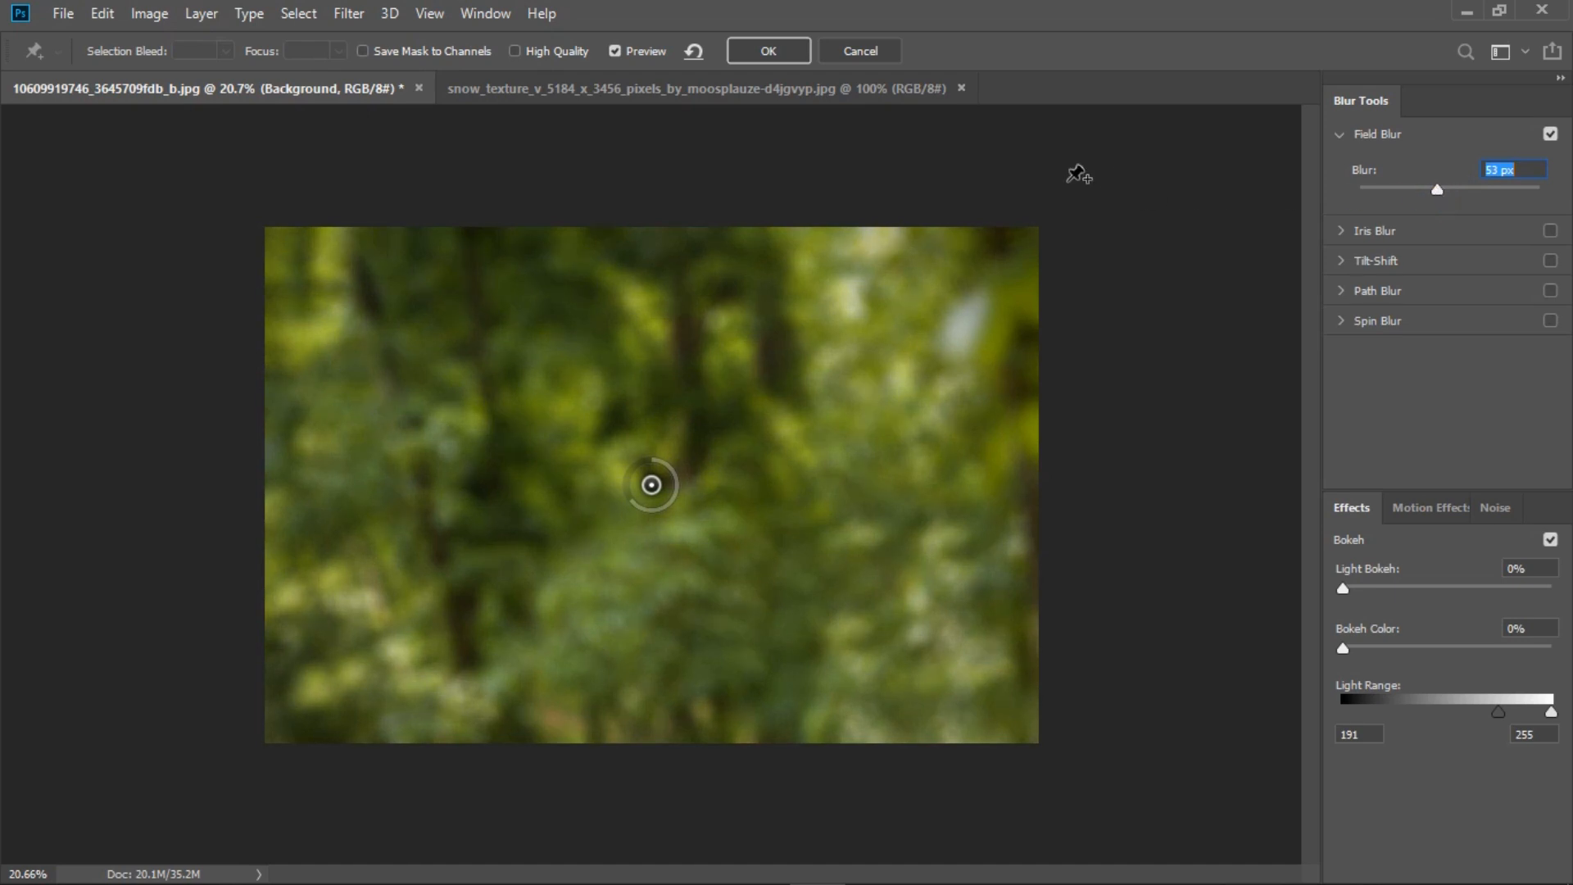
{"action": "left_click", "coordinate": [771, 58]}
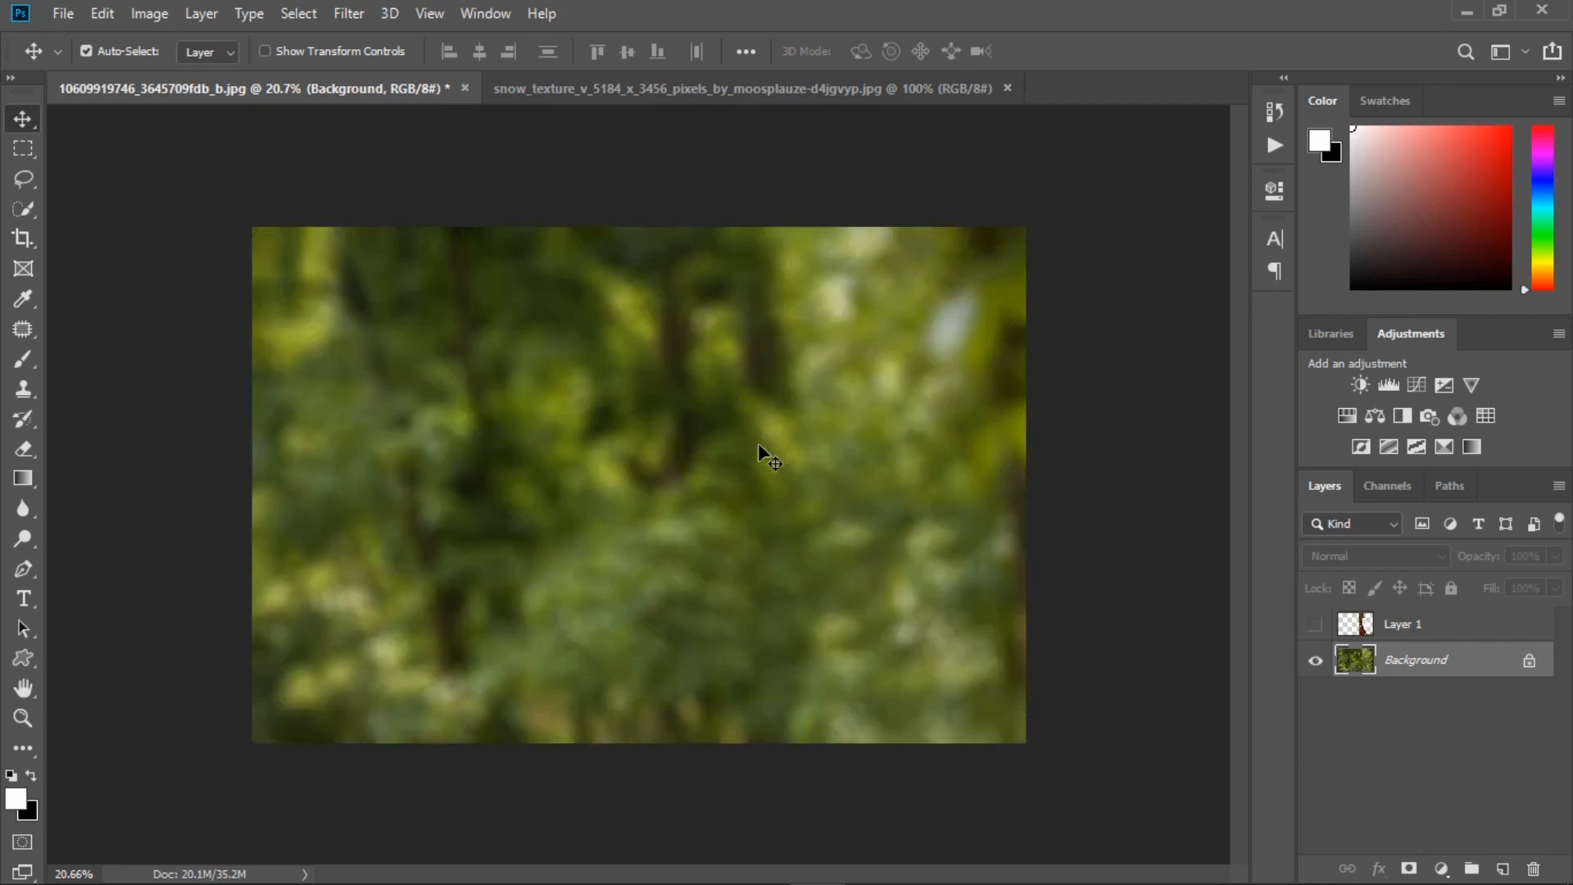
Step: Show Layer 1 again and stamp all visible layers into a new merged layer above it
{"action": "left_click", "coordinate": [1316, 626]}
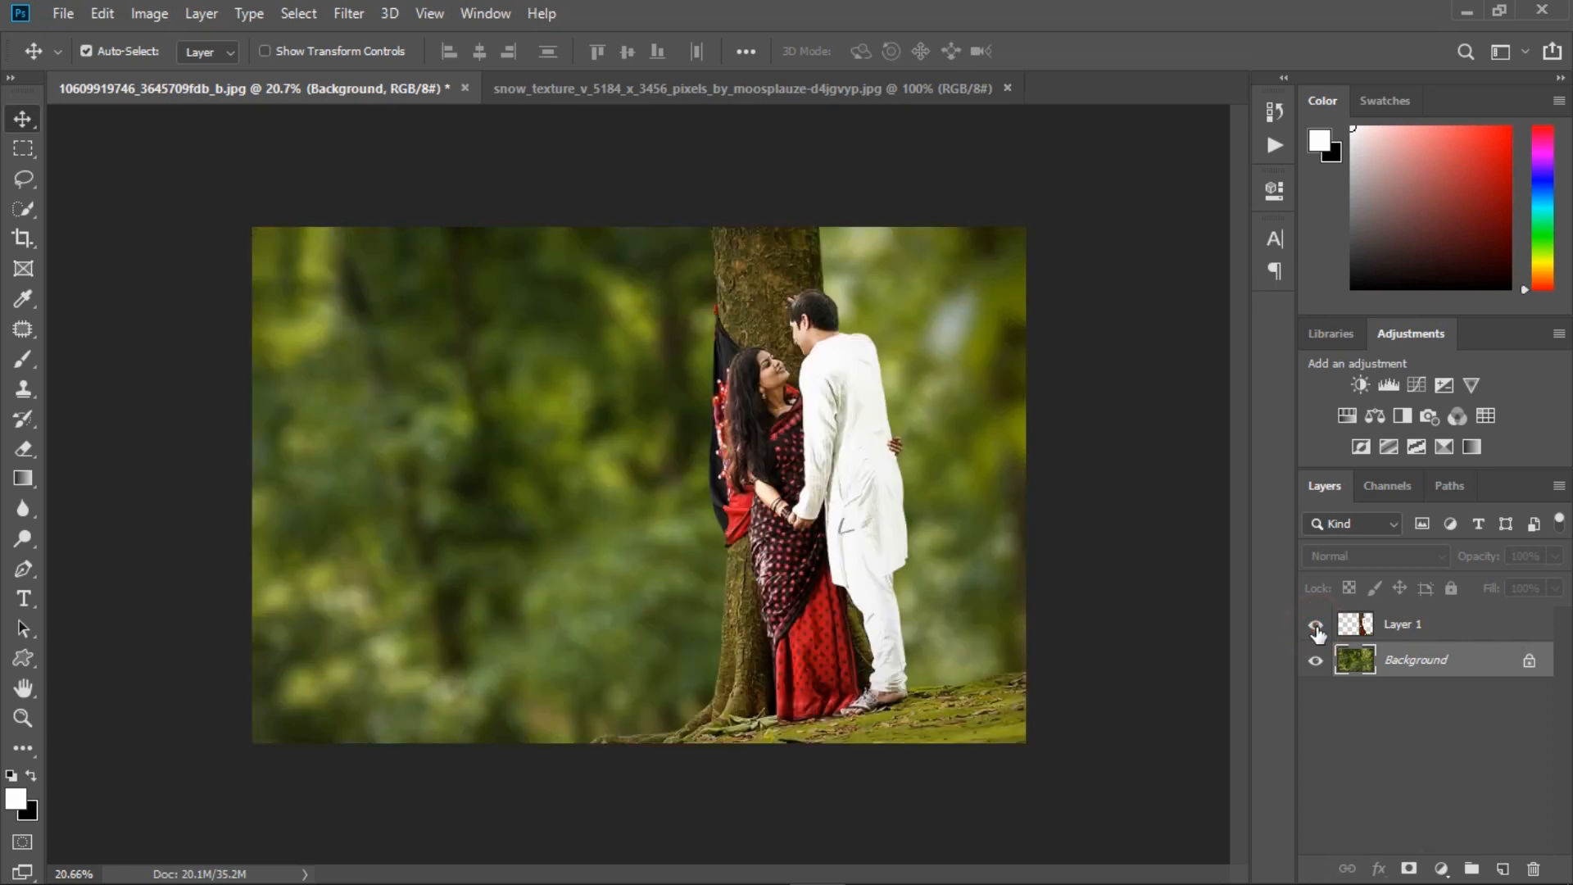
{"action": "left_click", "coordinate": [1401, 625]}
{"action": "key", "text": "ctrl+alt+shift+e"}
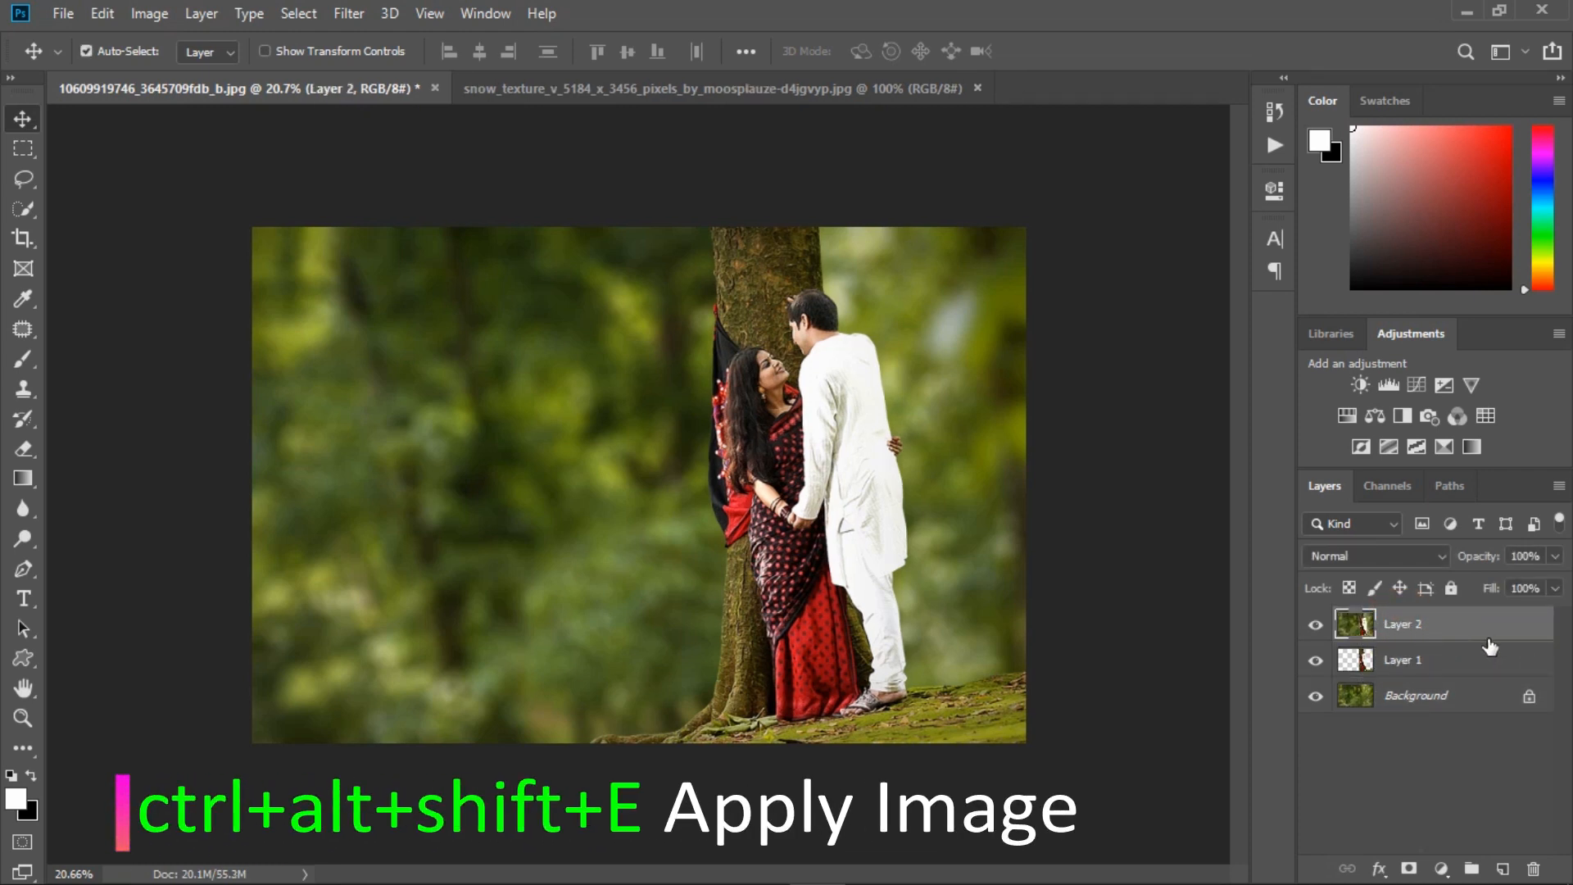
Step: Open the Camera Raw filter on the merged layer and set Highlights to -16, Clarity to +12 and Whites to +13
{"action": "left_click", "coordinate": [349, 14]}
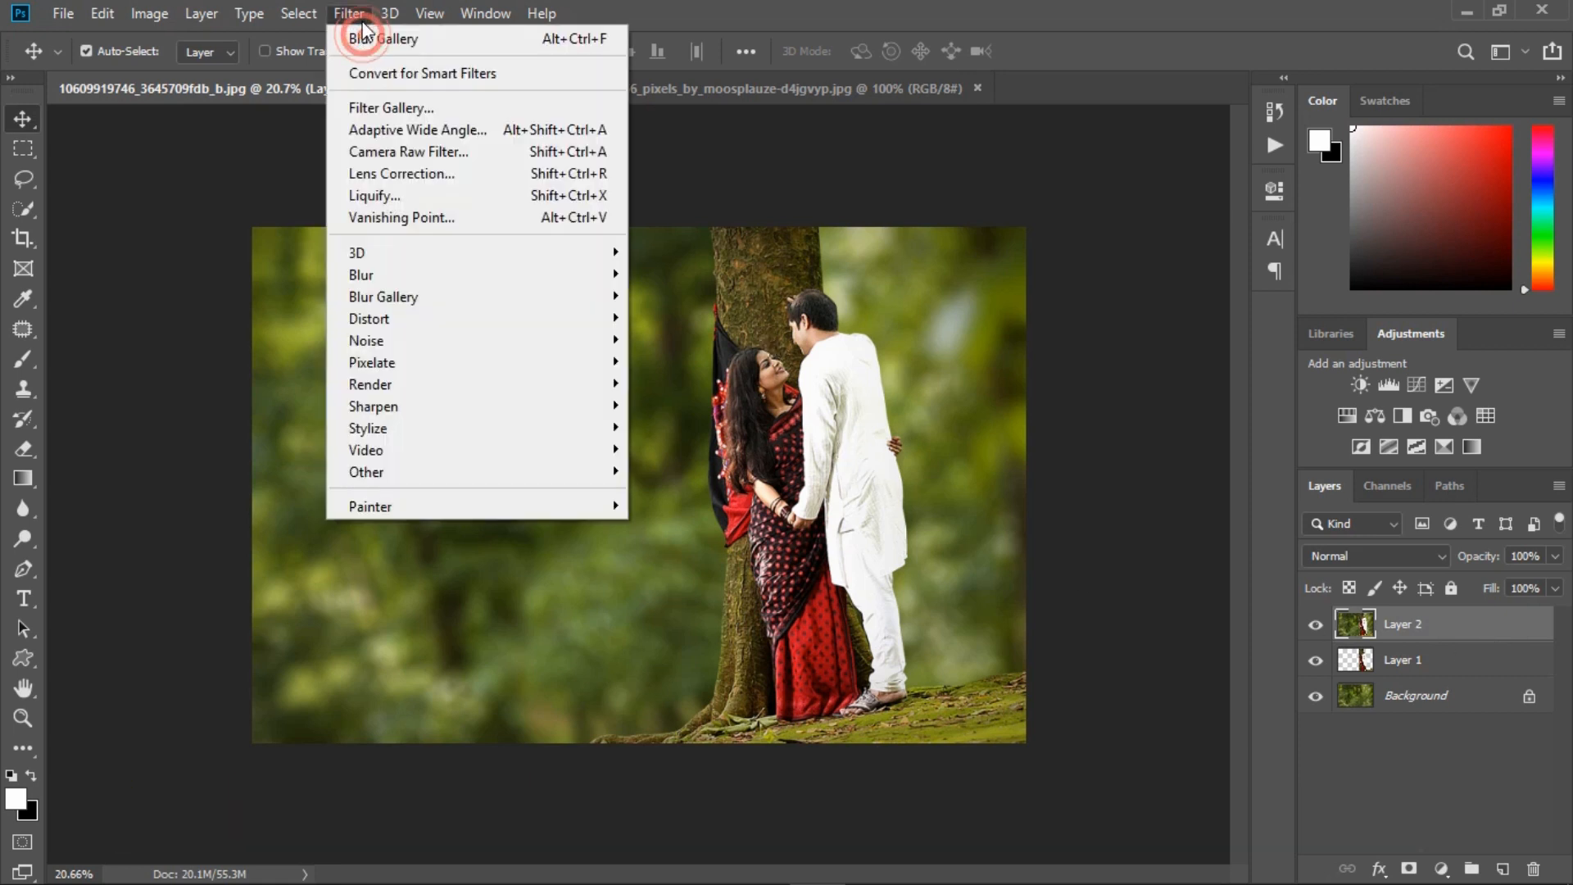
{"action": "left_click", "coordinate": [410, 158]}
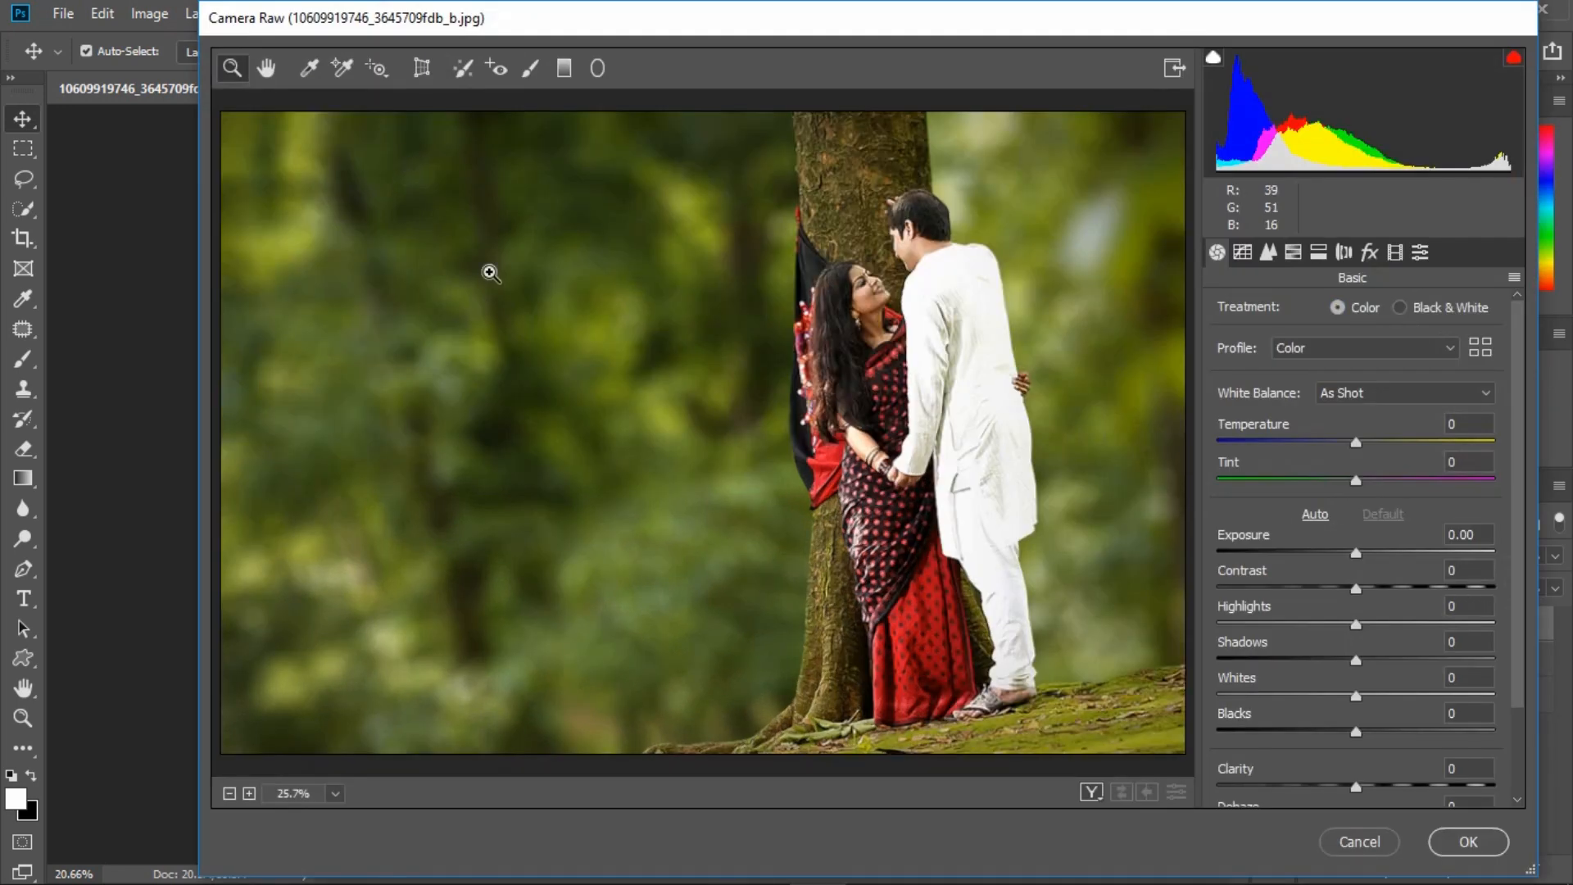
{"action": "left_click_drag", "start_coordinate": [1324, 608], "coordinate": [1304, 612]}
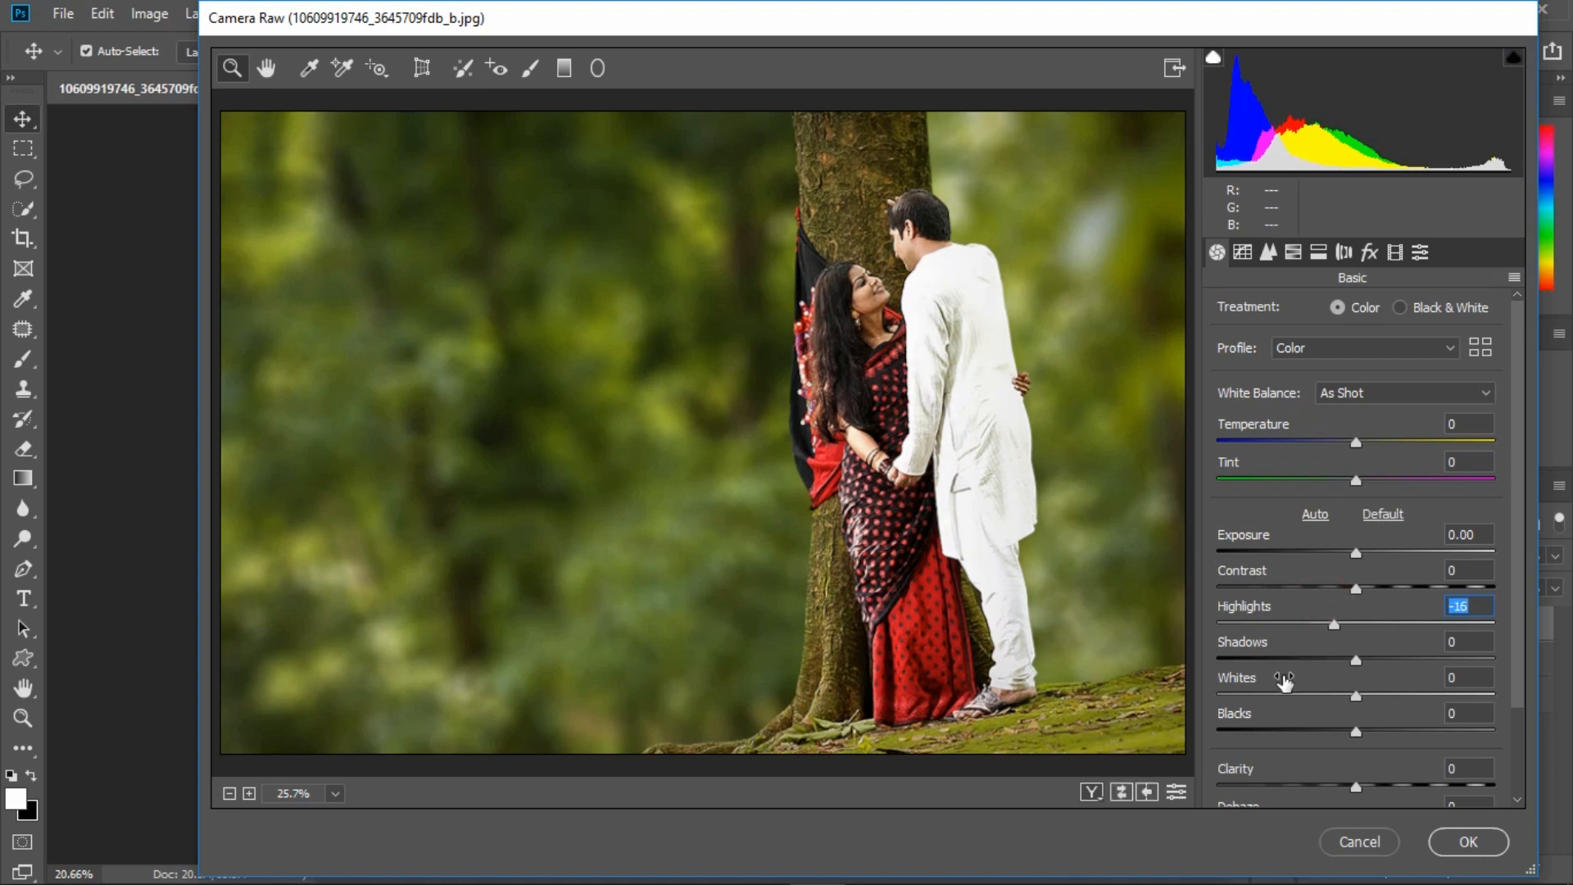
{"action": "left_click_drag", "start_coordinate": [1265, 777], "coordinate": [1277, 778]}
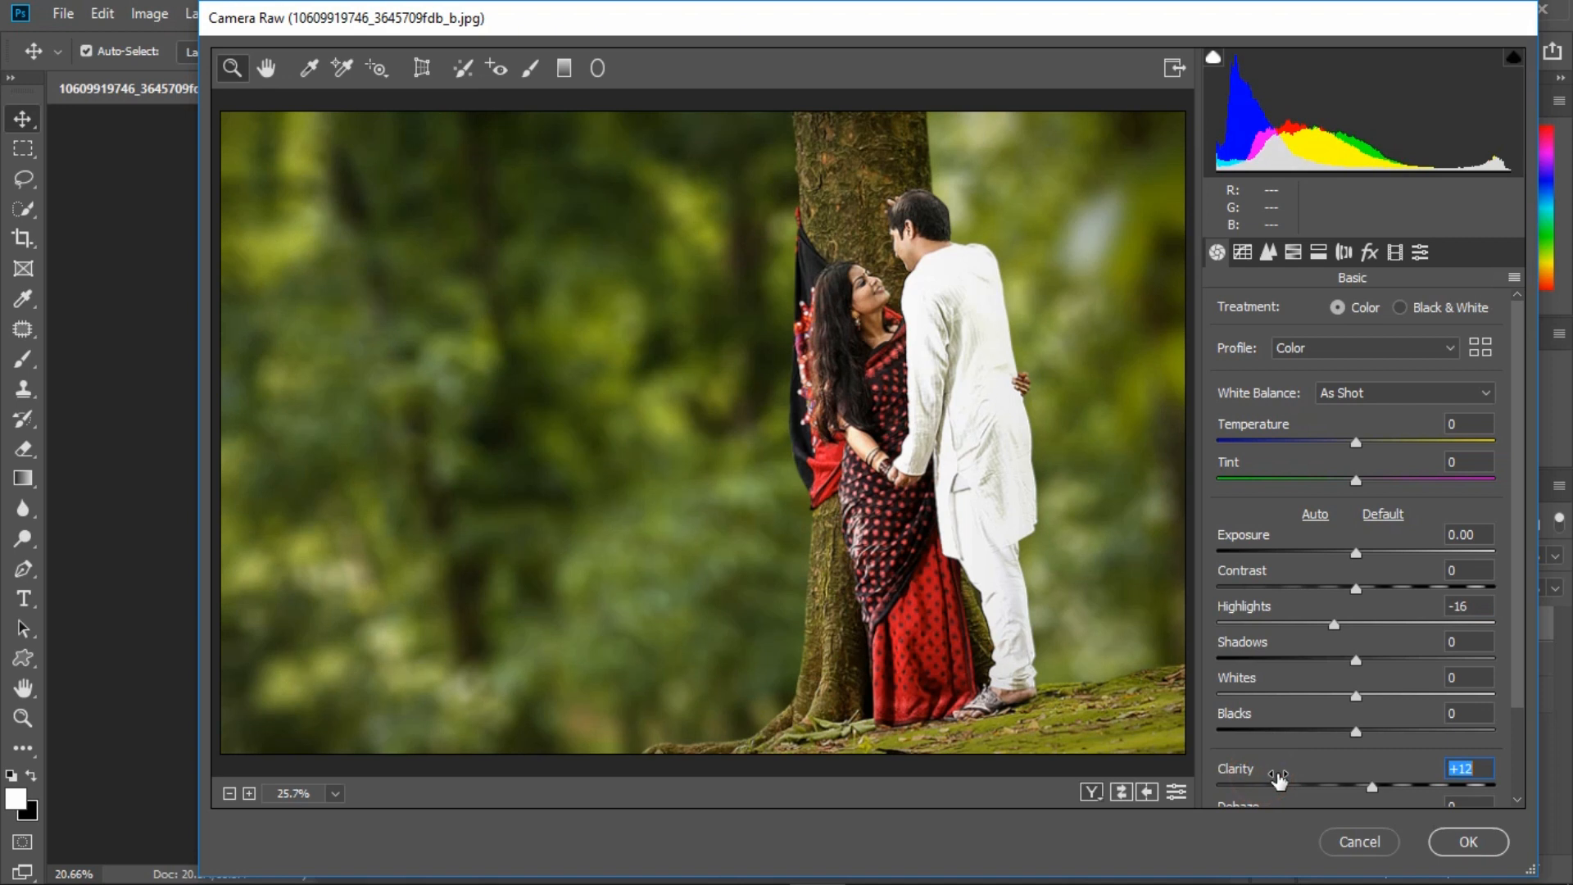
{"action": "left_click_drag", "start_coordinate": [1295, 682], "coordinate": [1308, 684]}
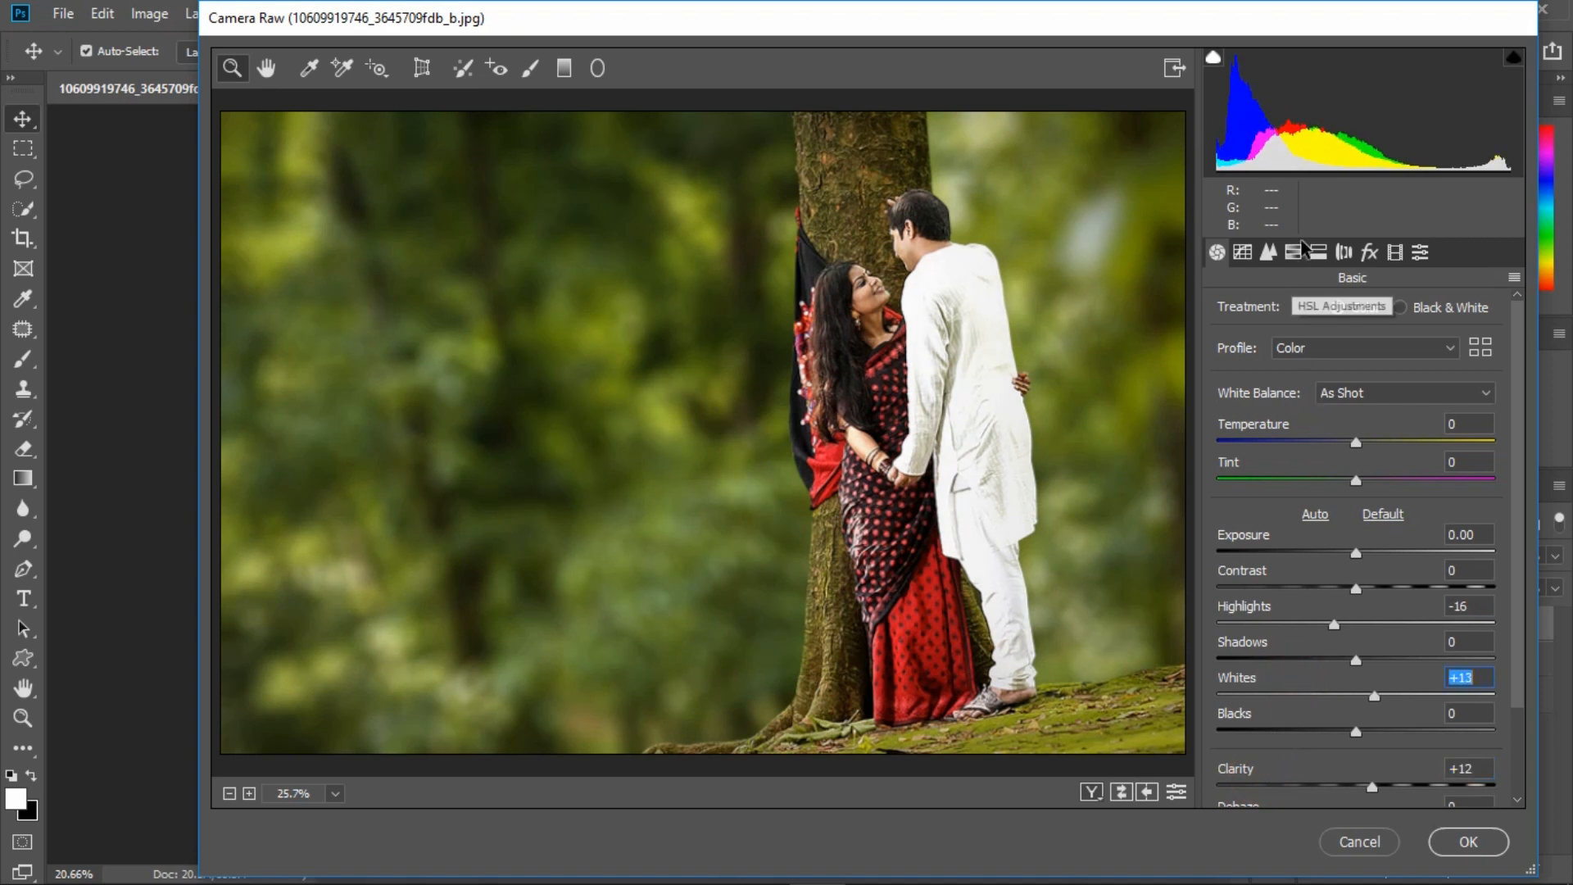
Step: Set the calibration primaries to Red Hue +17 and Saturation +15, Green Hue +16 and Saturation +6, and Blue Hue -100
{"action": "left_click", "coordinate": [1295, 251]}
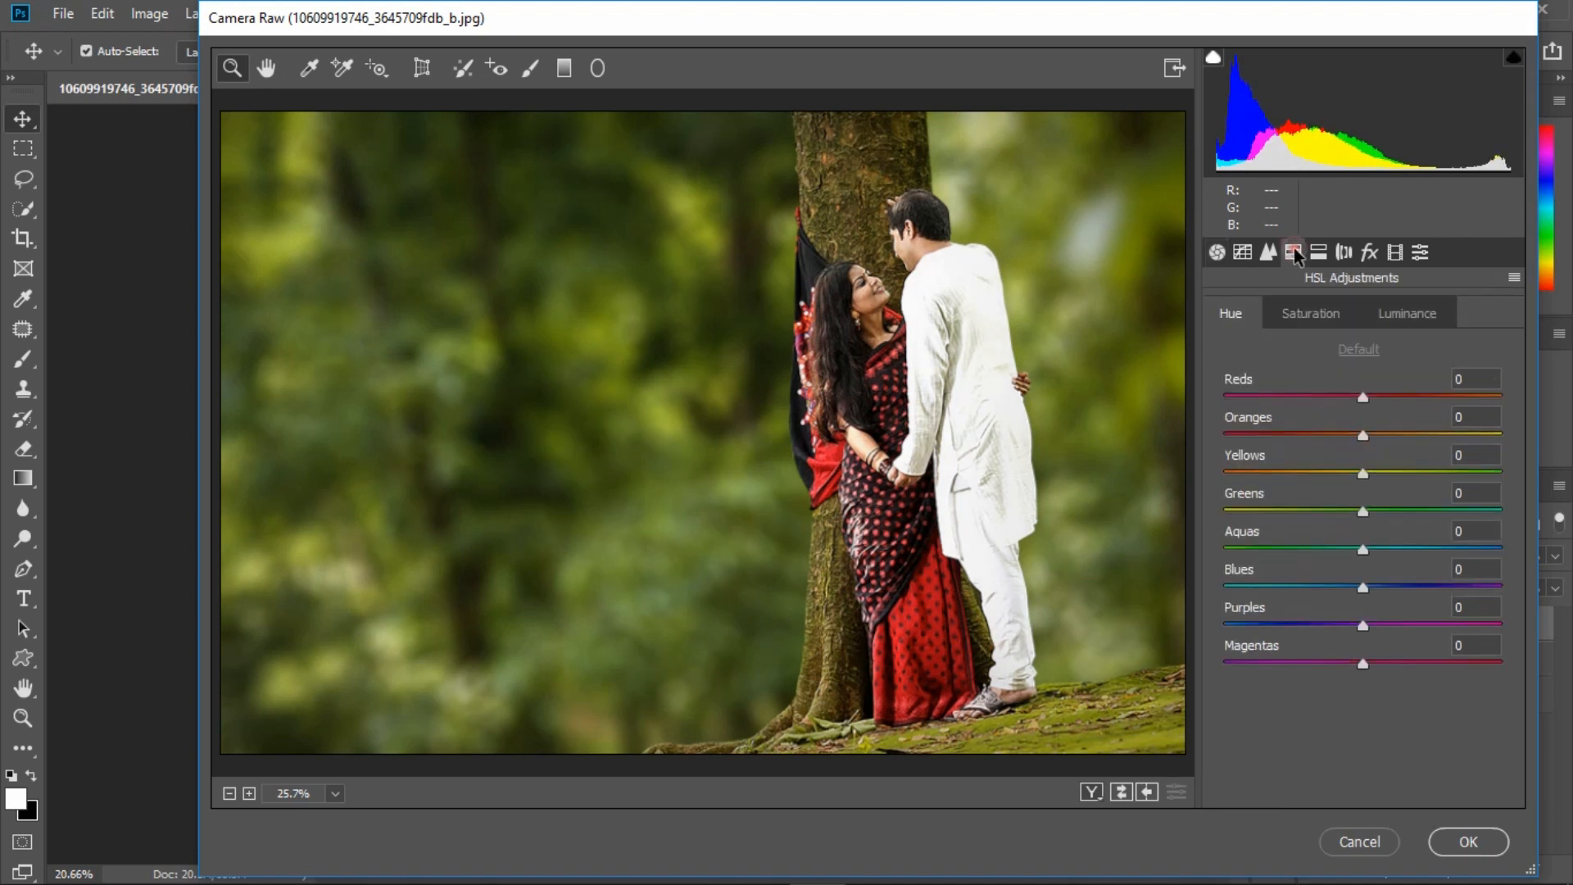
{"action": "left_click", "coordinate": [1396, 252]}
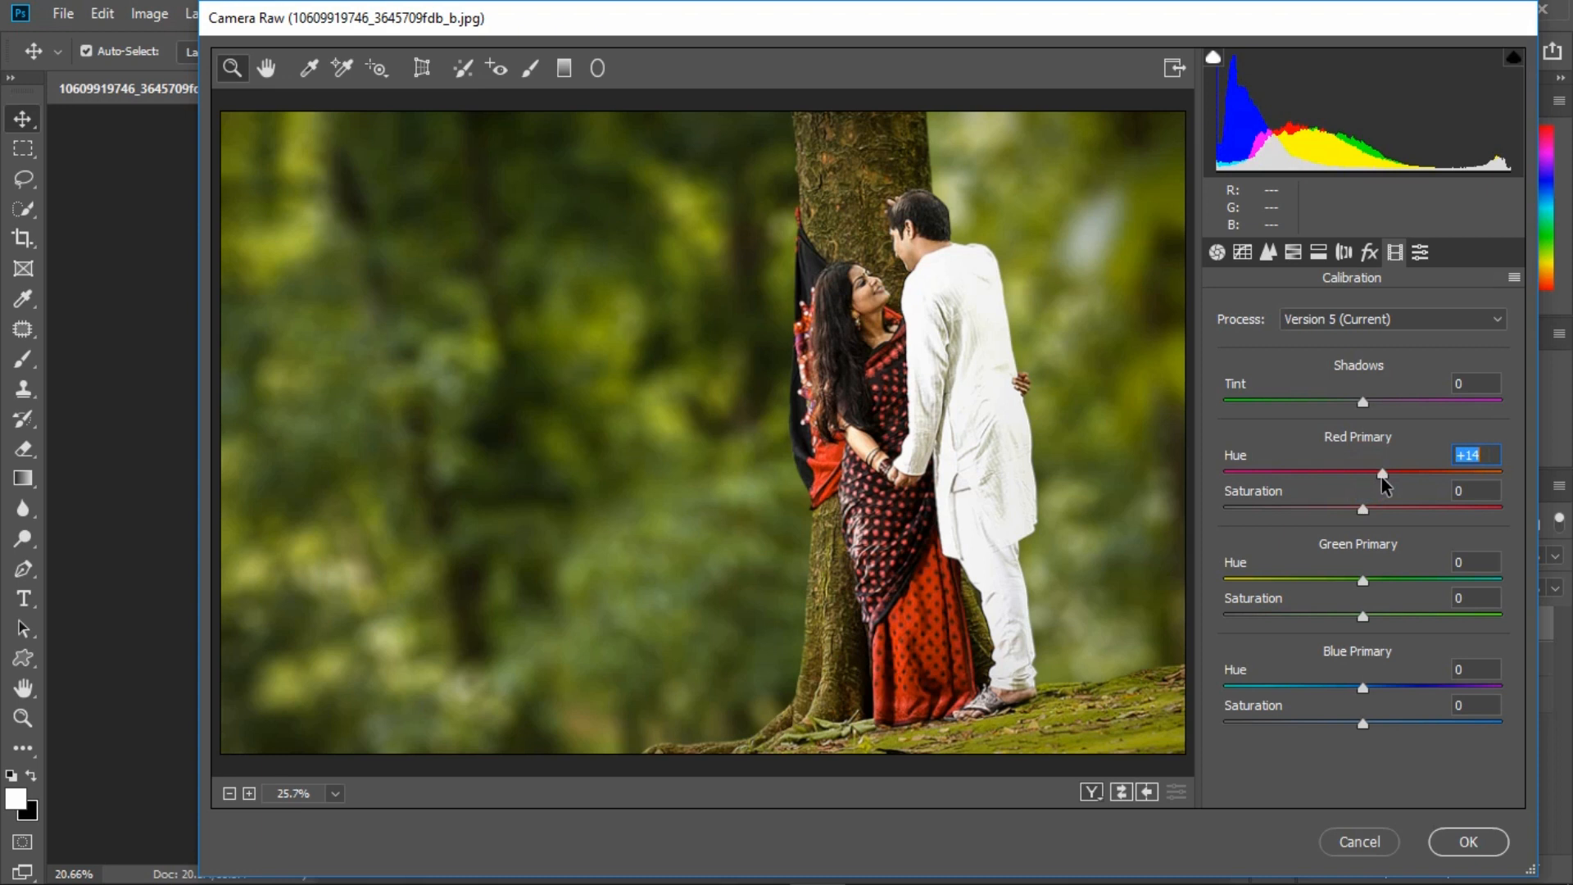
{"action": "left_click_drag", "start_coordinate": [1361, 512], "coordinate": [1383, 514]}
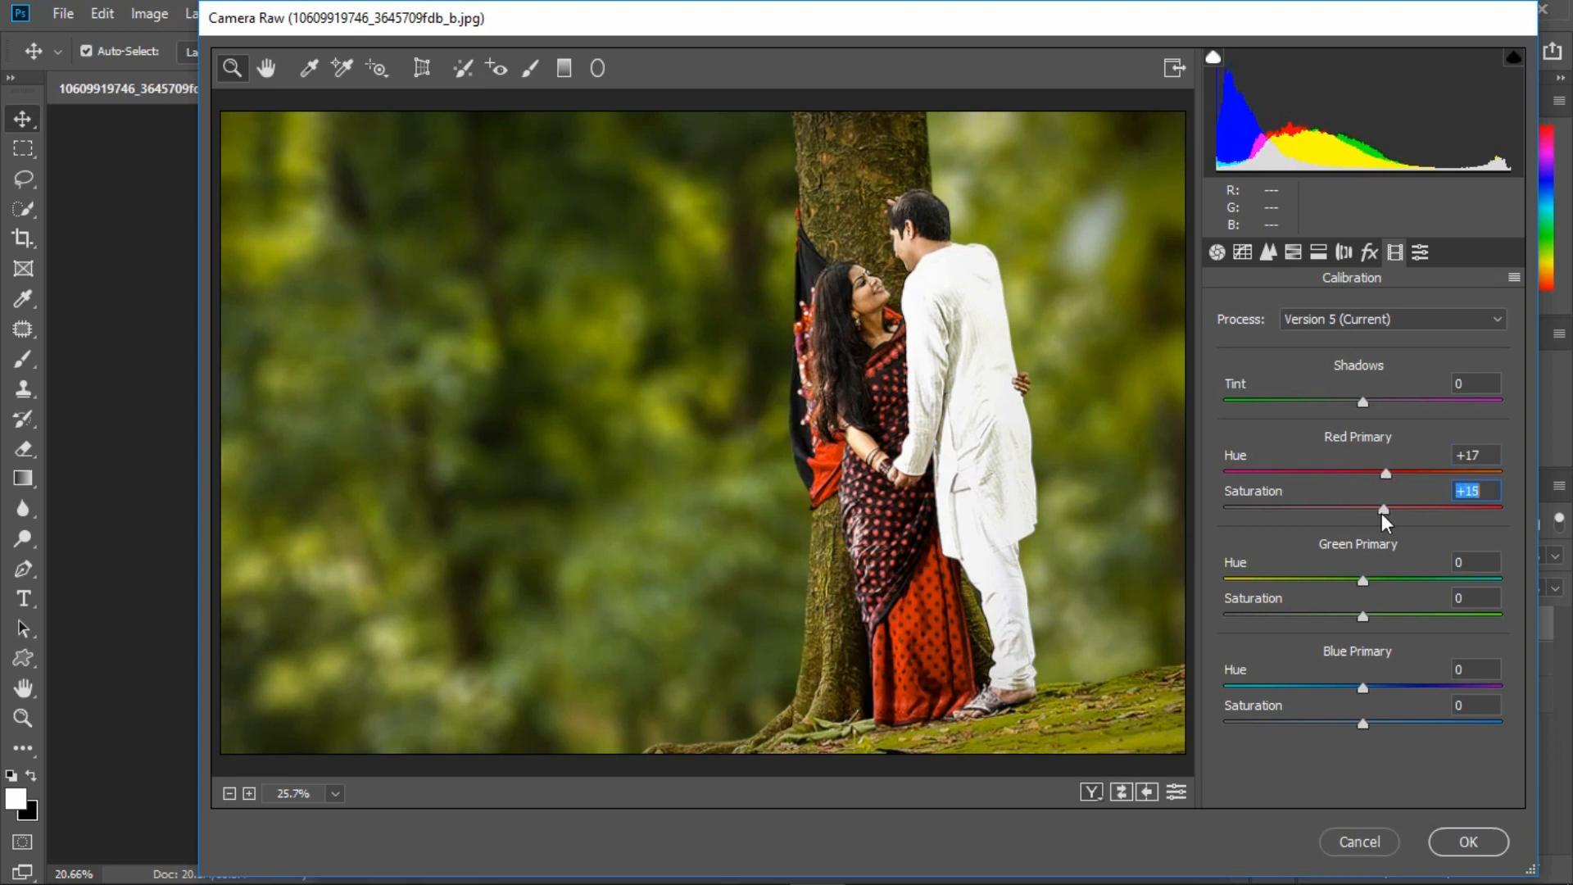
{"action": "left_click_drag", "start_coordinate": [1328, 583], "coordinate": [1375, 631]}
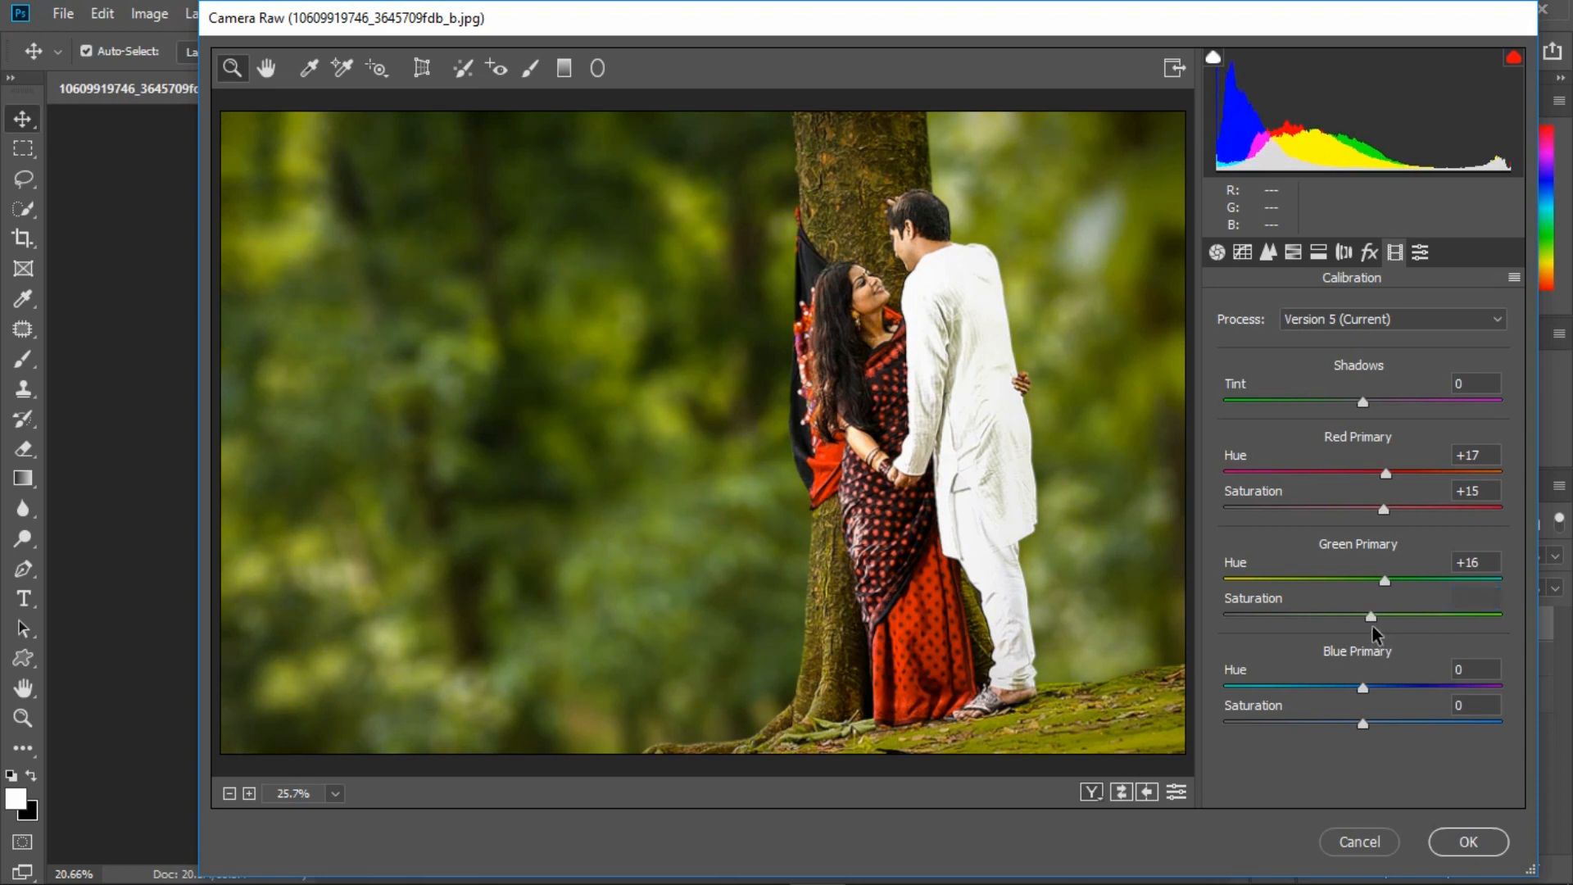
{"action": "left_click_drag", "start_coordinate": [1365, 692], "coordinate": [1226, 691]}
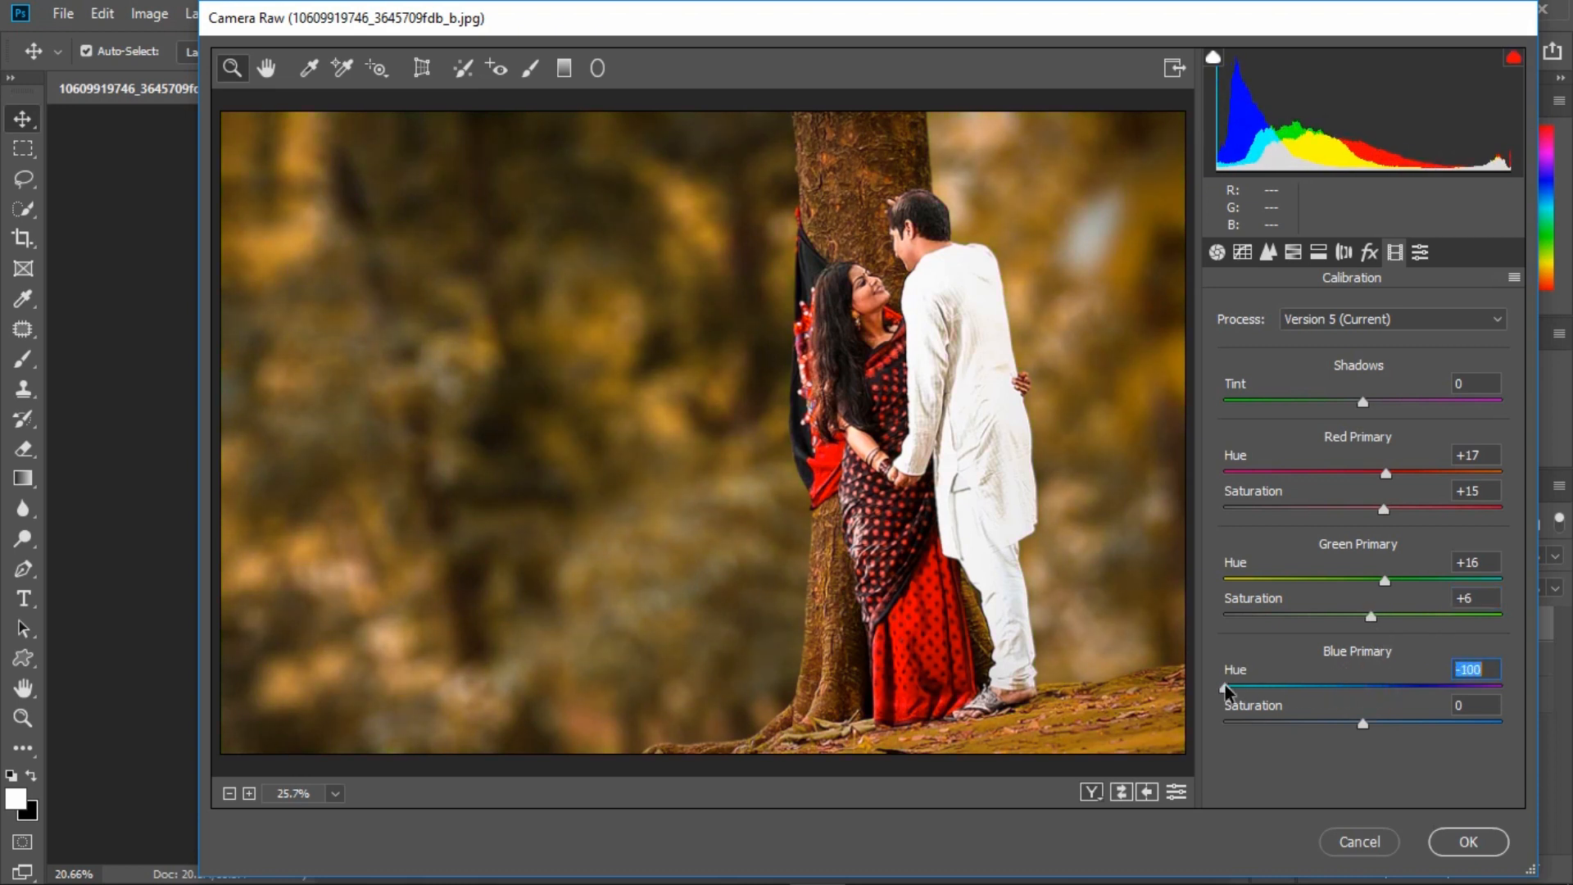
Step: Refine the calibration to Shadows Tint -8, Red Primary Hue +11 and Saturation +21, and Green Primary Hue -5
{"action": "mouse_move", "coordinate": [1366, 408]}
{"action": "left_mouse_down"}
{"action": "mouse_move", "coordinate": [1385, 414]}
{"action": "mouse_move", "coordinate": [1356, 416]}
{"action": "left_mouse_up"}
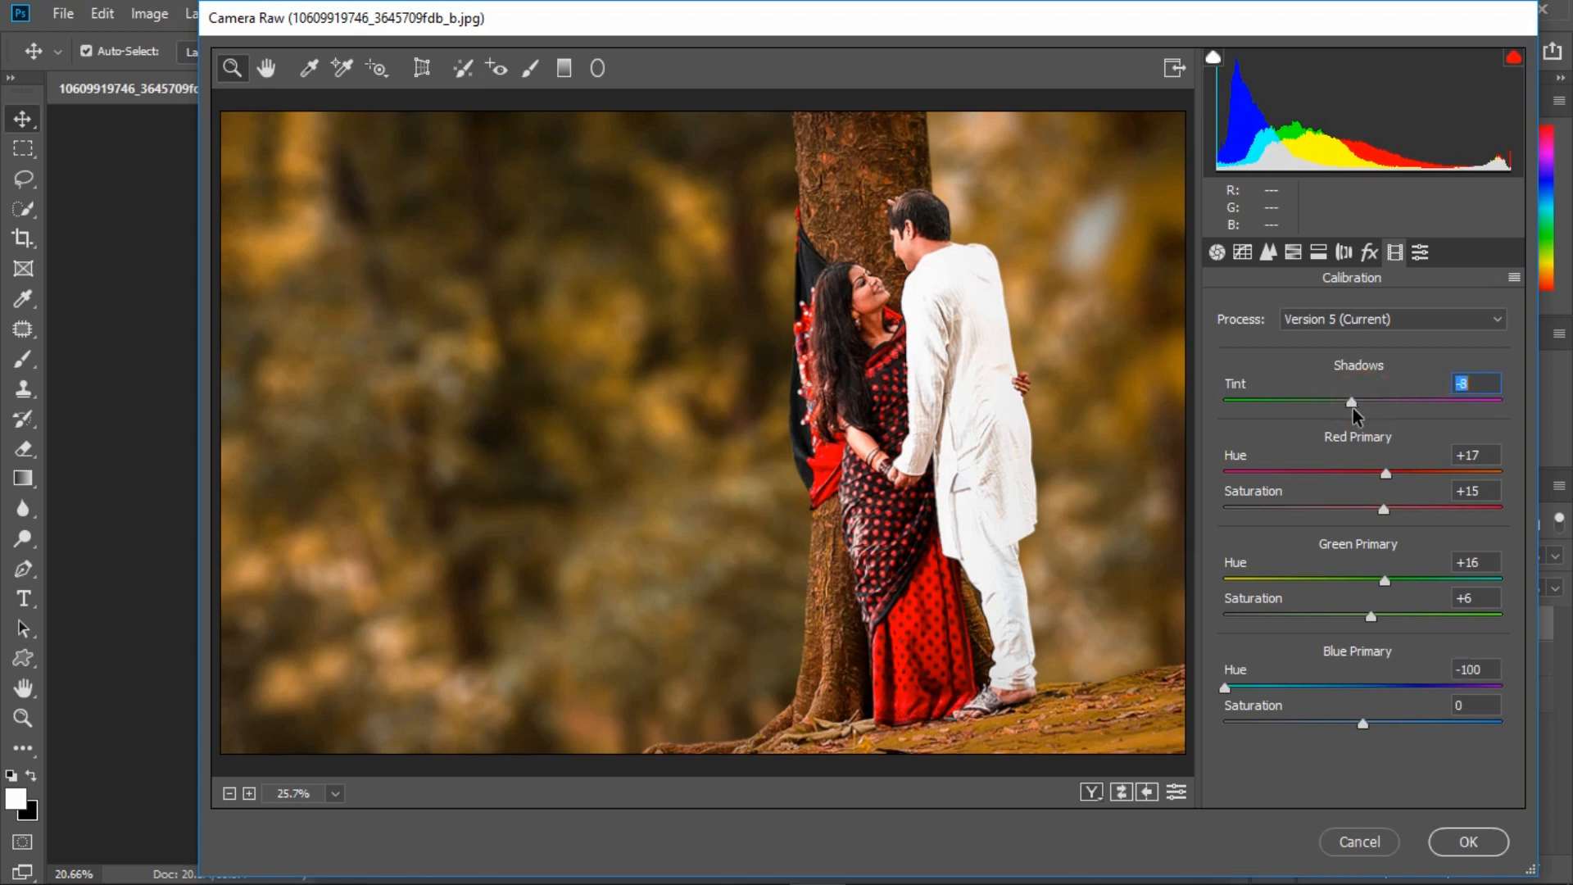
{"action": "mouse_move", "coordinate": [1385, 482]}
{"action": "left_mouse_down"}
{"action": "mouse_move", "coordinate": [1364, 479]}
{"action": "mouse_move", "coordinate": [1408, 481]}
{"action": "mouse_move", "coordinate": [1367, 511]}
{"action": "mouse_move", "coordinate": [1393, 510]}
{"action": "mouse_move", "coordinate": [1384, 477]}
{"action": "left_mouse_up"}
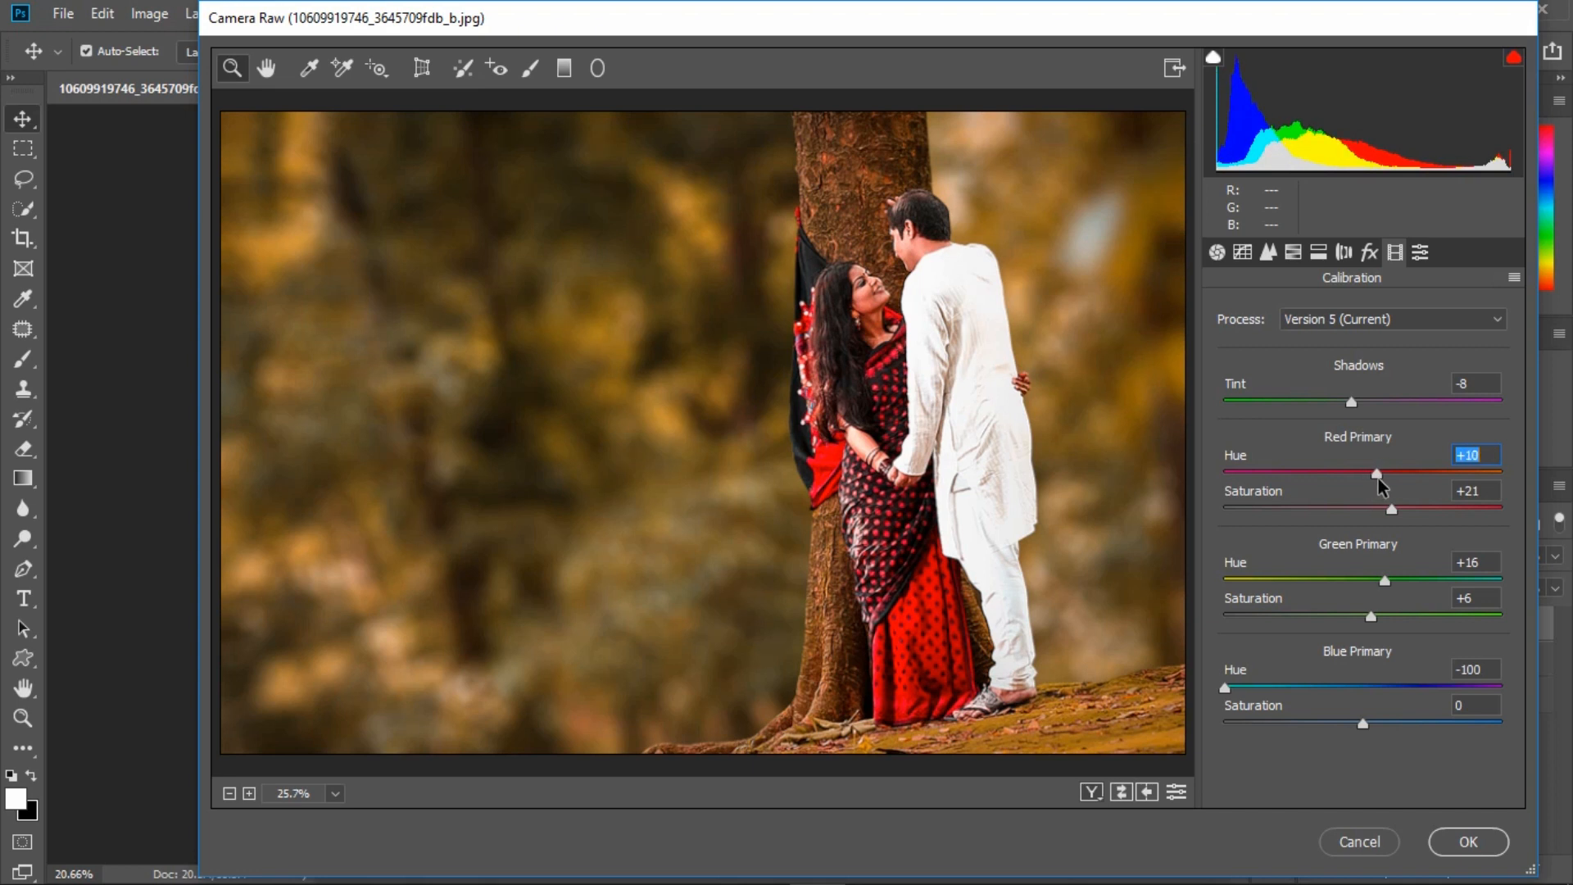
{"action": "left_click_drag", "start_coordinate": [1385, 582], "coordinate": [1345, 584]}
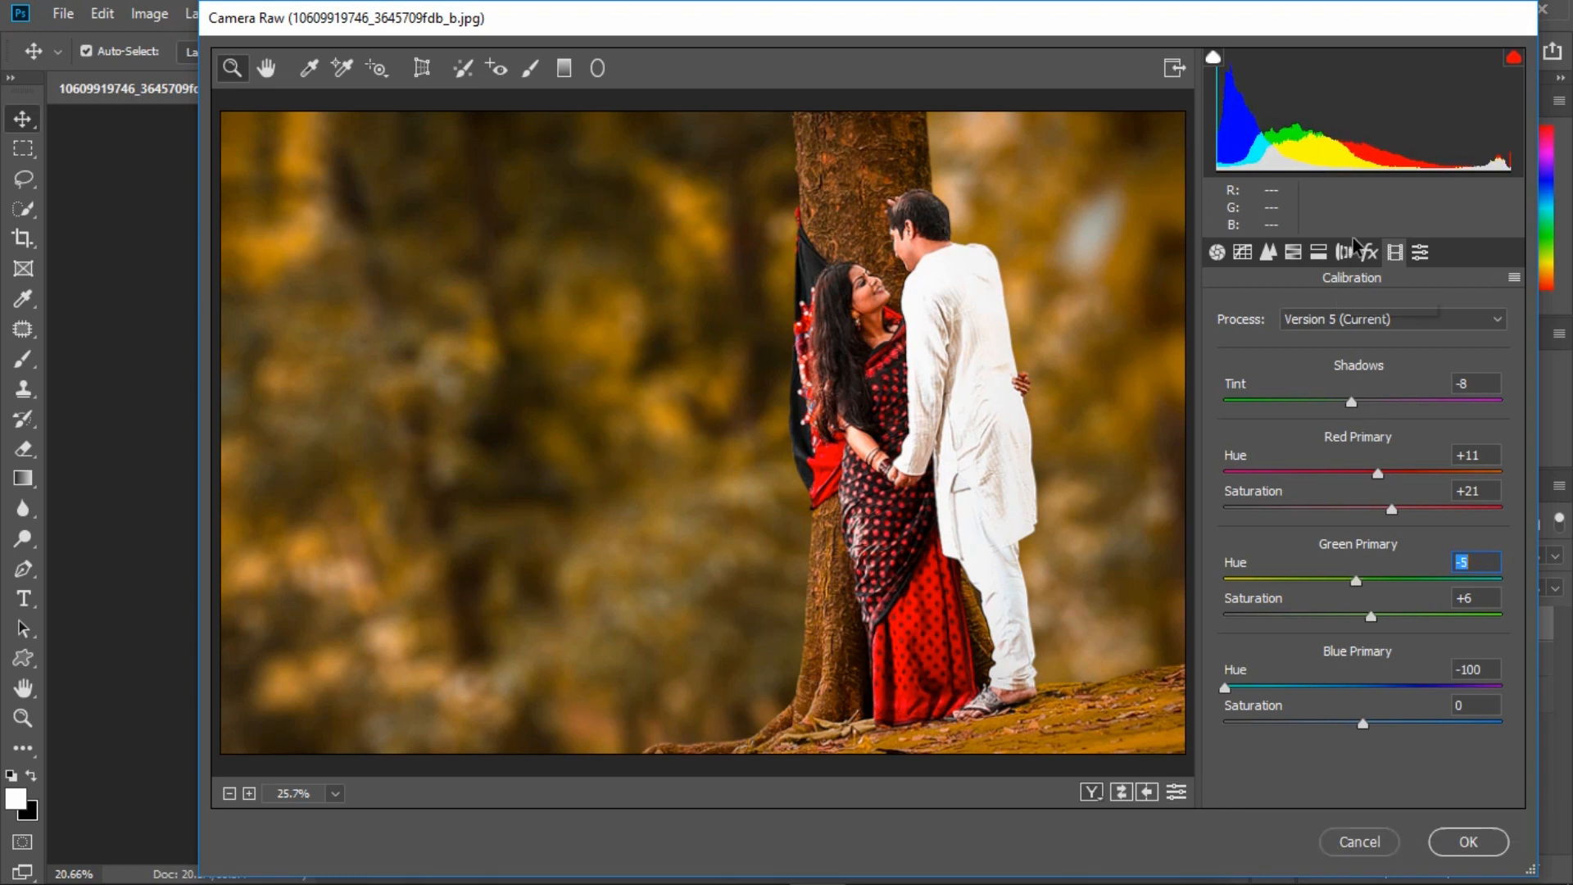
Step: Add a post-crop vignette with Amount -41 and Midpoint about 57
{"action": "left_click", "coordinate": [1369, 253]}
{"action": "left_click", "coordinate": [1276, 534]}
{"action": "left_click_drag", "start_coordinate": [1364, 553], "coordinate": [1343, 592]}
{"action": "left_click_drag", "start_coordinate": [1346, 594], "coordinate": [1383, 596]}
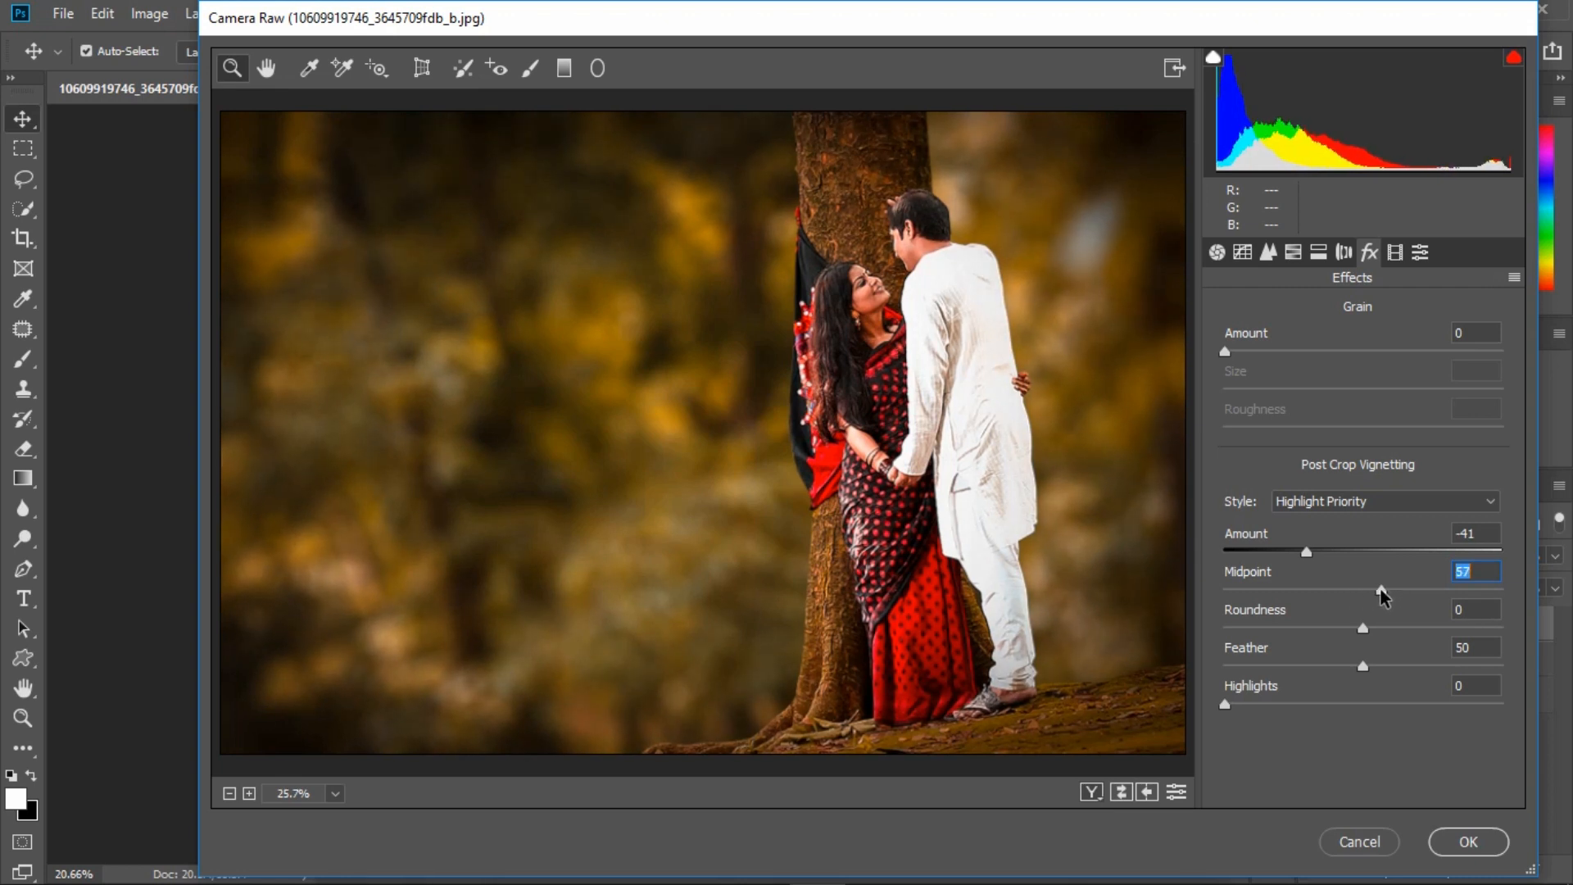
Step: Preview the numbered Editor user presets 01 to 10, El Hefe and Filter-80A Cooling on the photo
{"action": "left_click", "coordinate": [1421, 252]}
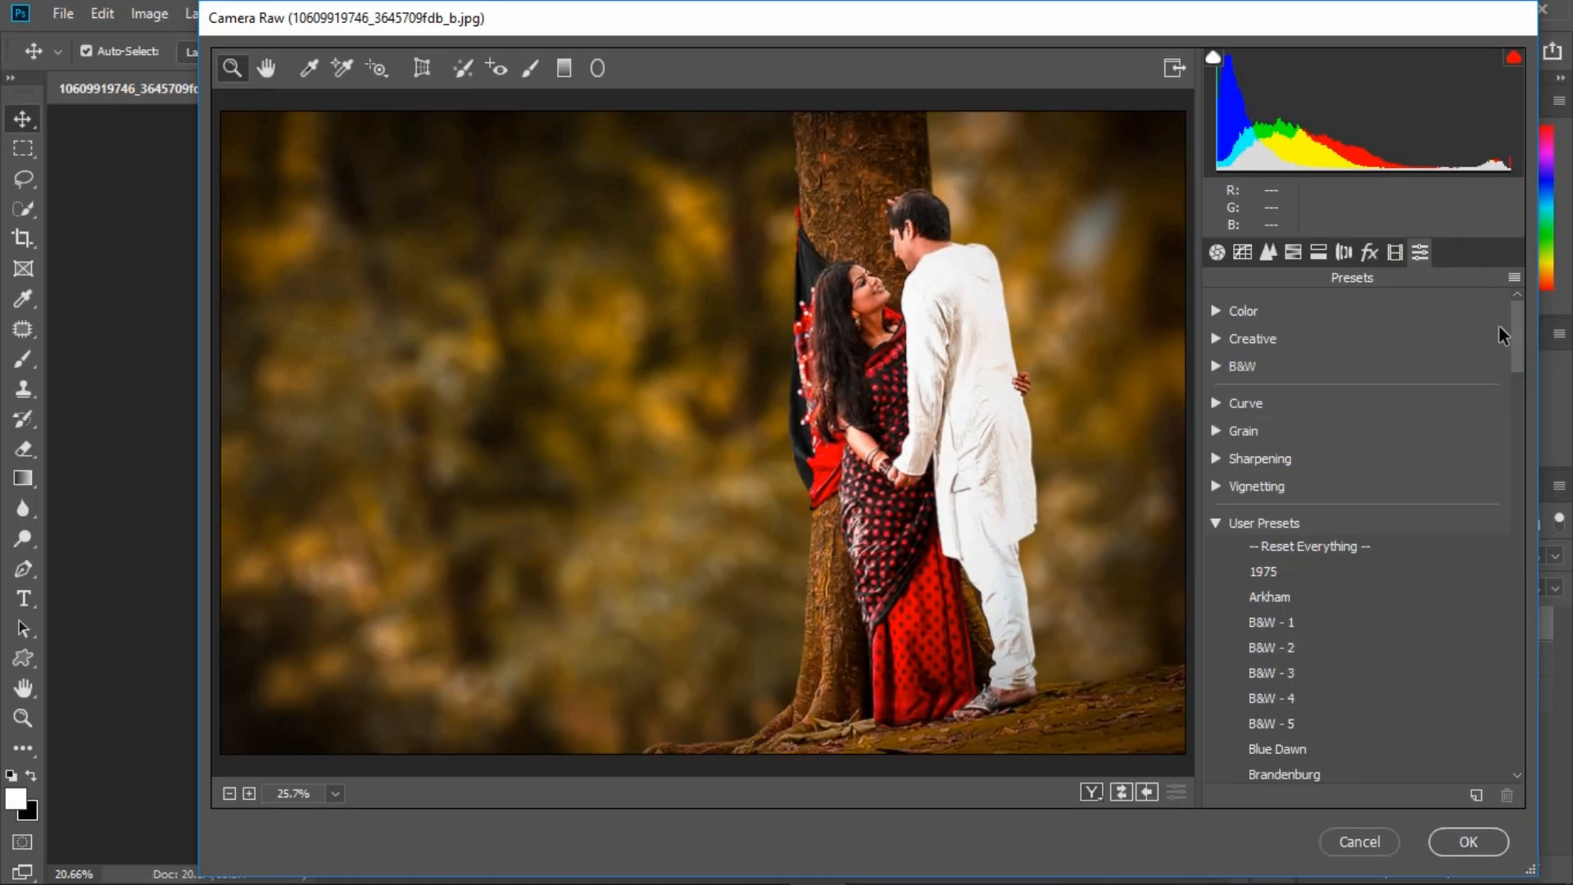
{"action": "left_click_drag", "start_coordinate": [1518, 321], "coordinate": [1517, 441]}
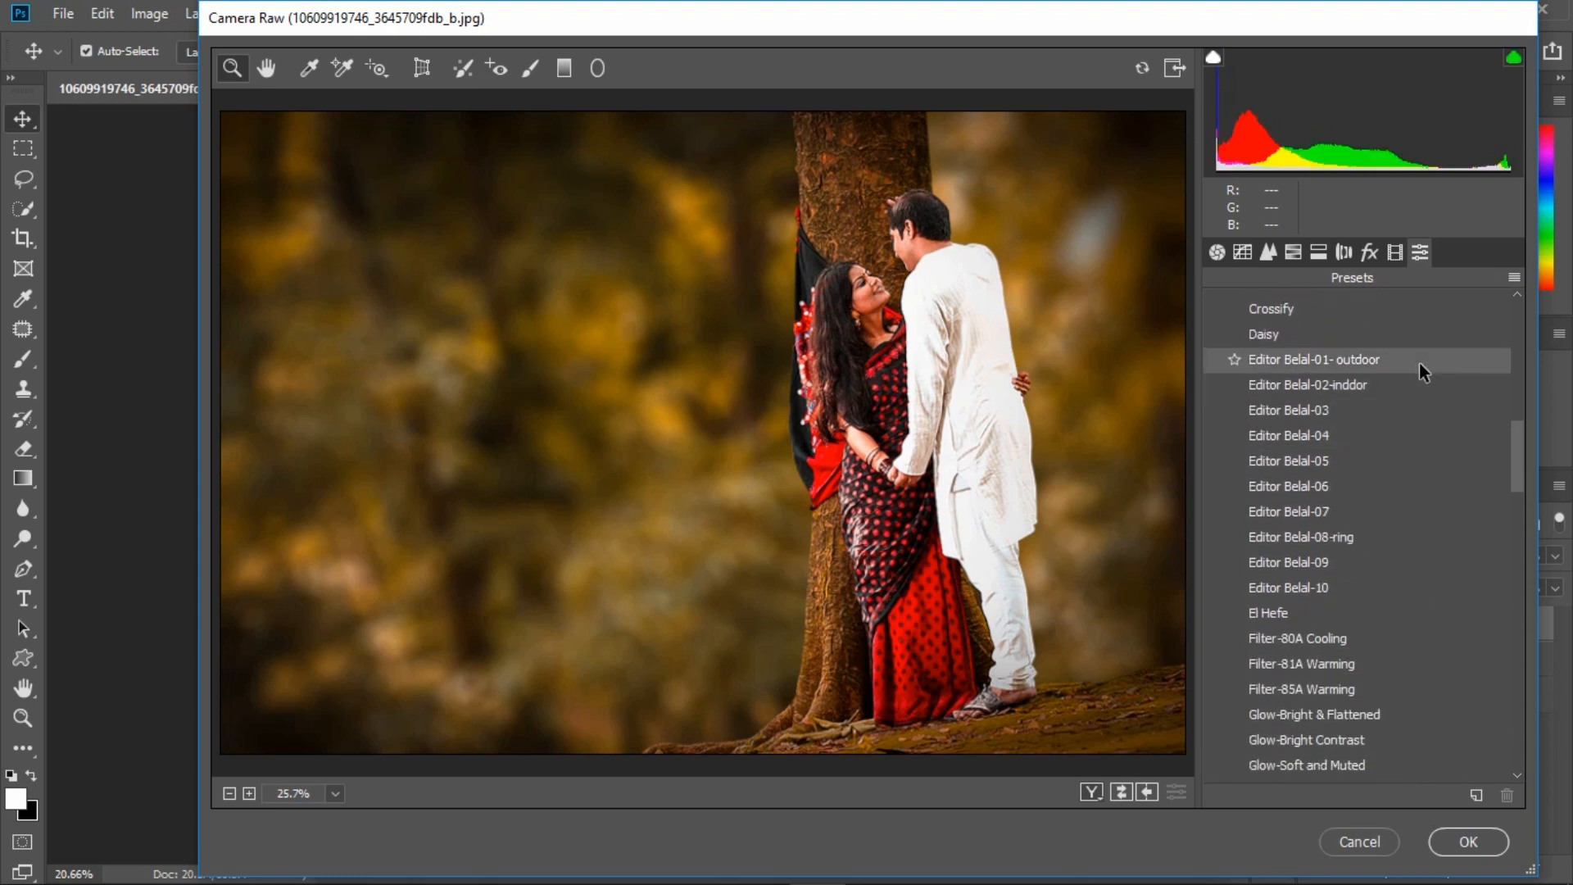
{"action": "left_click", "coordinate": [1420, 362]}
{"action": "left_click", "coordinate": [1405, 385]}
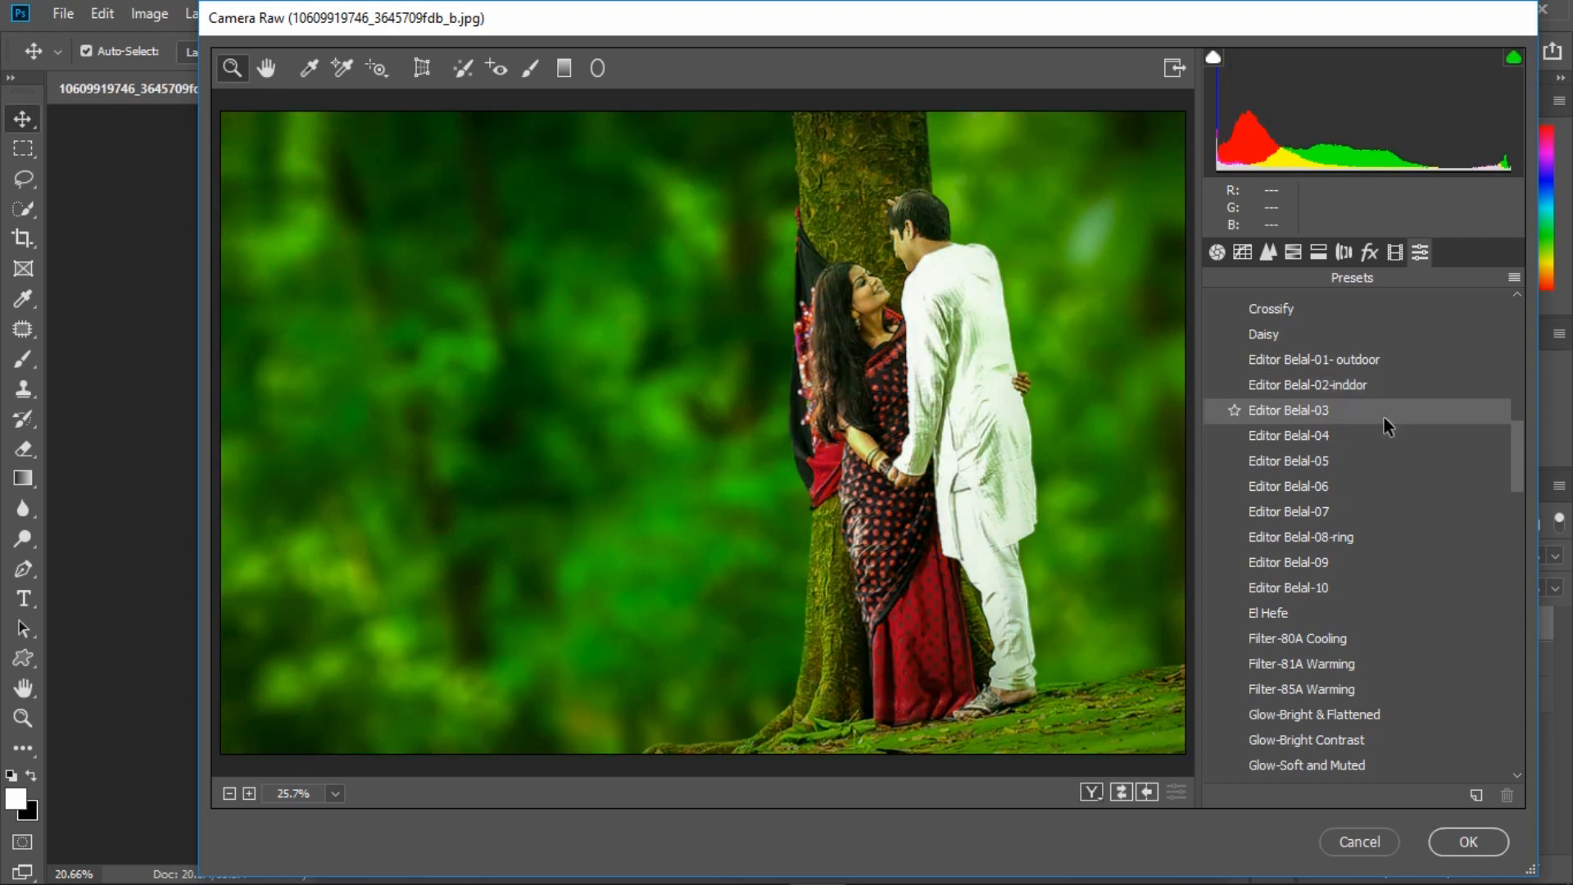
{"action": "left_click", "coordinate": [1384, 418]}
{"action": "left_click", "coordinate": [1374, 436]}
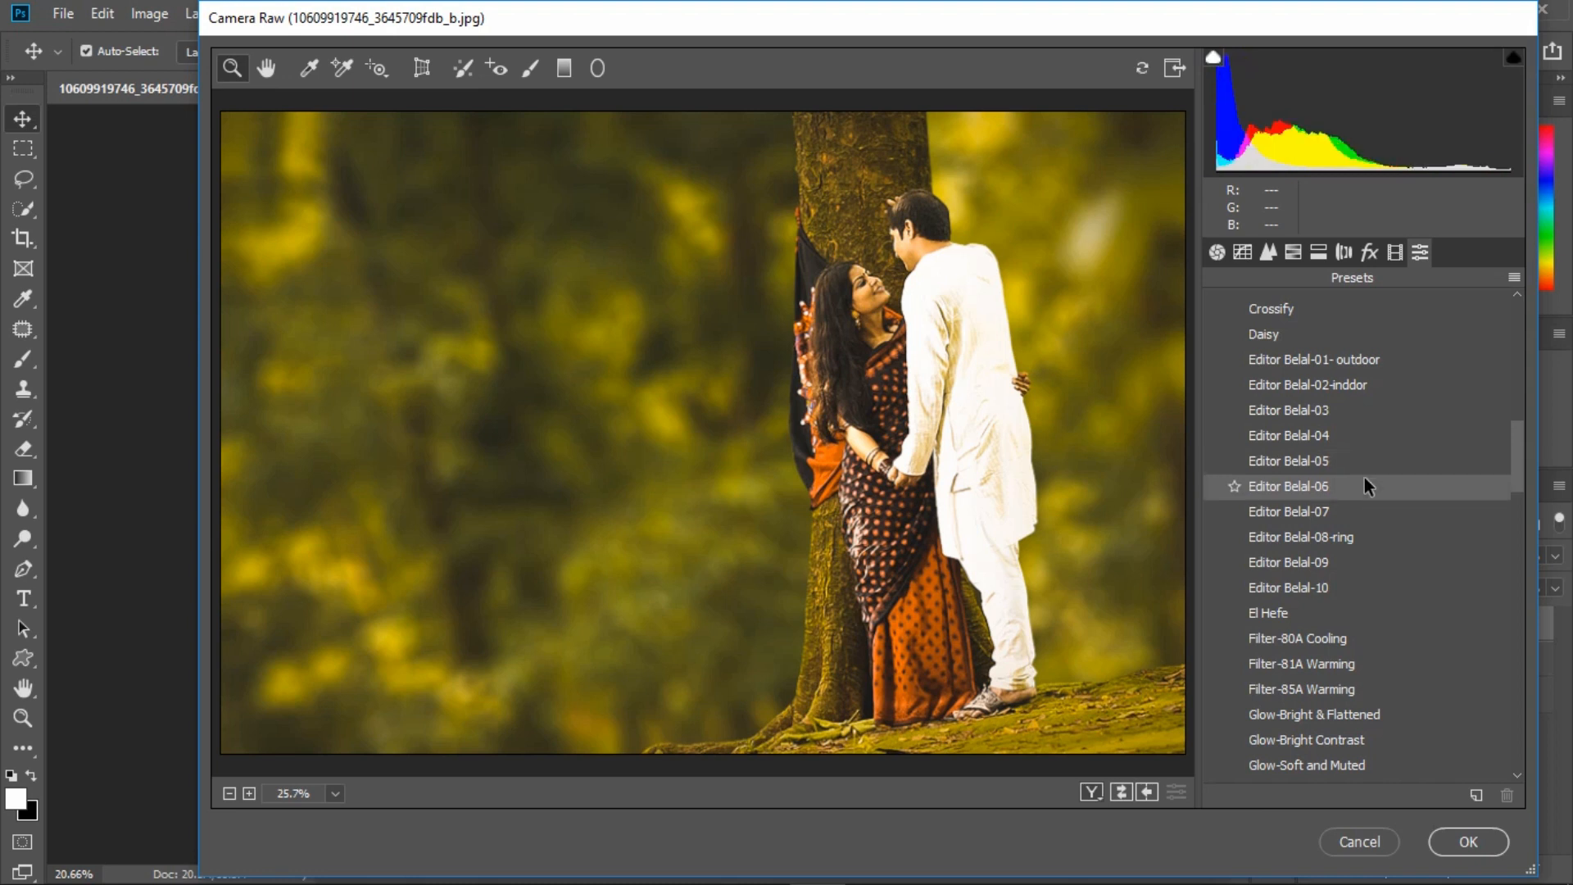
{"action": "left_click", "coordinate": [1365, 479]}
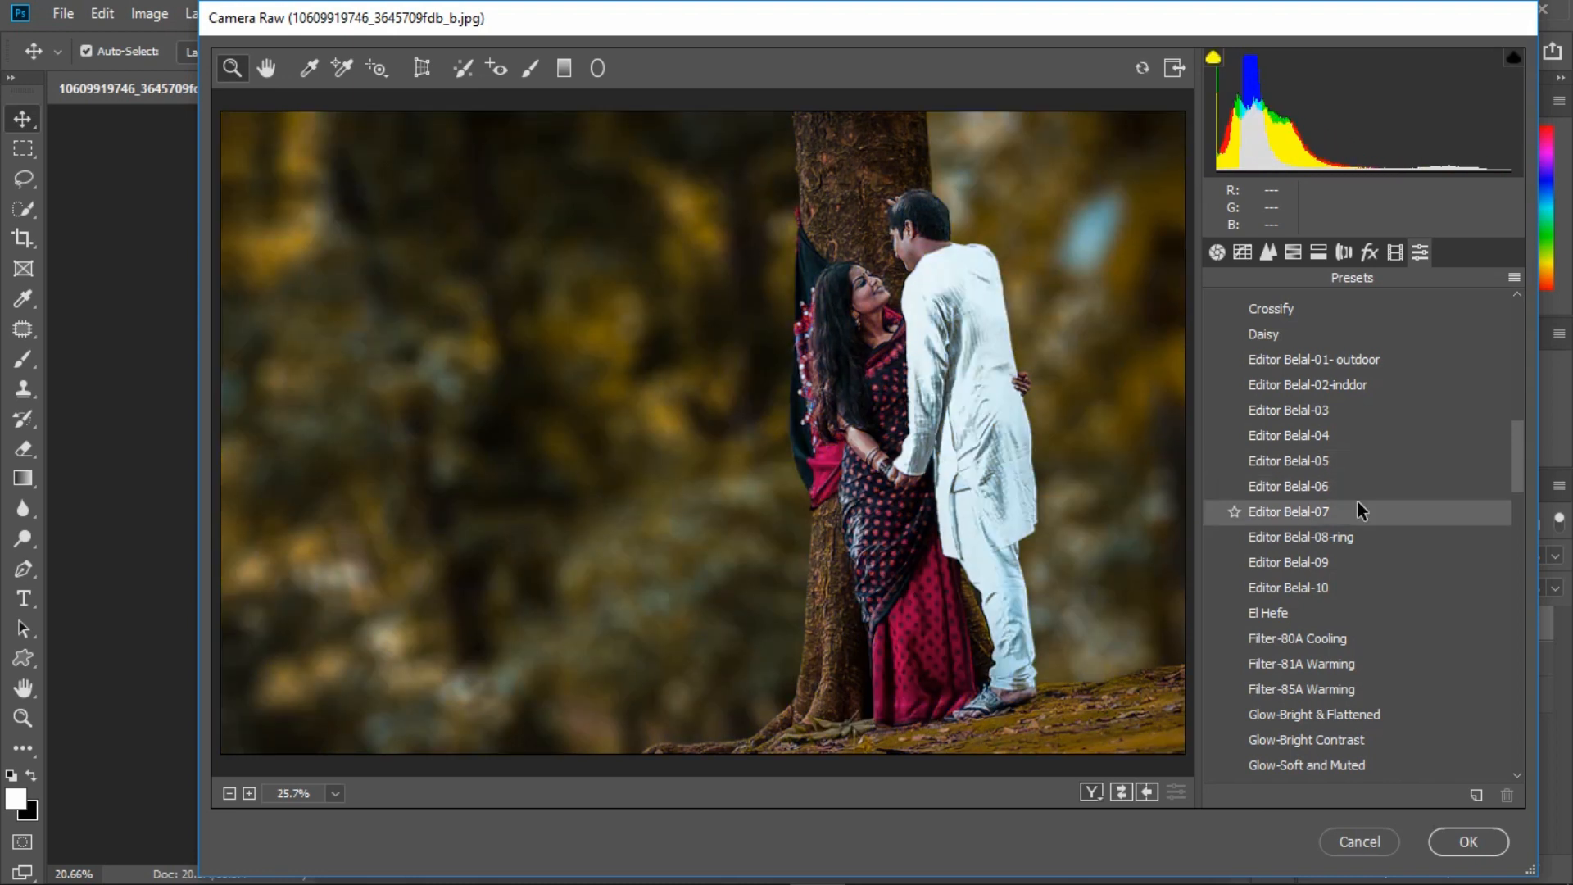
{"action": "left_click", "coordinate": [1358, 507]}
{"action": "left_click", "coordinate": [1350, 529]}
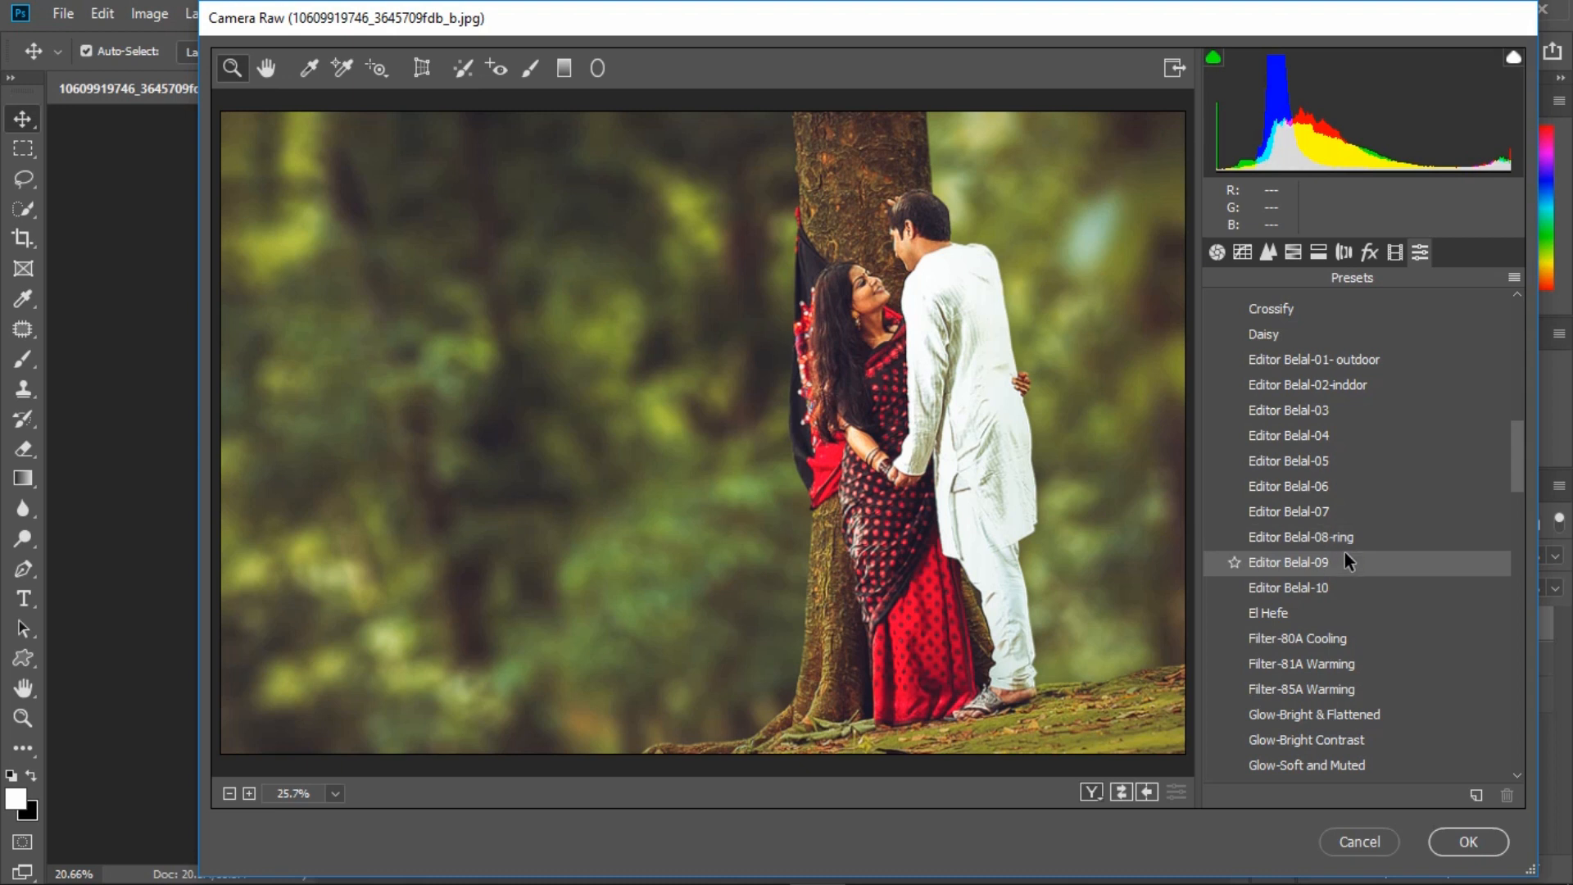
{"action": "left_click", "coordinate": [1344, 556]}
{"action": "left_click", "coordinate": [1343, 584]}
{"action": "left_click", "coordinate": [1339, 611]}
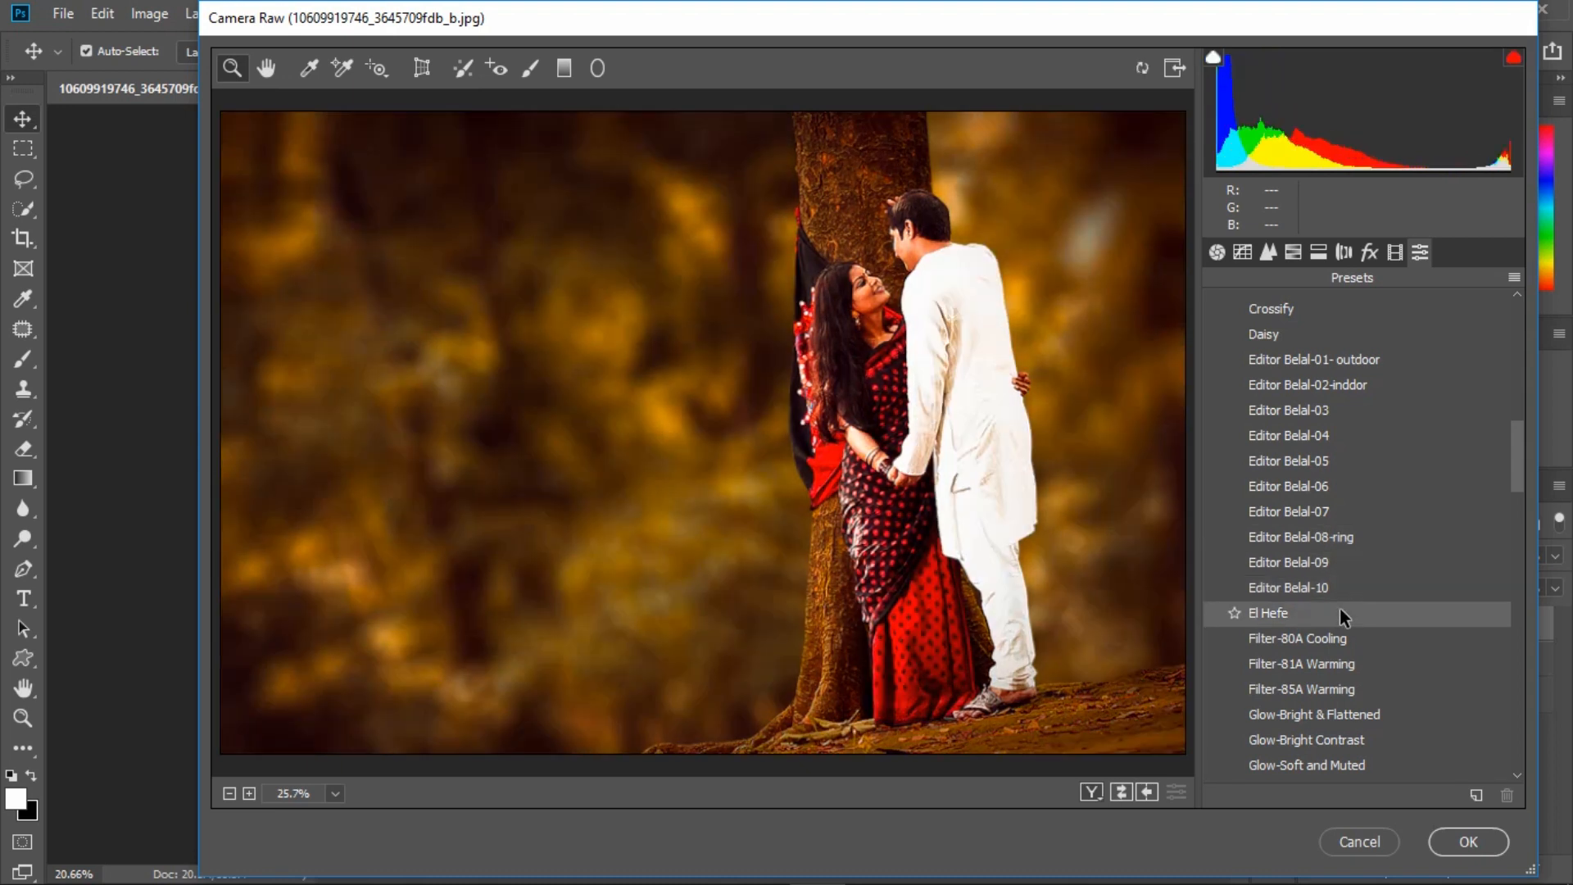
{"action": "left_click", "coordinate": [1342, 631]}
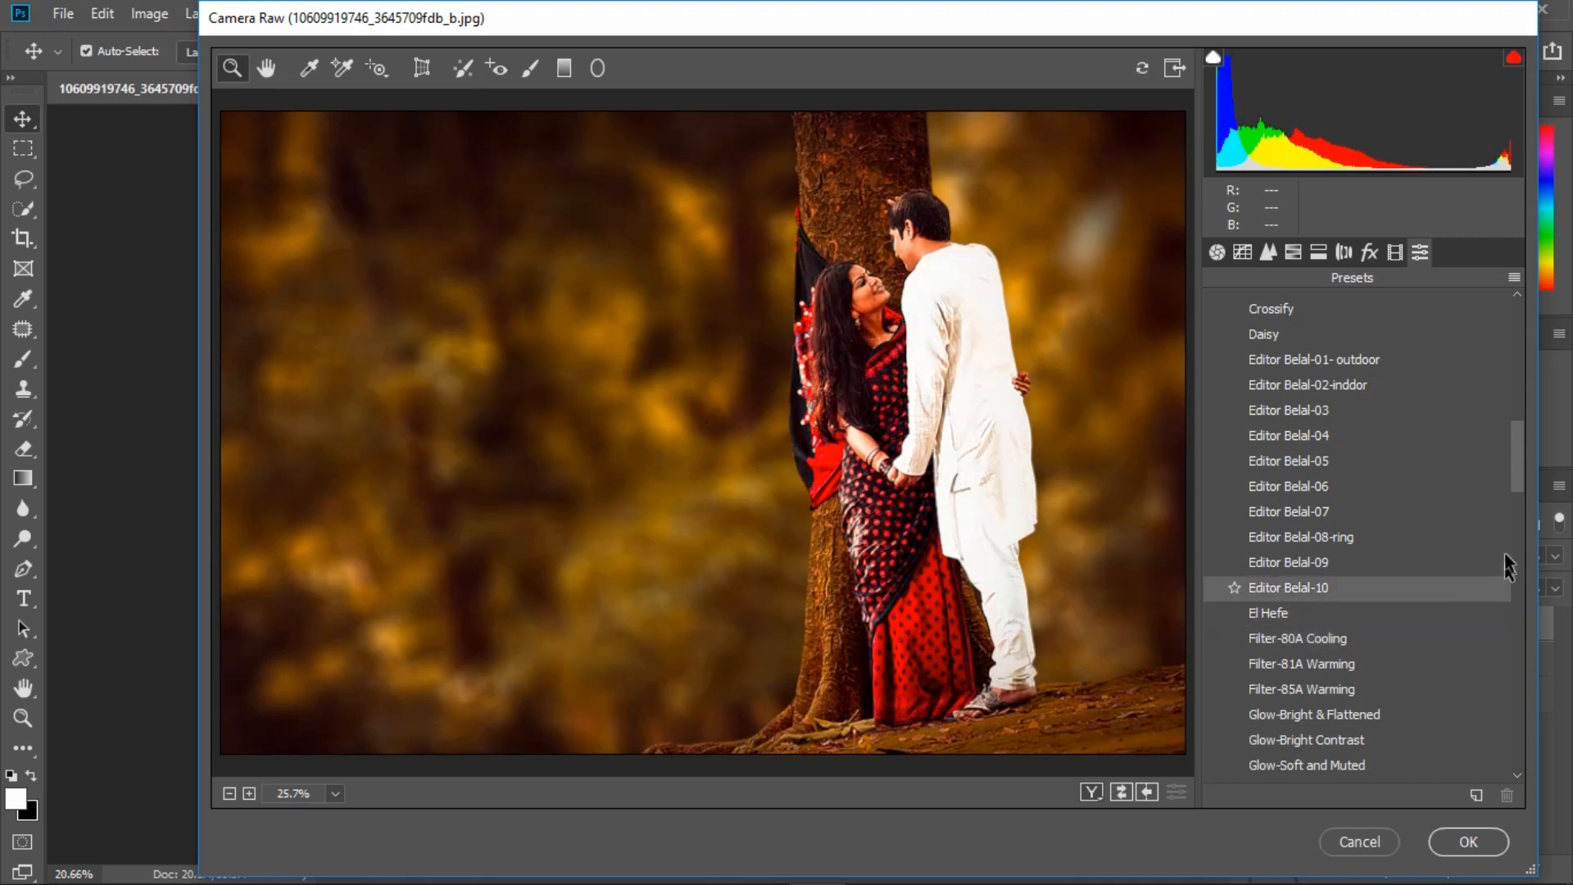
Step: Apply the Grunge Vignette user preset and accept the Camera Raw adjustments
{"action": "left_click_drag", "start_coordinate": [1516, 458], "coordinate": [1526, 515]}
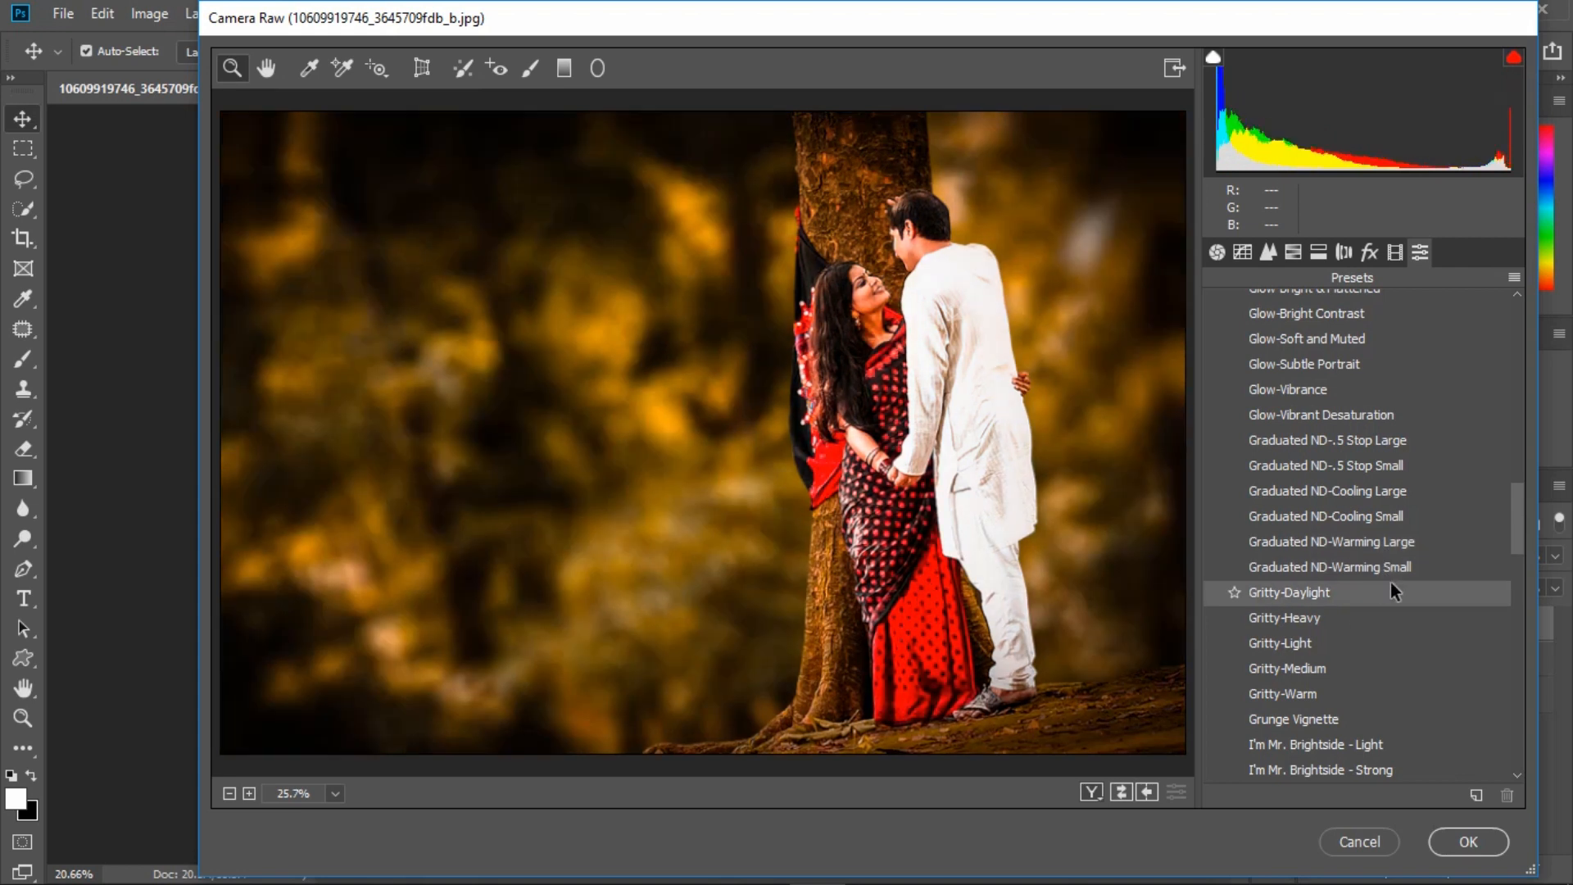
{"action": "left_click_drag", "start_coordinate": [1516, 516], "coordinate": [1482, 548]}
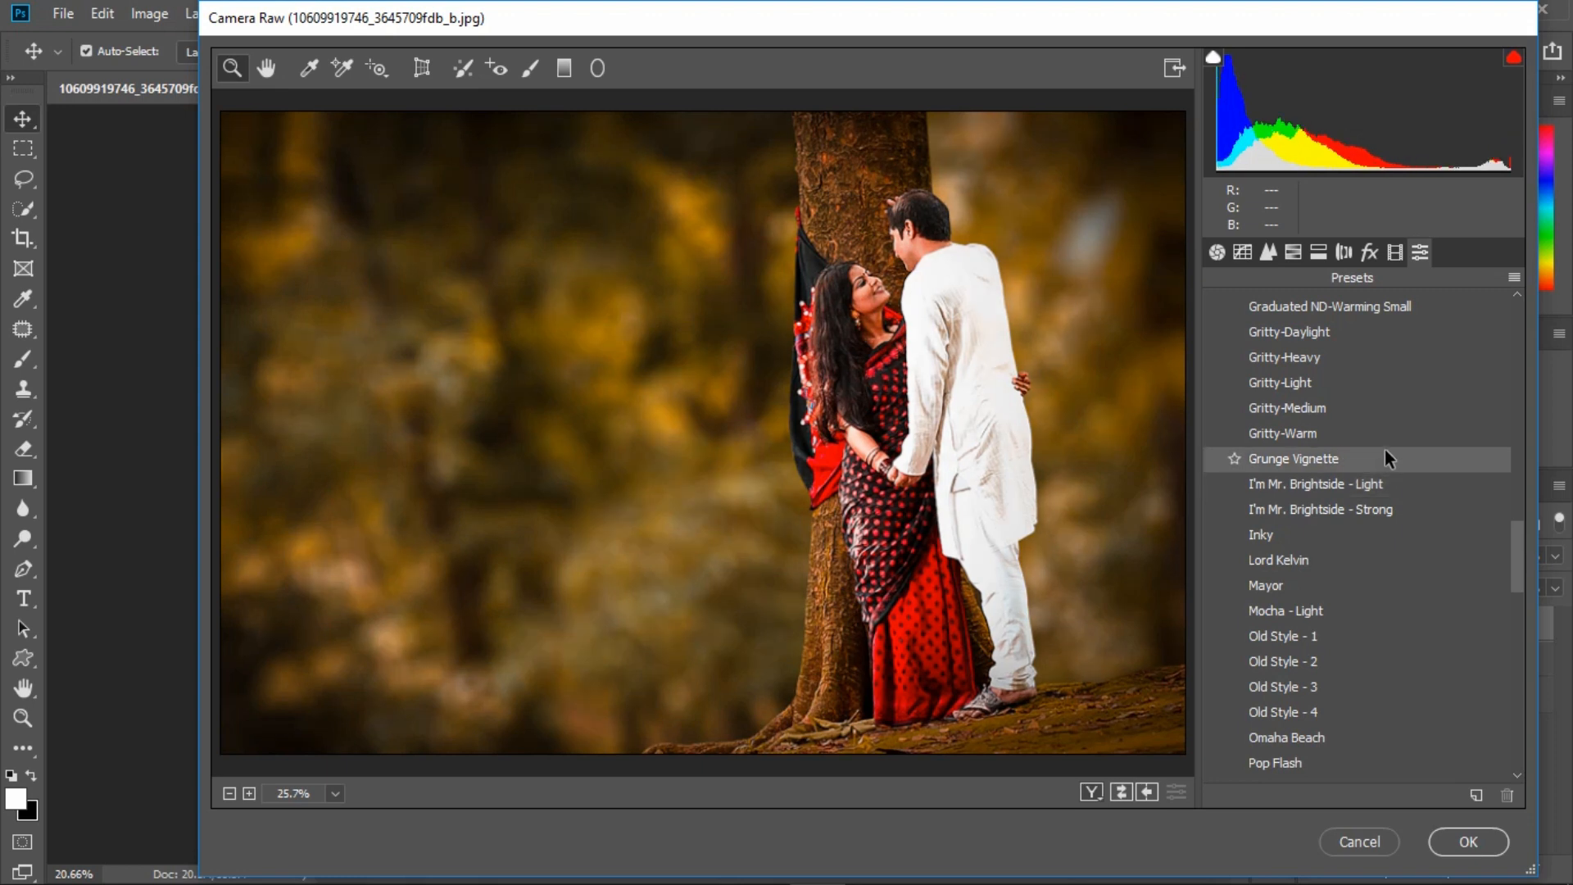
{"action": "left_click", "coordinate": [1384, 456]}
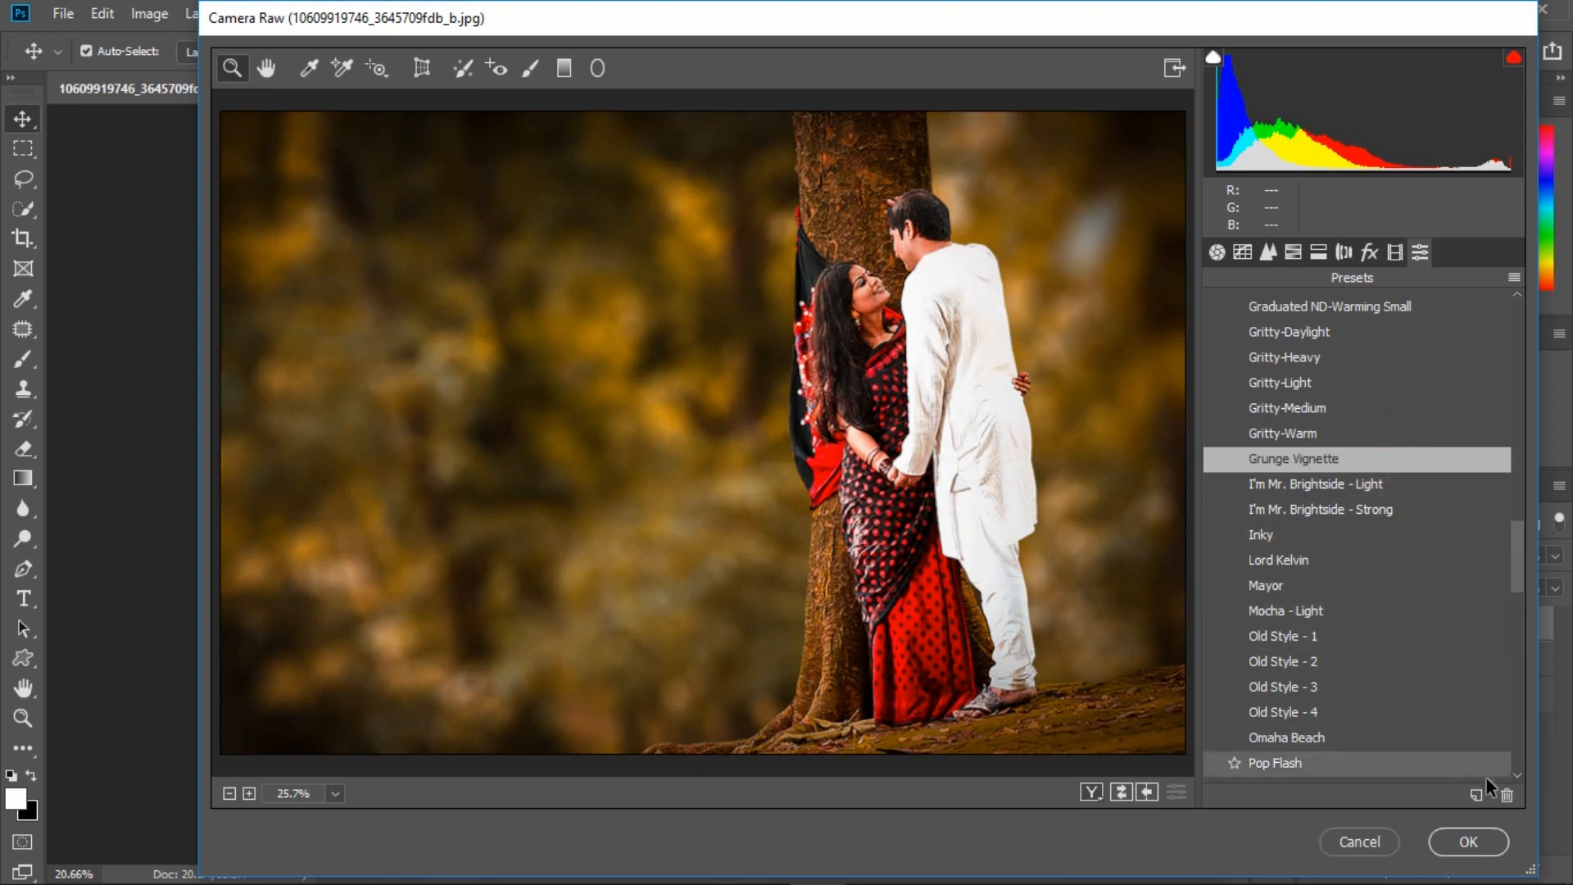
{"action": "left_click", "coordinate": [1478, 839]}
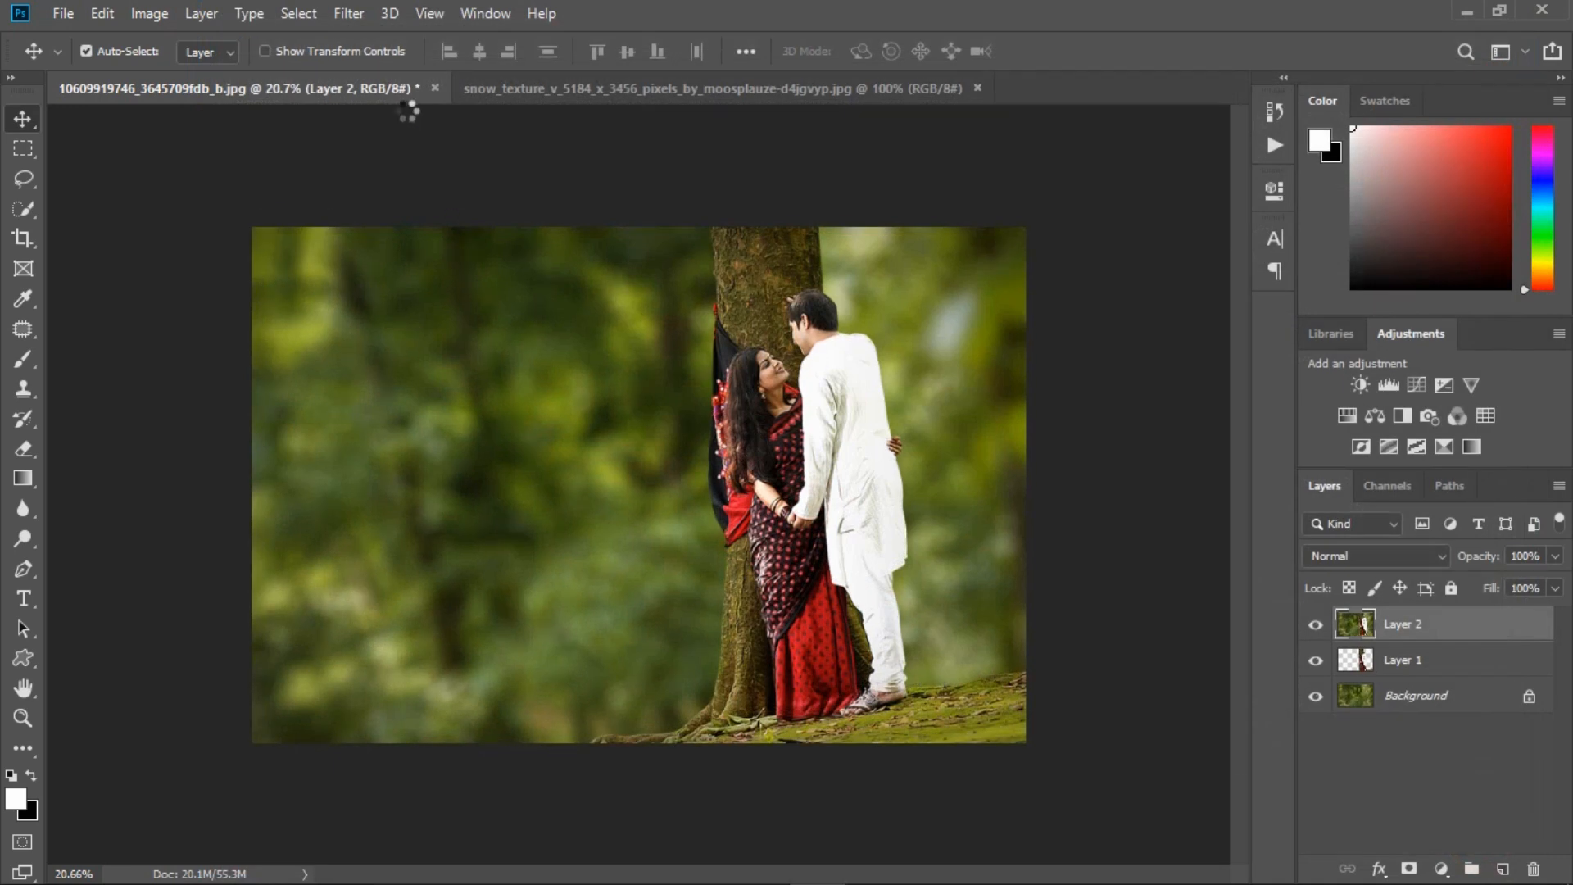
Step: Run the Camera Raw filter on Layer 2 again with the Filter-80A Cooling user preset and accept it
{"action": "left_click", "coordinate": [363, 18]}
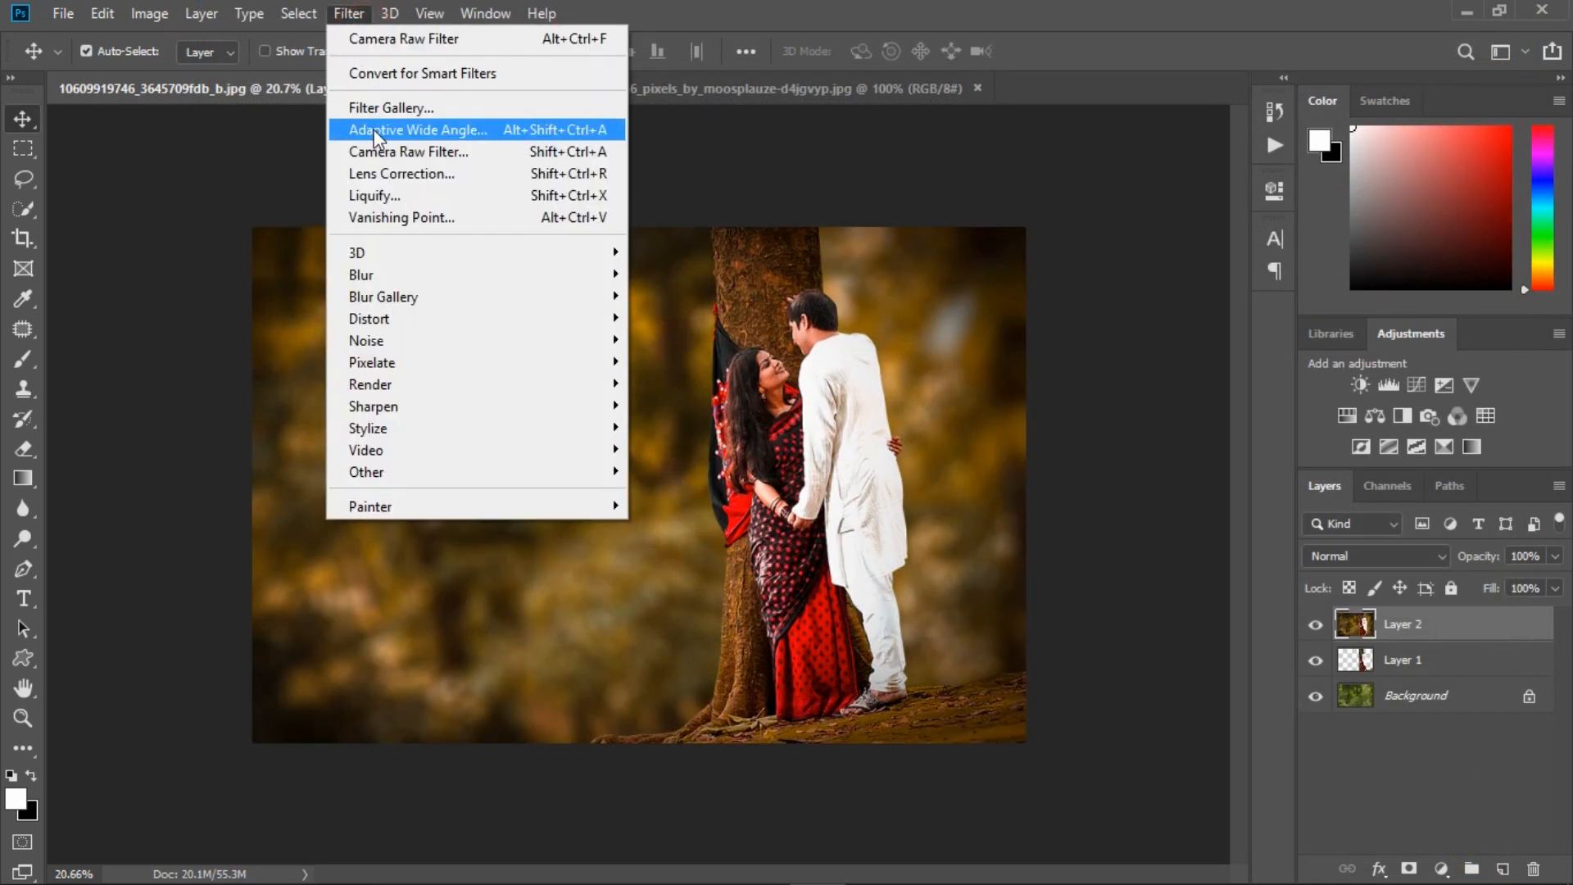
{"action": "left_click", "coordinate": [391, 150]}
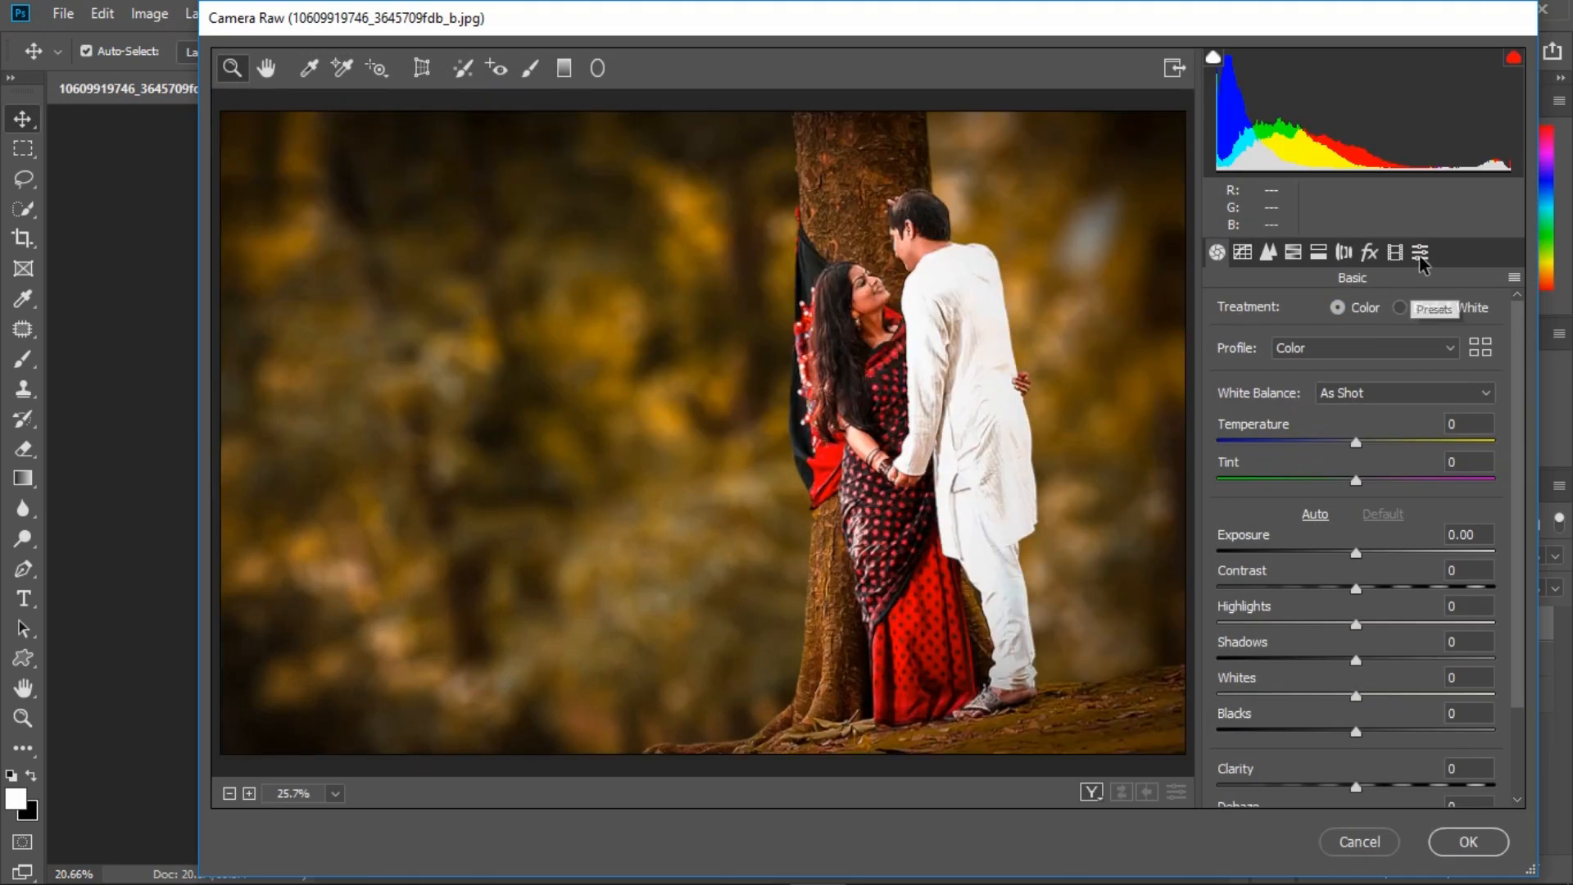
{"action": "left_click", "coordinate": [1421, 256]}
{"action": "left_click_drag", "start_coordinate": [1522, 326], "coordinate": [1518, 455]}
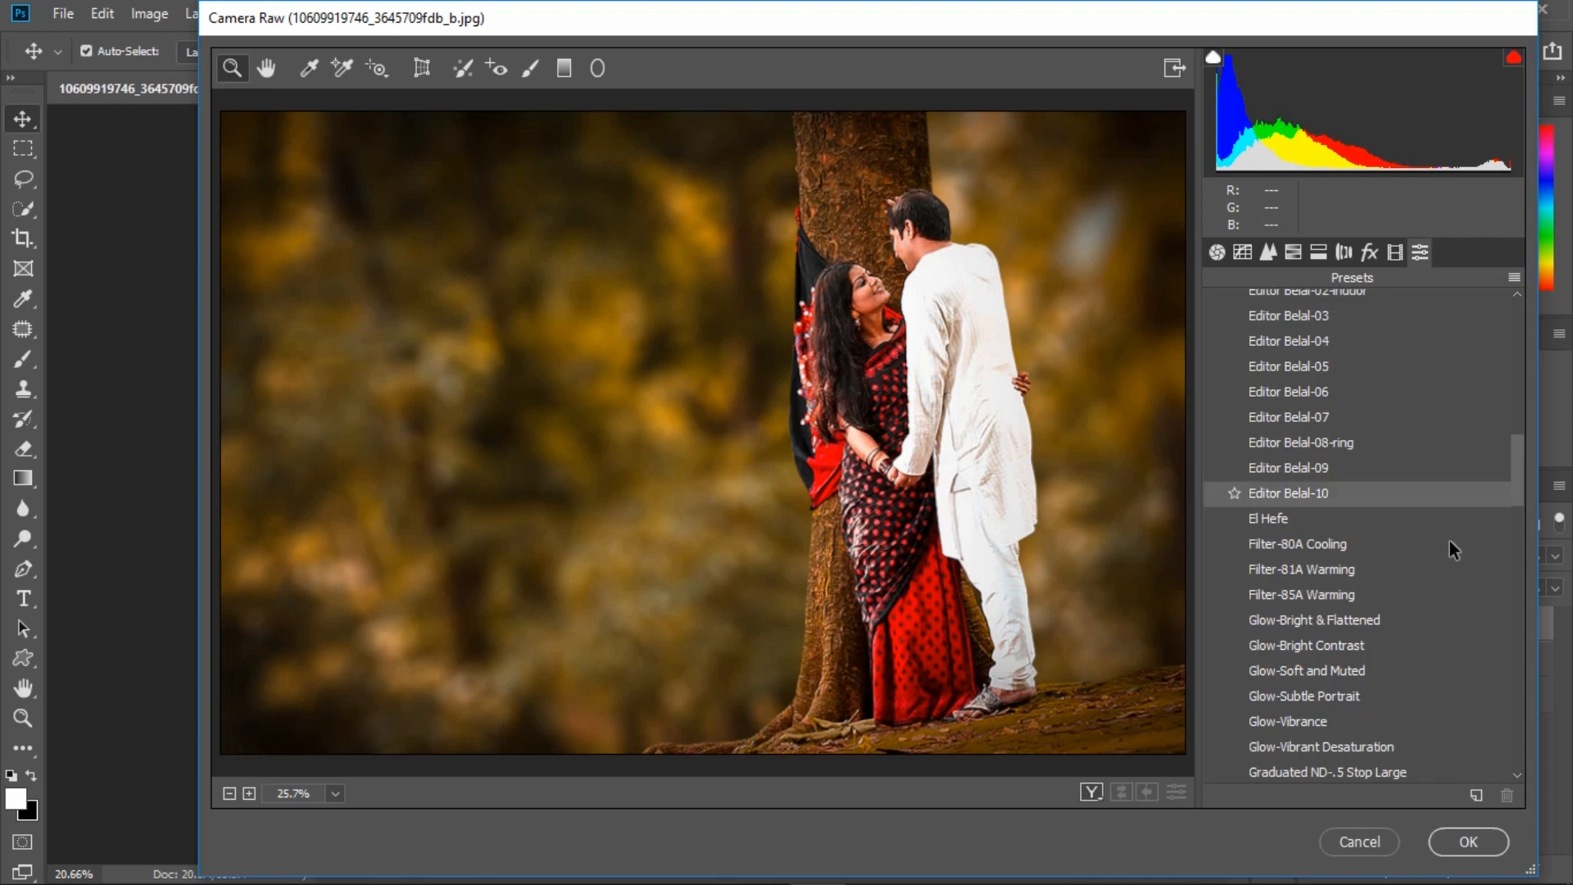
{"action": "left_click", "coordinate": [1349, 547]}
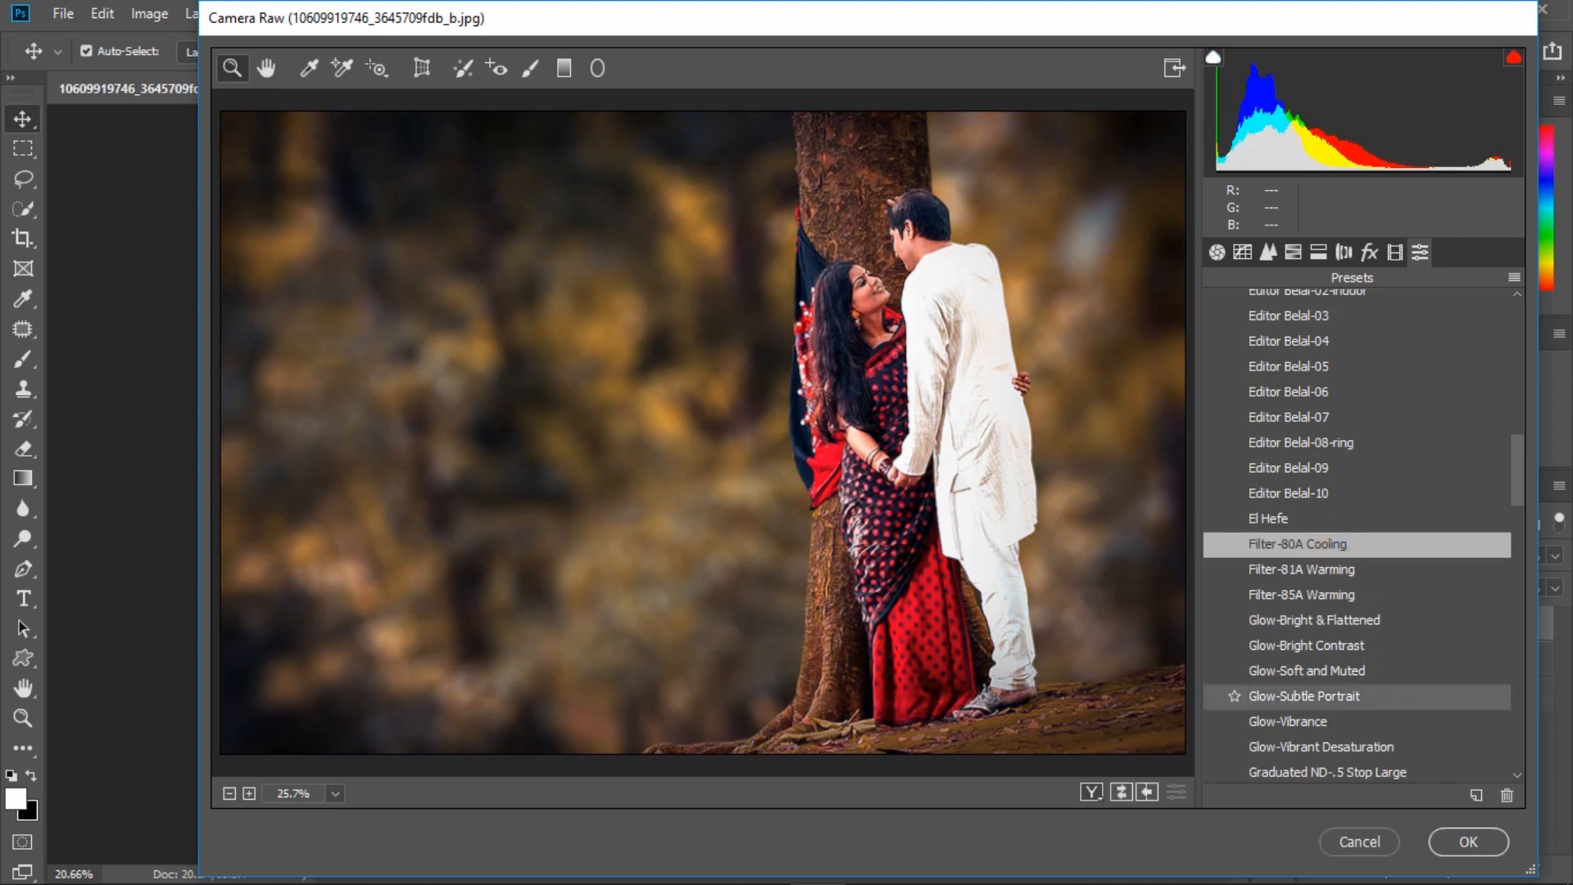
{"action": "left_click", "coordinate": [1475, 844]}
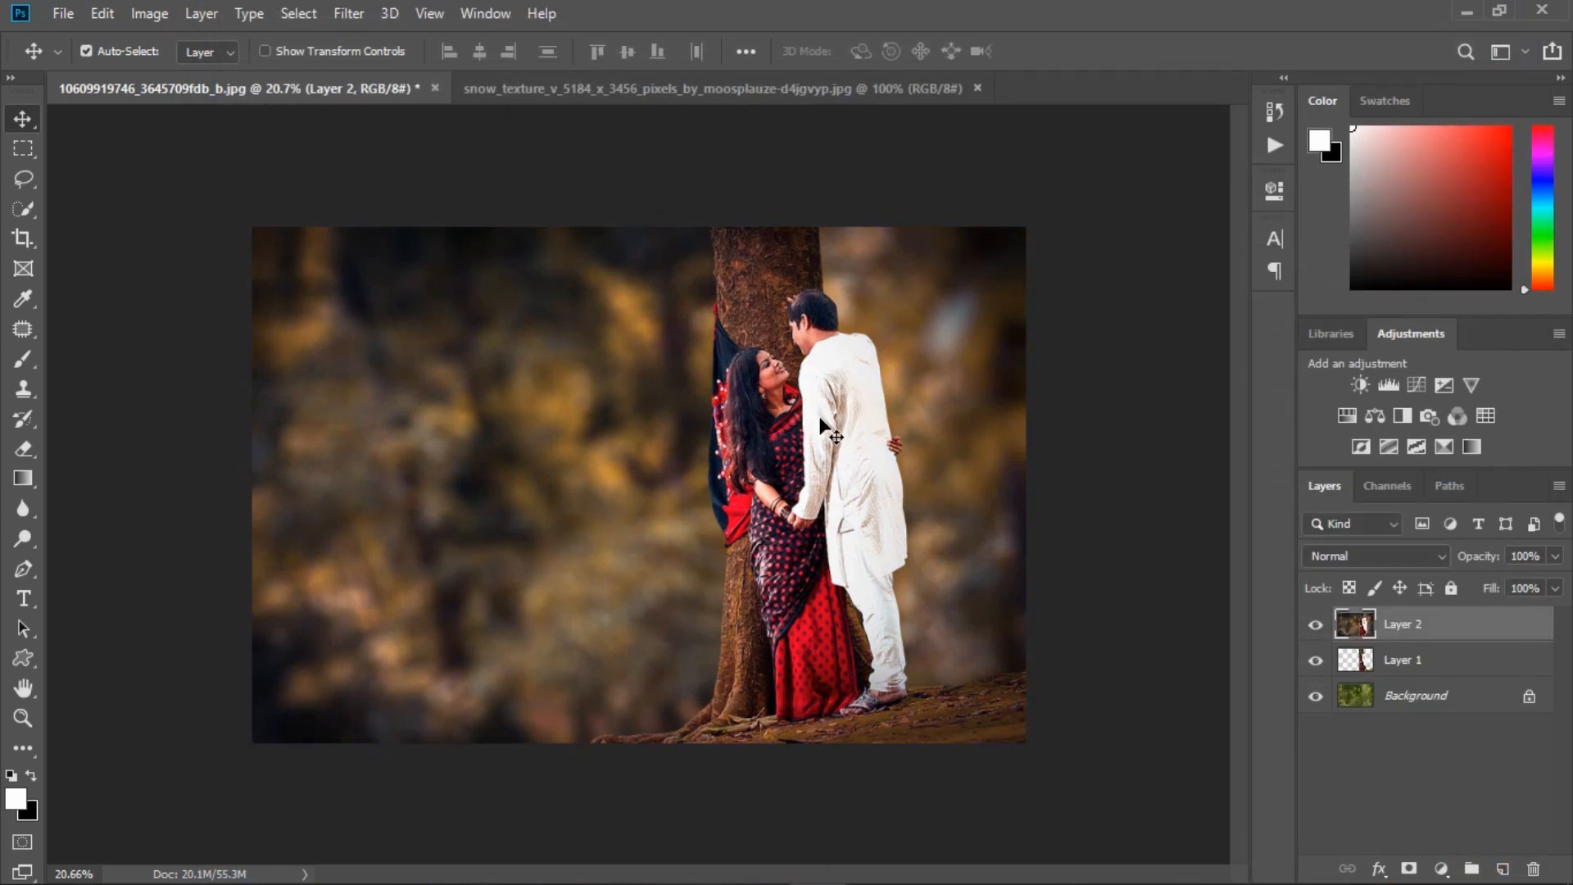
Step: Copy the snow texture image into the couple photo as a new layer, placed beside the woman at mid-height
{"action": "scroll", "coordinate": [808, 420], "scroll_direction": "up", "scroll_amount": 1}
{"action": "scroll", "coordinate": [808, 422], "scroll_direction": "up", "scroll_amount": 2}
{"action": "scroll", "coordinate": [808, 422], "scroll_direction": "down", "scroll_amount": 1}
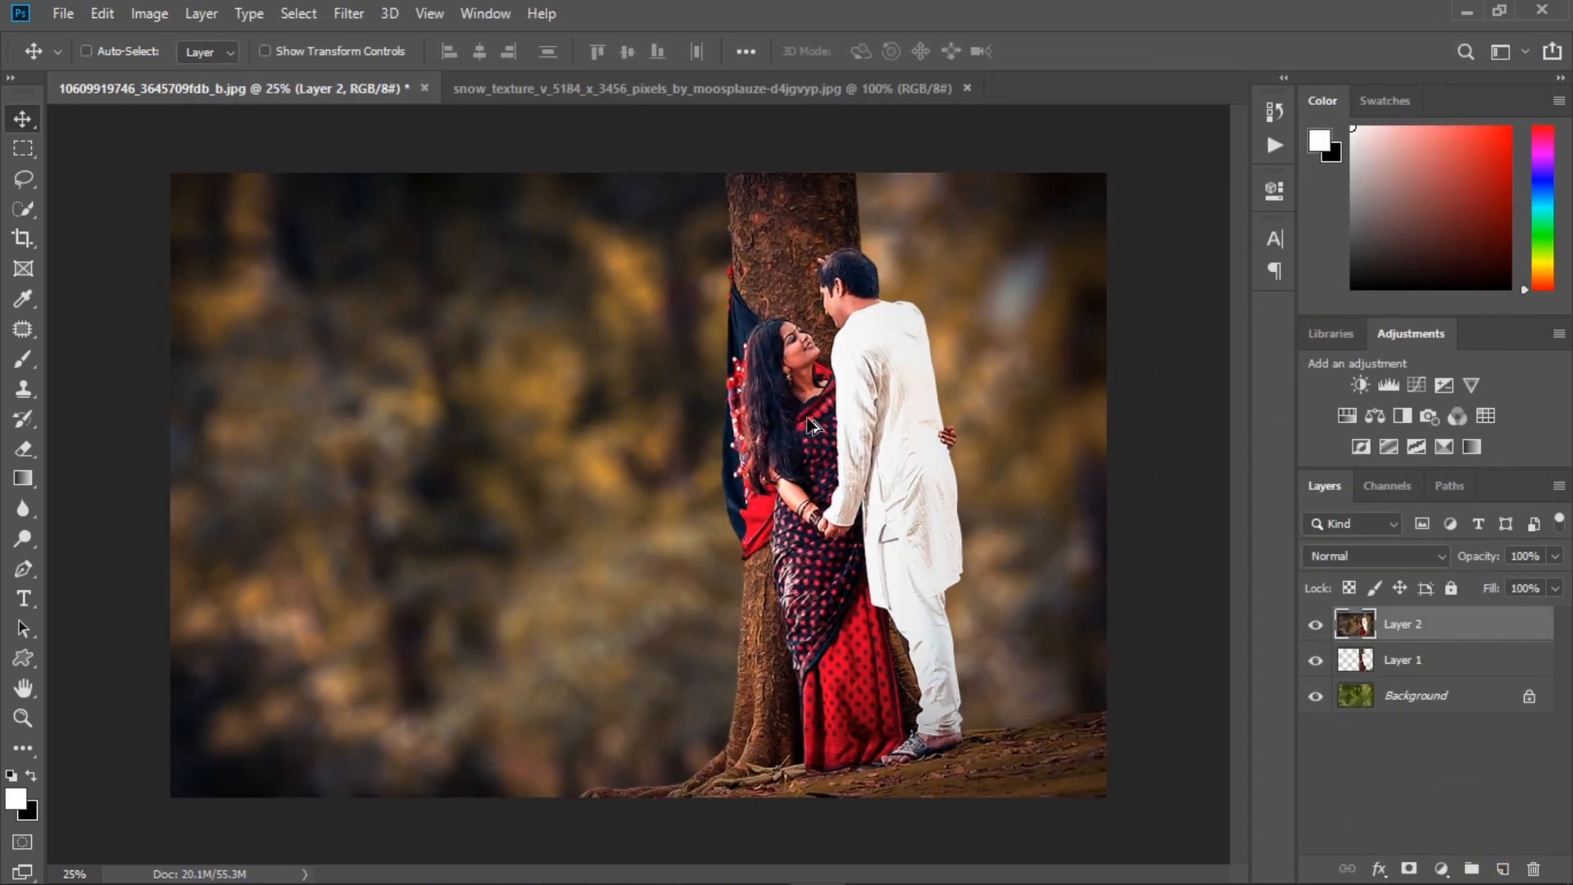
{"action": "left_click", "coordinate": [656, 91]}
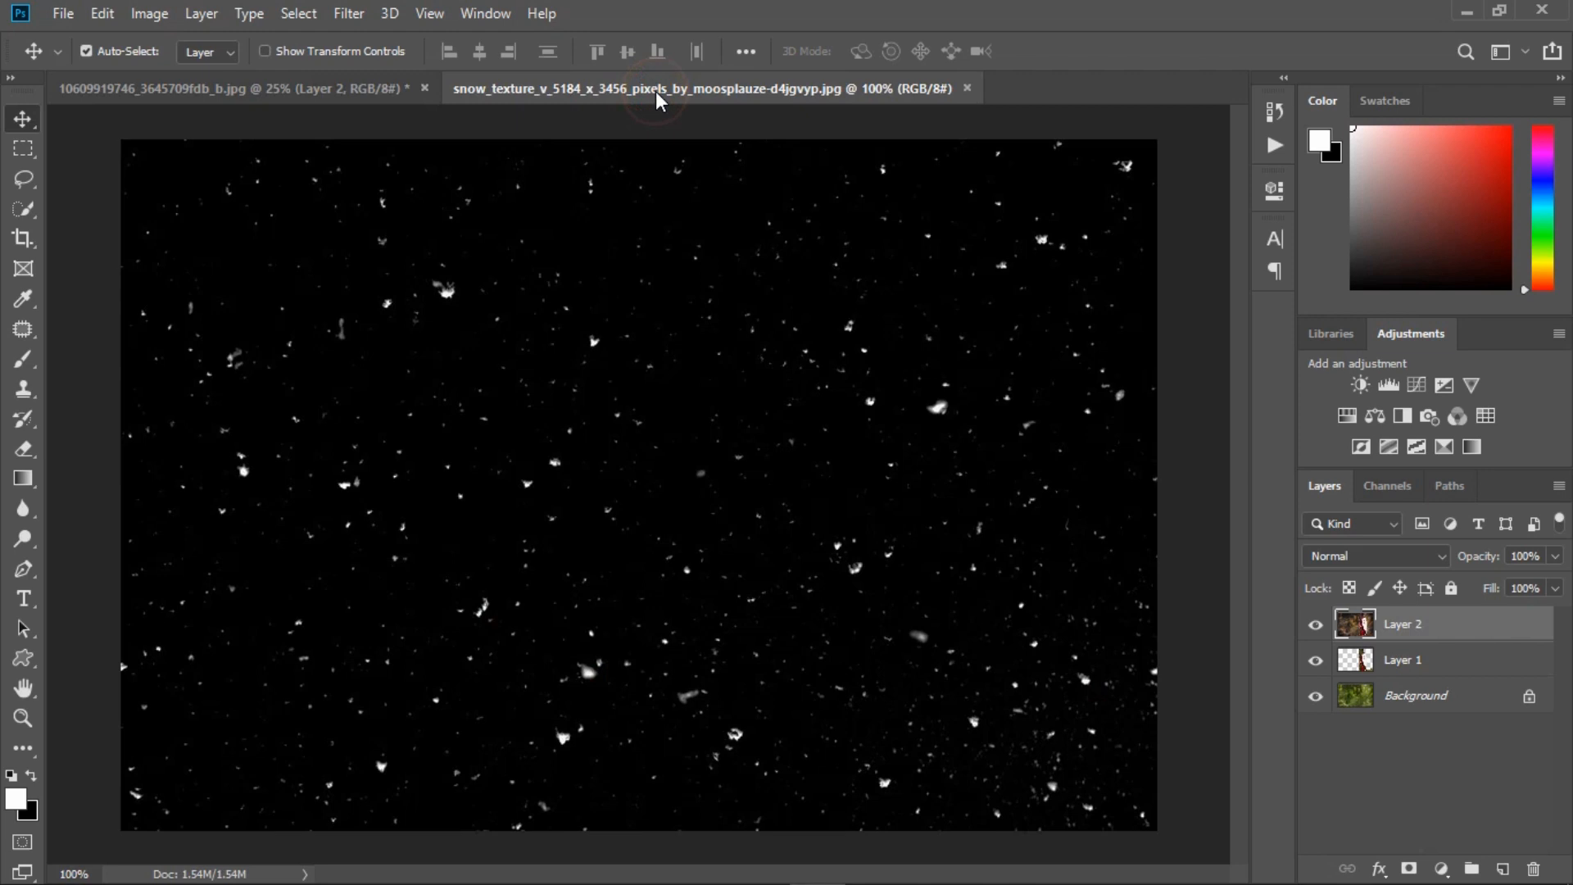
{"action": "left_click_drag", "start_coordinate": [593, 332], "coordinate": [410, 310]}
{"action": "left_click_drag", "start_coordinate": [534, 429], "coordinate": [603, 489]}
{"action": "left_click", "coordinate": [603, 483]}
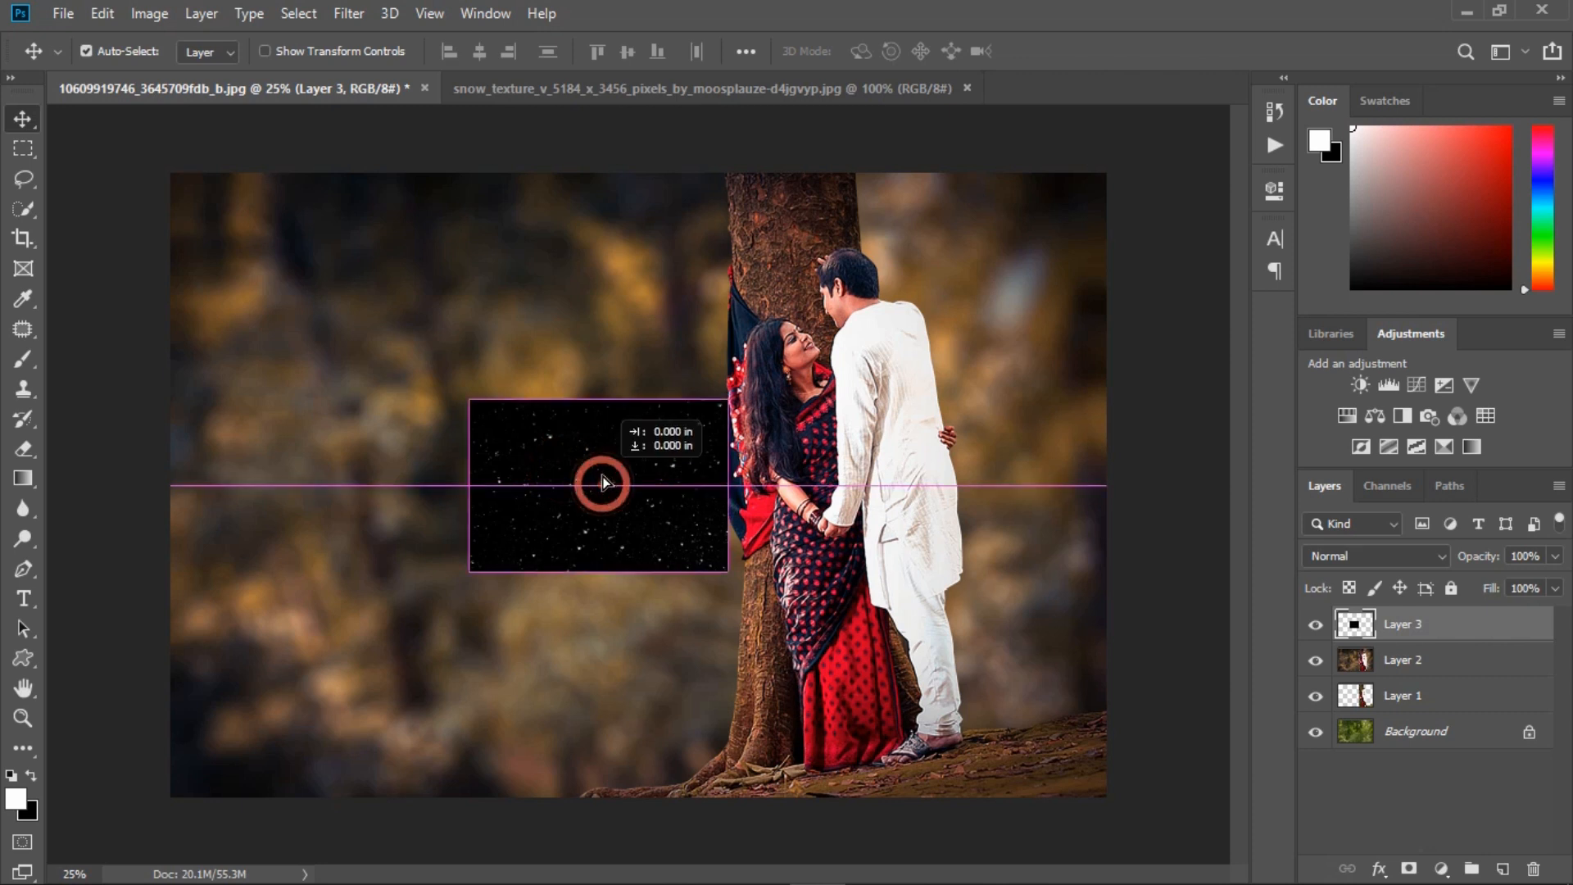
Step: Scale the snow layer to about 399% so it covers the whole photo, and set its blend mode to Screen
{"action": "key", "text": "ctrl+t"}
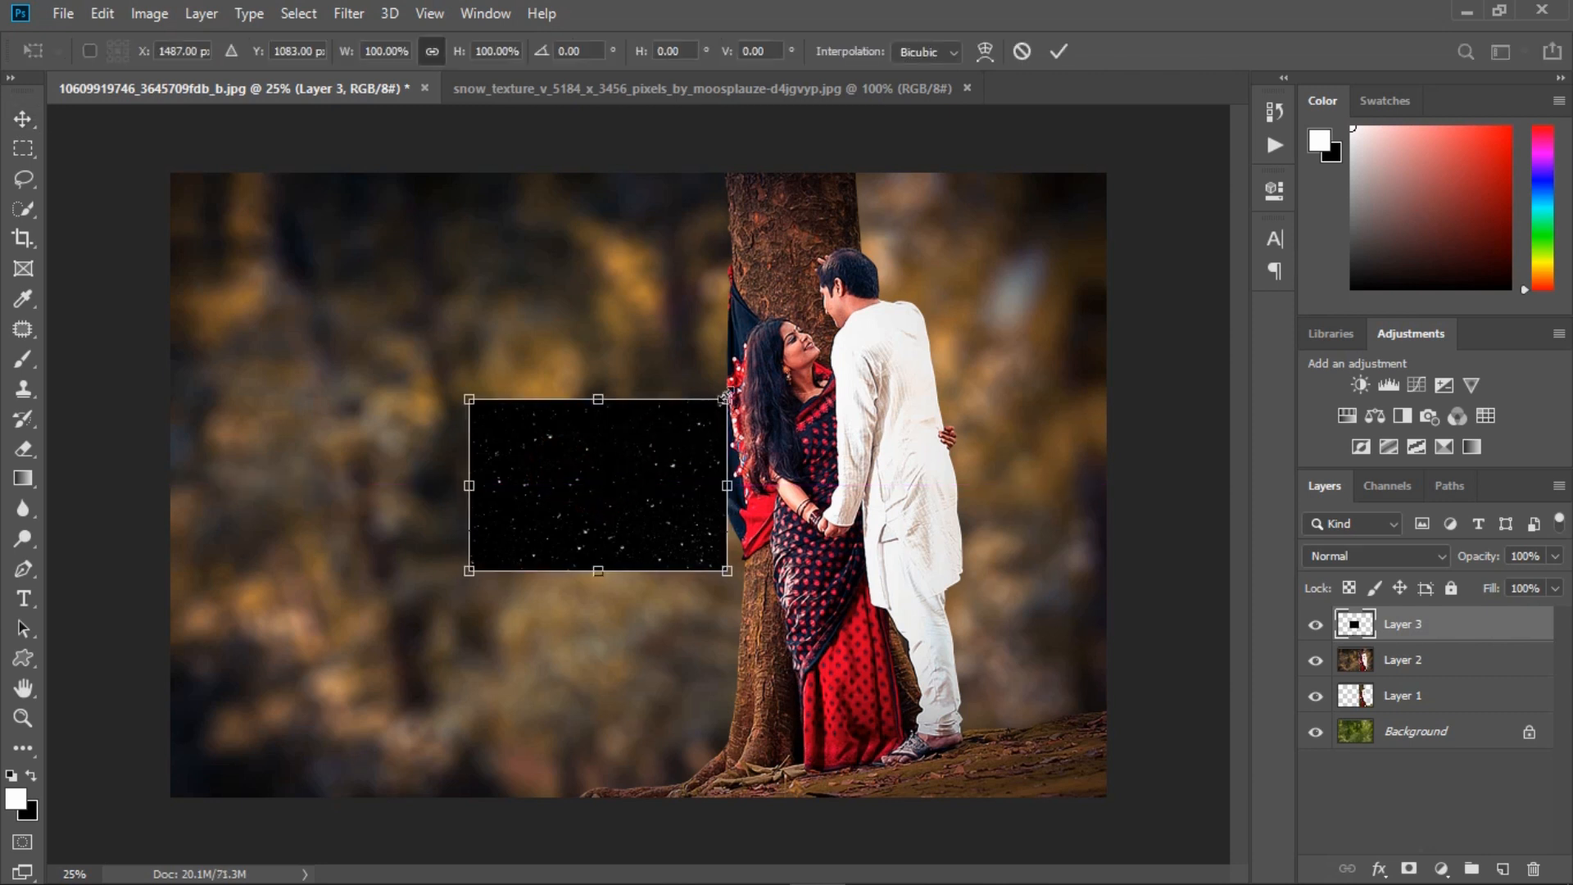
{"action": "left_click_drag", "start_coordinate": [727, 484], "coordinate": [1197, 421]}
{"action": "left_click_drag", "start_coordinate": [1001, 404], "coordinate": [710, 410]}
{"action": "left_click_drag", "start_coordinate": [898, 482], "coordinate": [1203, 485]}
{"action": "left_click_drag", "start_coordinate": [1039, 489], "coordinate": [1025, 478]}
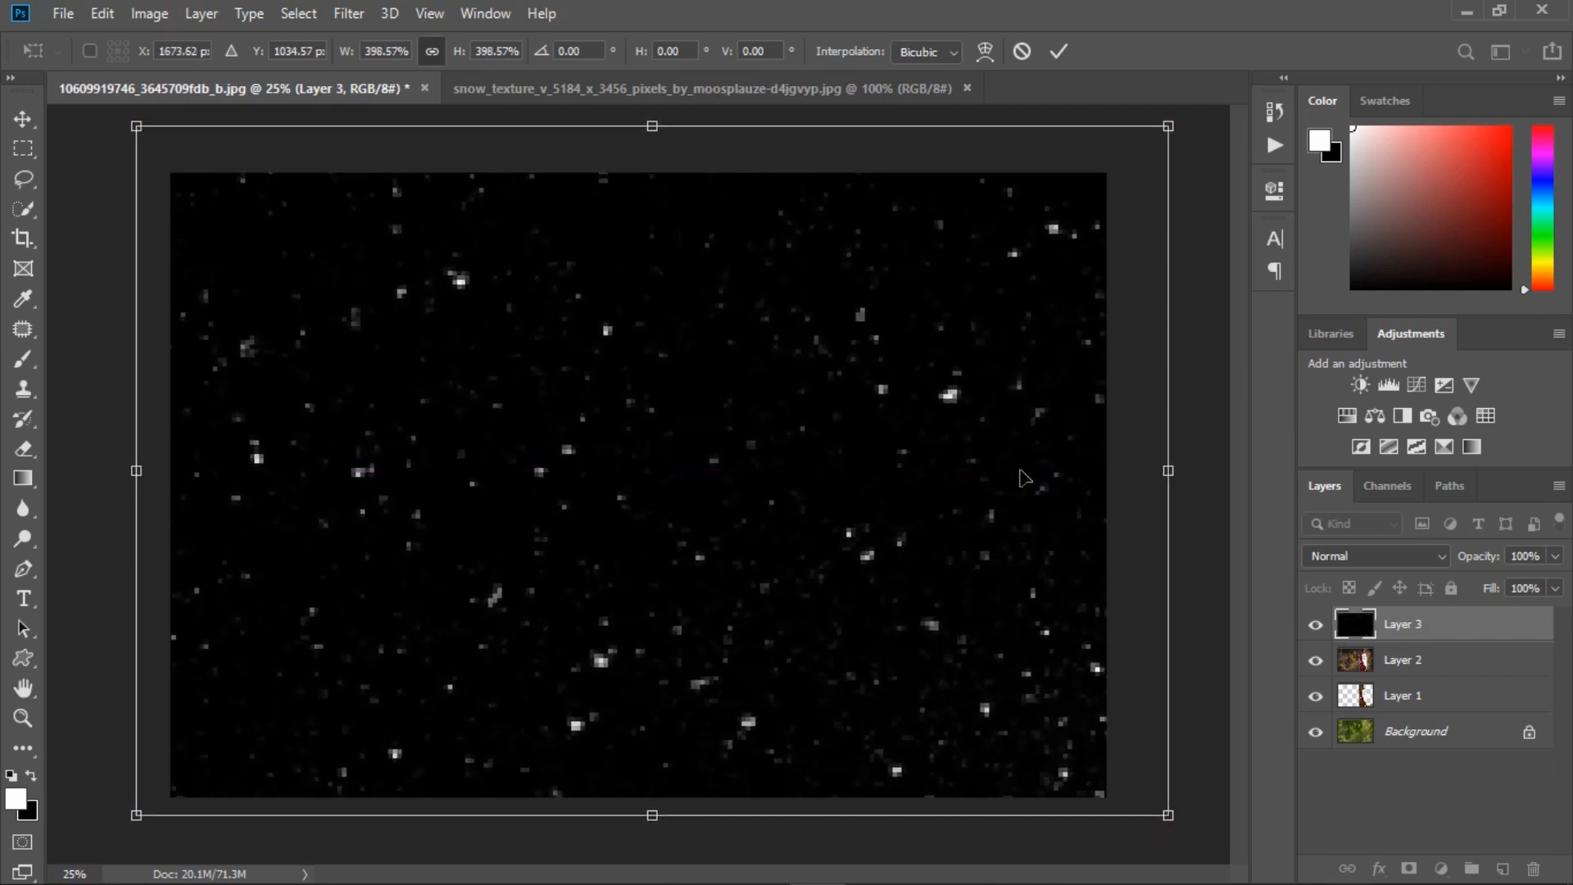
{"action": "left_click", "coordinate": [1058, 50]}
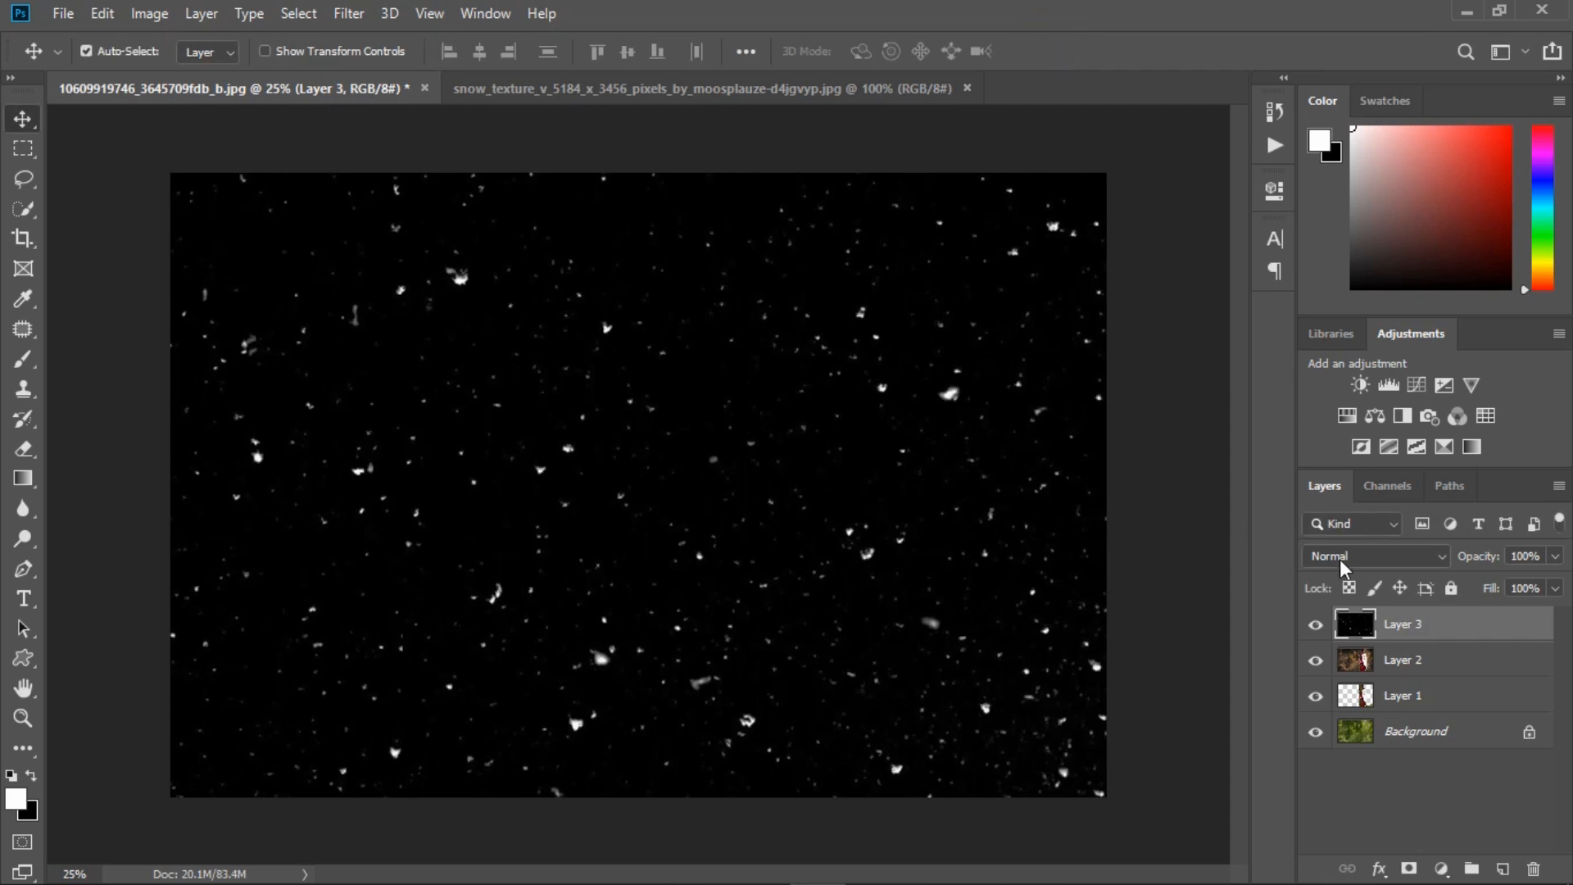
{"action": "left_click", "coordinate": [1341, 560]}
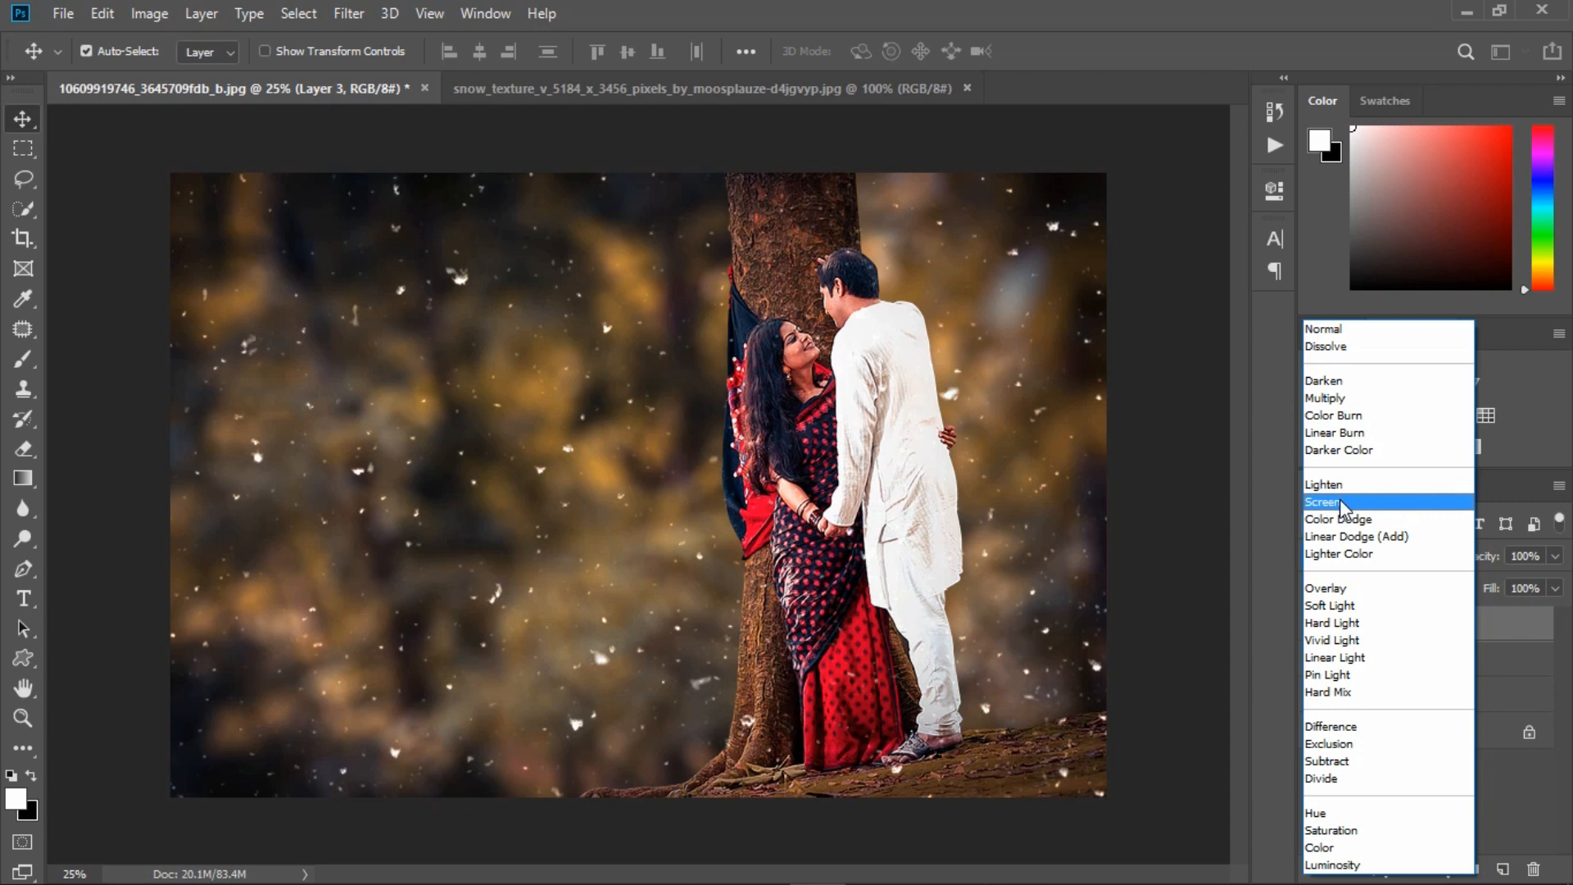
{"action": "left_click", "coordinate": [1340, 501]}
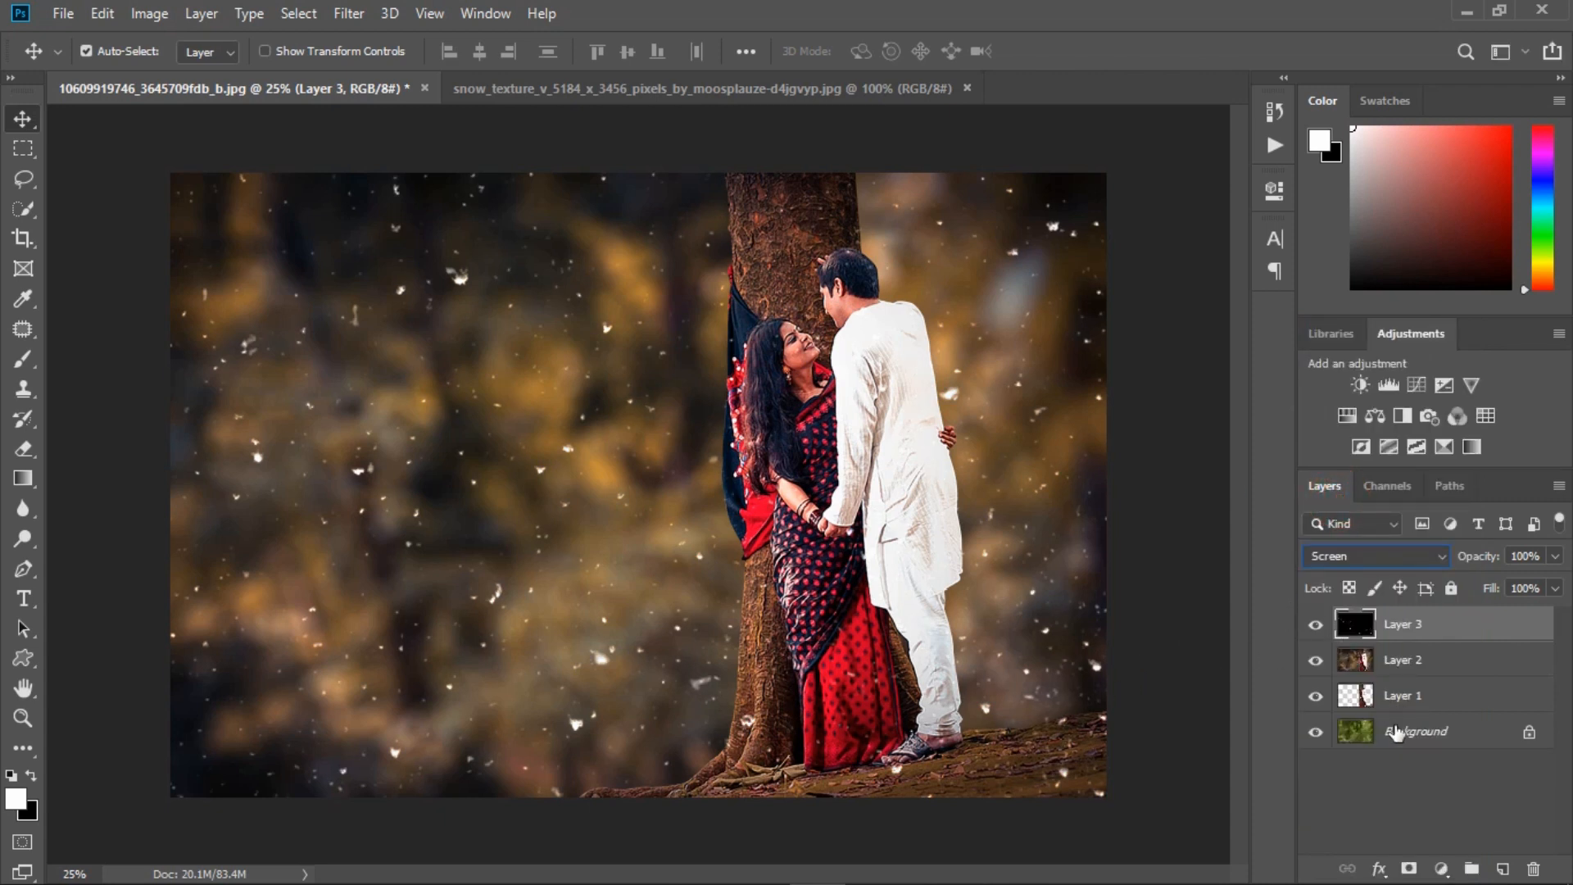
Step: Add a layer mask to the snow layer and paint black with a 150 px brush over the couple's faces and upper bodies
{"action": "left_click", "coordinate": [1407, 867]}
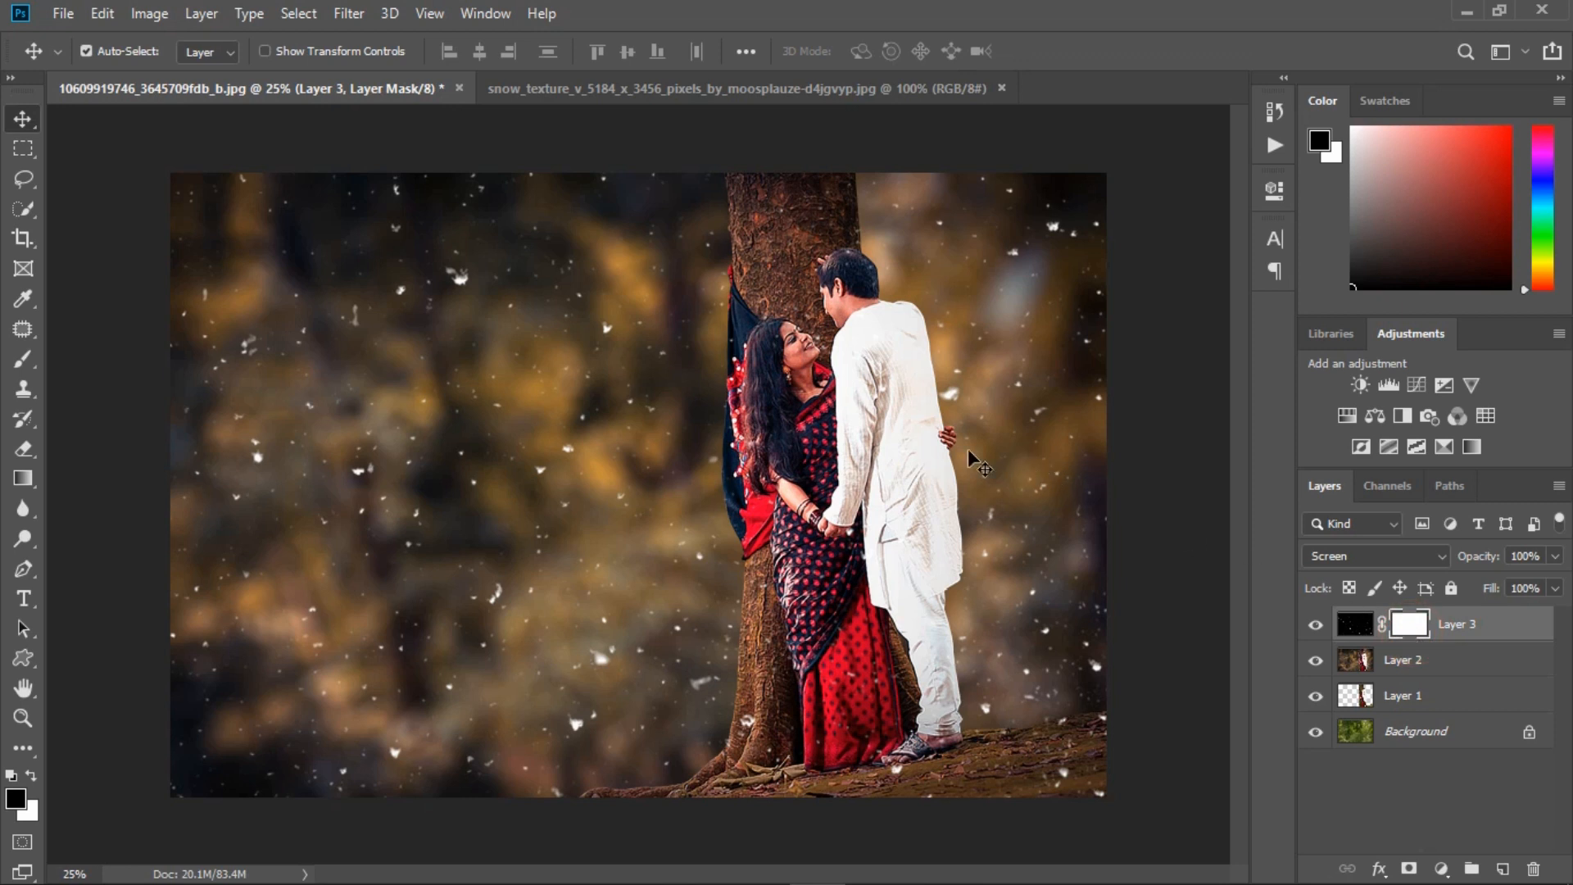
{"action": "key", "text": "b"}
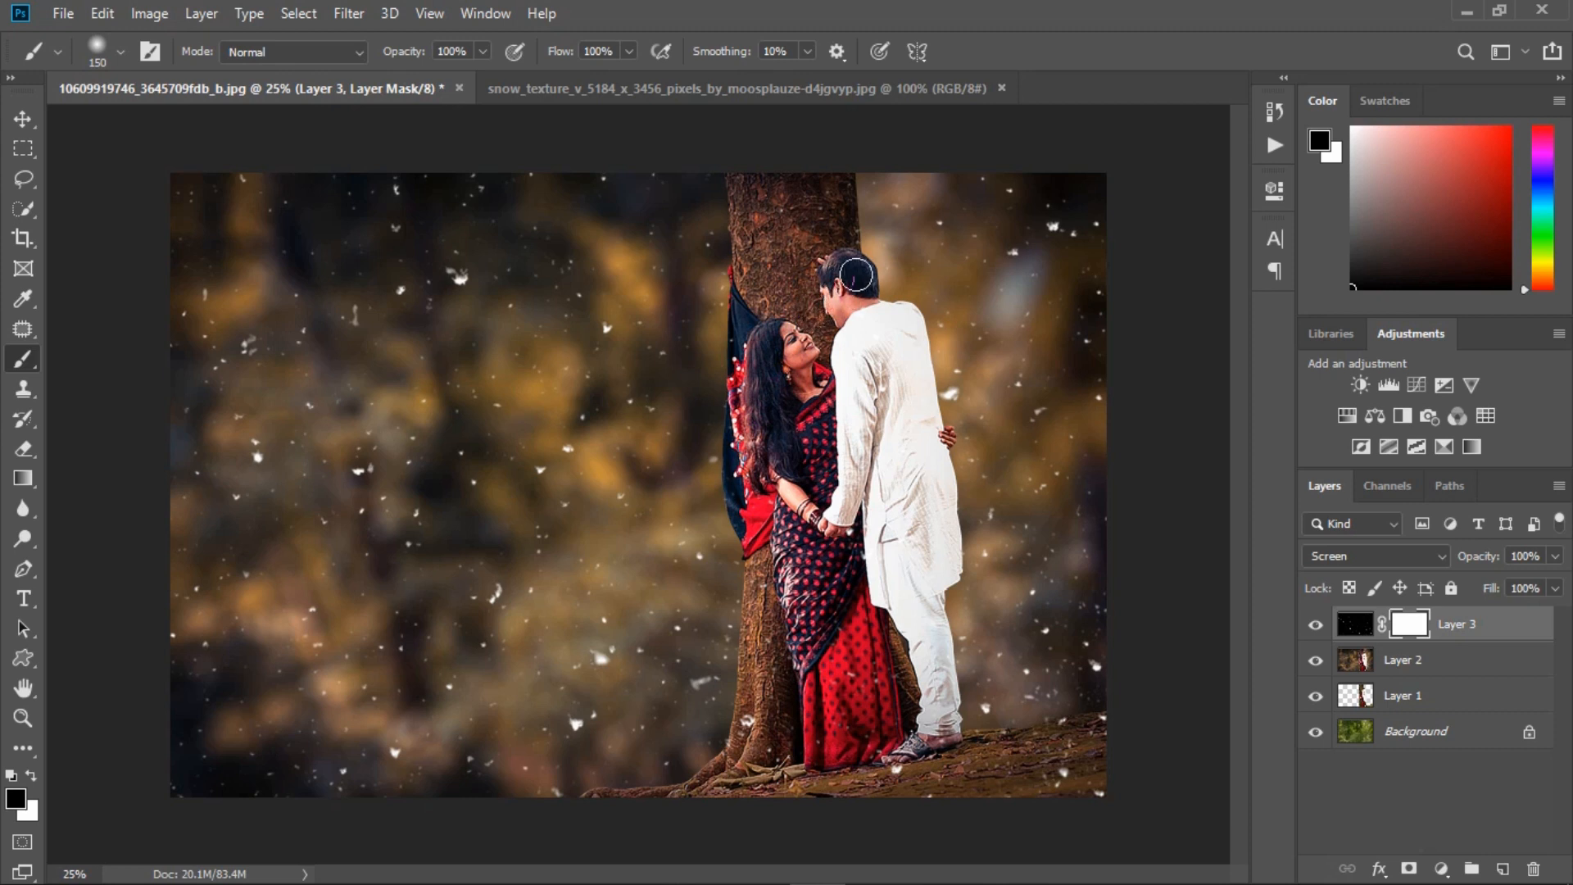
{"action": "mouse_move", "coordinate": [810, 385]}
{"action": "left_mouse_down"}
{"action": "mouse_move", "coordinate": [814, 439]}
{"action": "mouse_move", "coordinate": [770, 467]}
{"action": "left_mouse_up"}
{"action": "left_click", "coordinate": [1316, 626]}
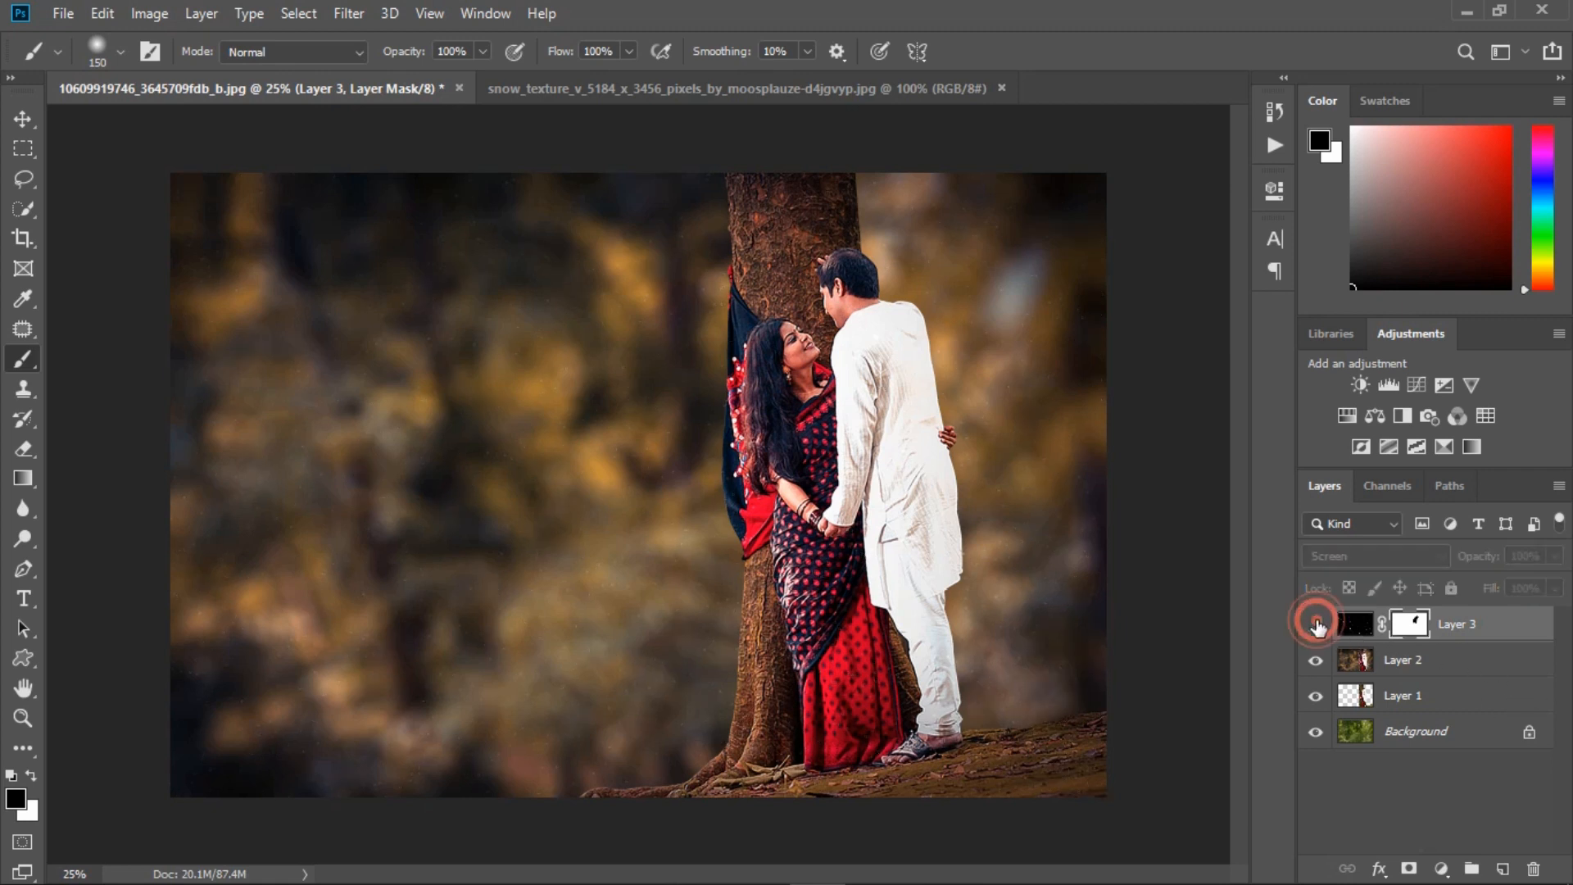
{"action": "left_click", "coordinate": [1316, 626]}
{"action": "left_click", "coordinate": [22, 119]}
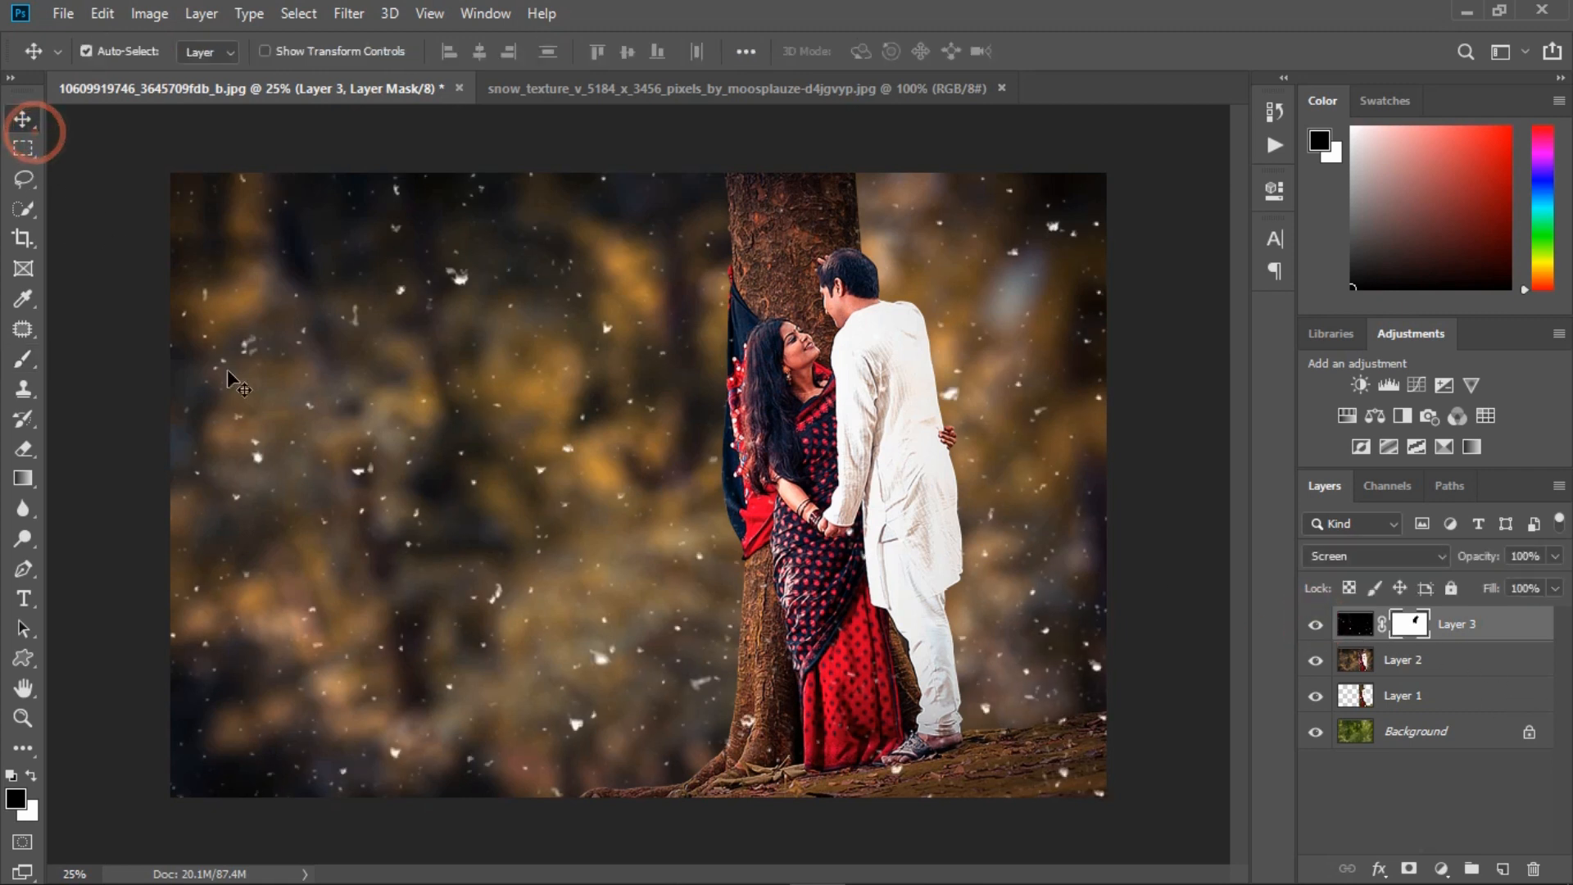
{"action": "scroll", "coordinate": [561, 448], "scroll_direction": "down", "scroll_amount": 1}
{"action": "scroll", "coordinate": [561, 448], "scroll_direction": "up", "scroll_amount": 1}
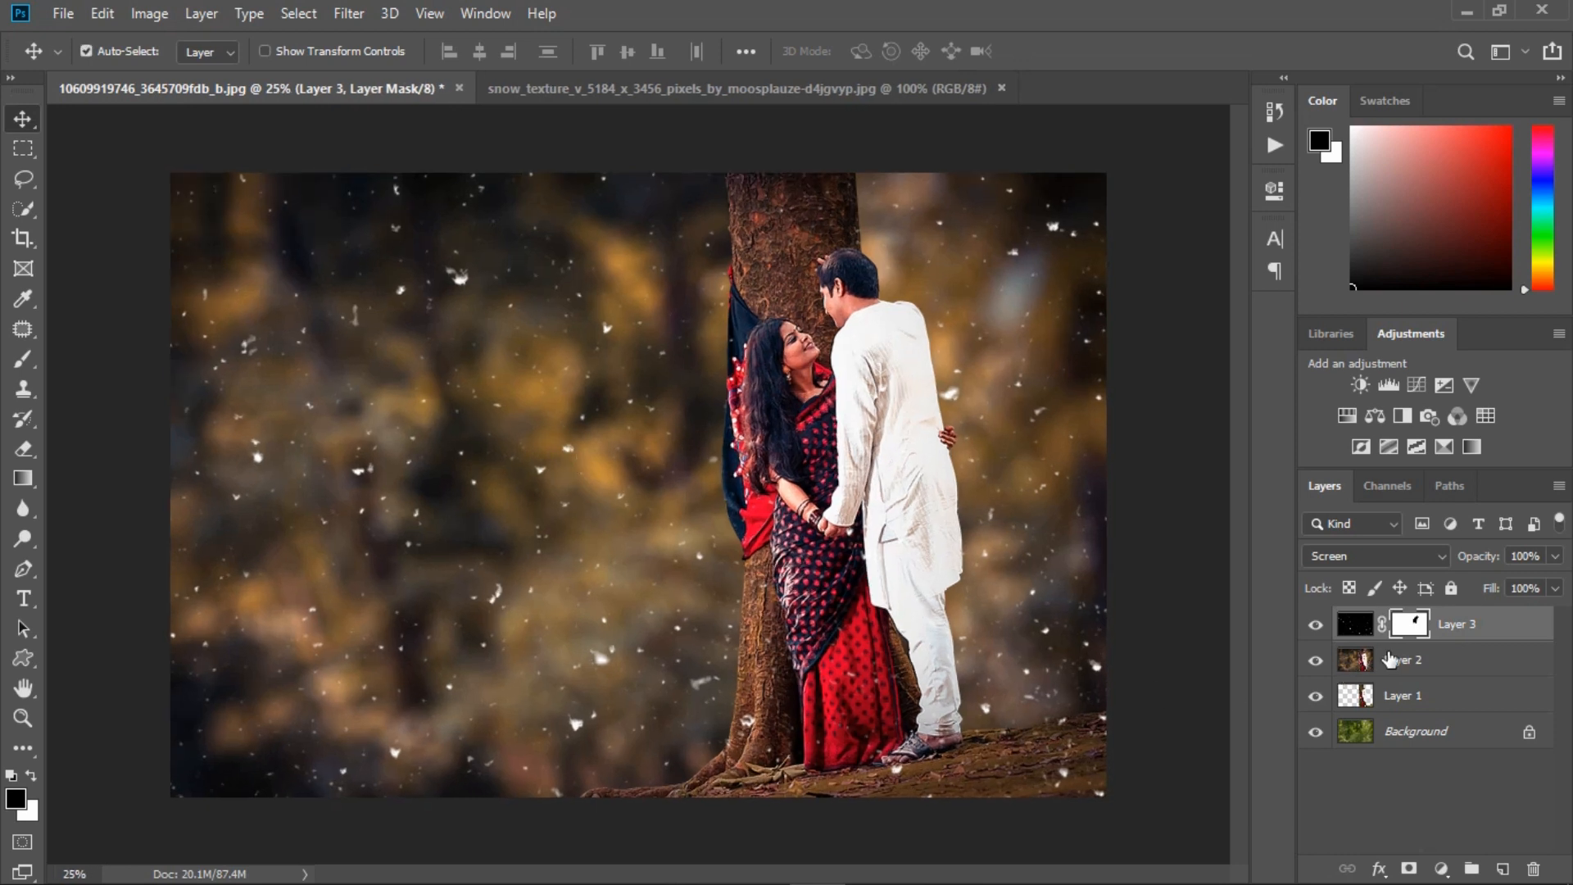
Step: Merge a copy of all visible layers into a new top layer and choose the My Logo brush
{"action": "key", "text": "ctrl+alt+shift+e"}
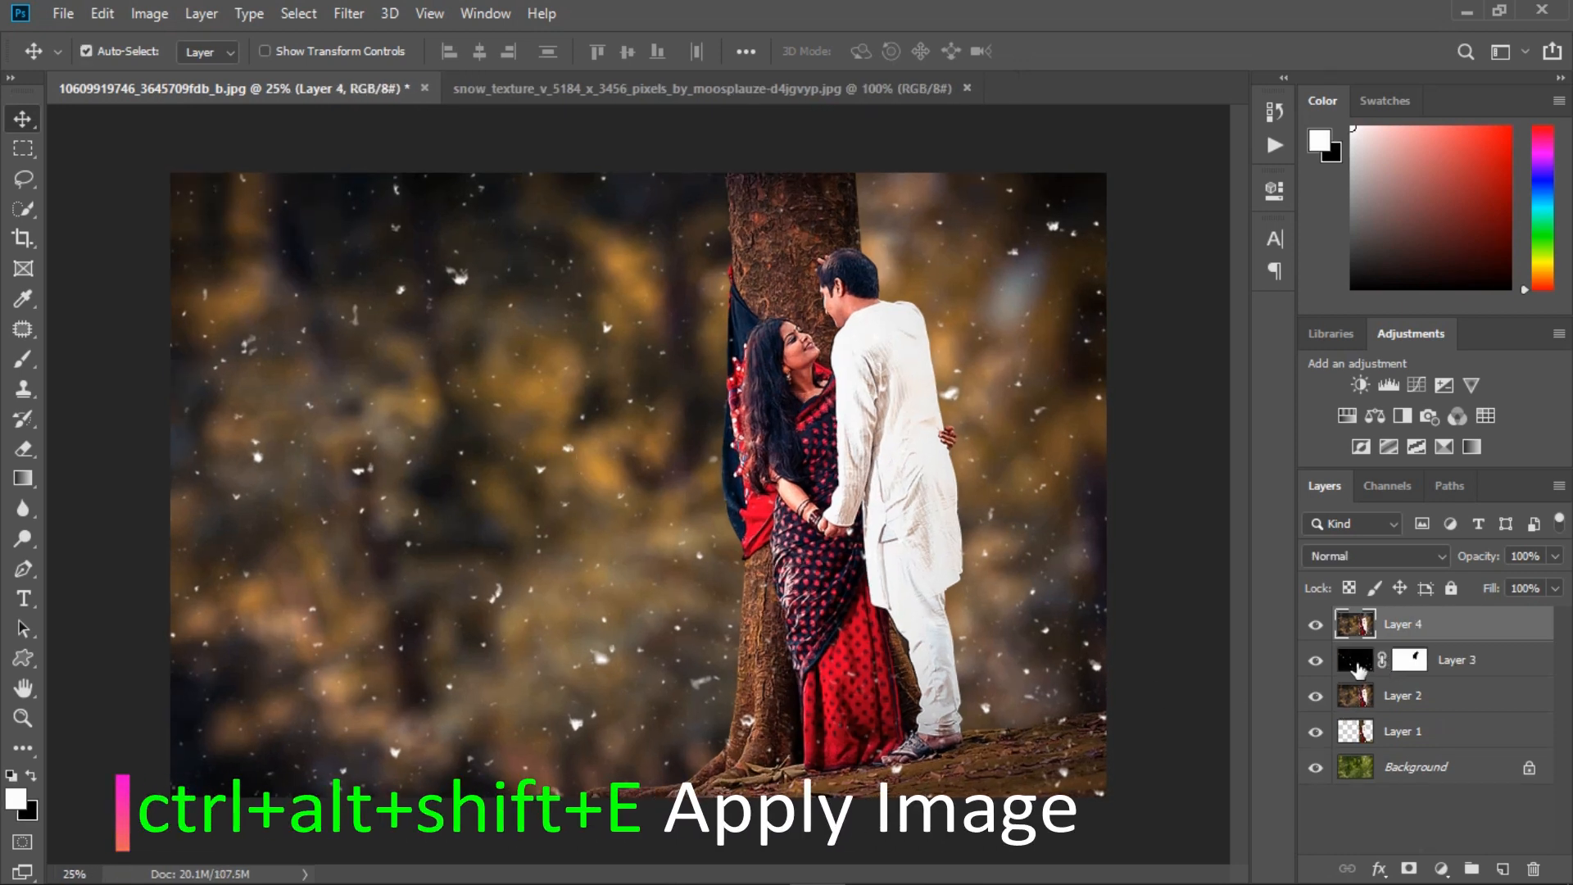
{"action": "key", "text": "b"}
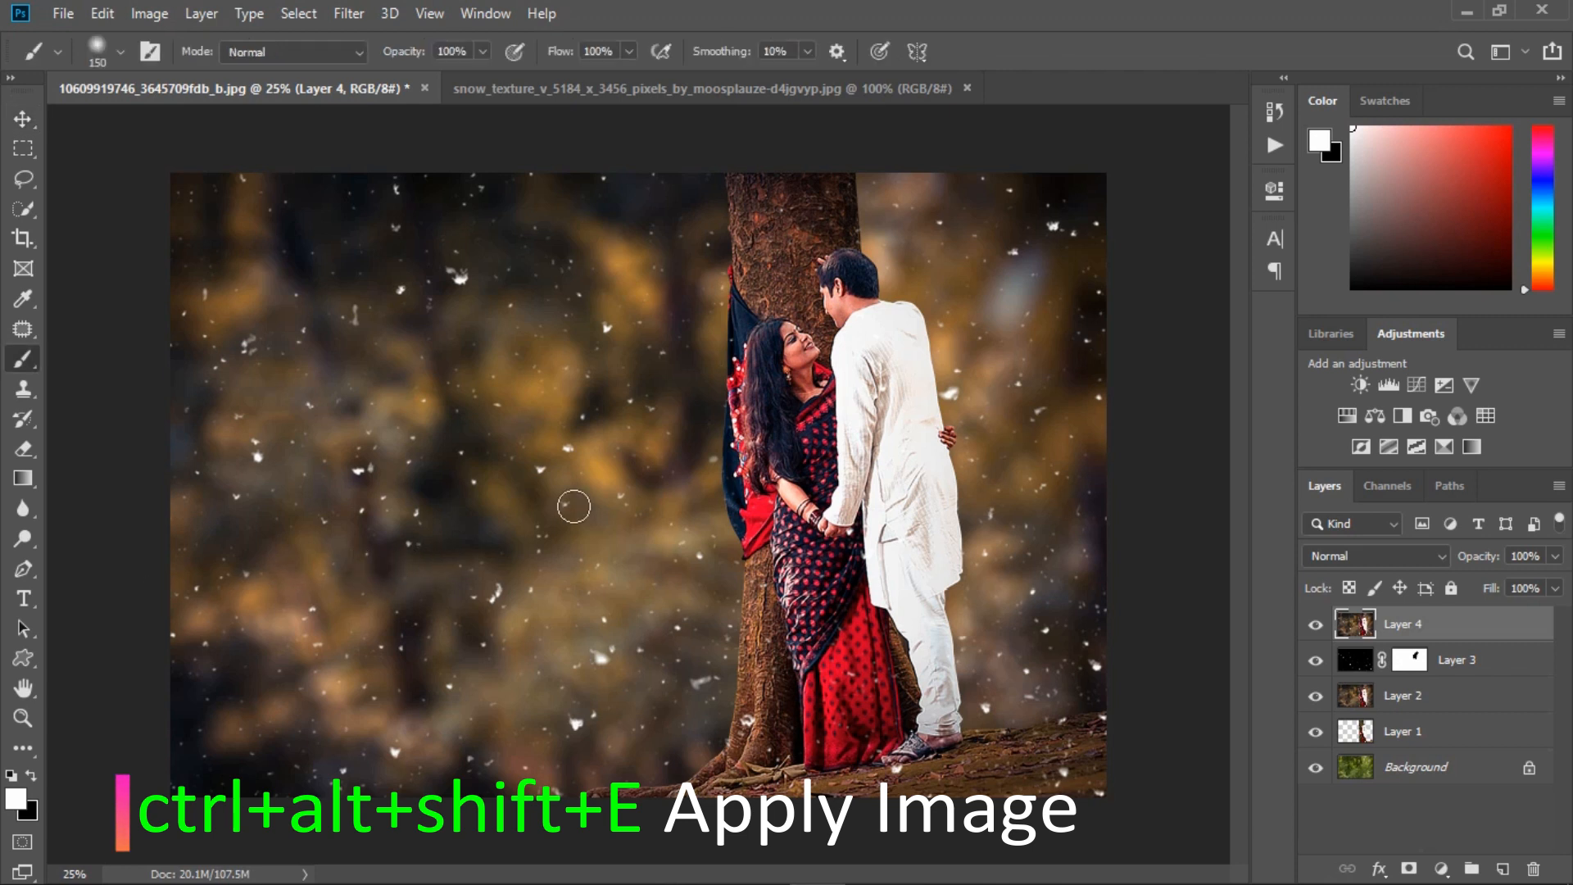
{"action": "right_click", "coordinate": [574, 506]}
{"action": "left_click", "coordinate": [763, 694]}
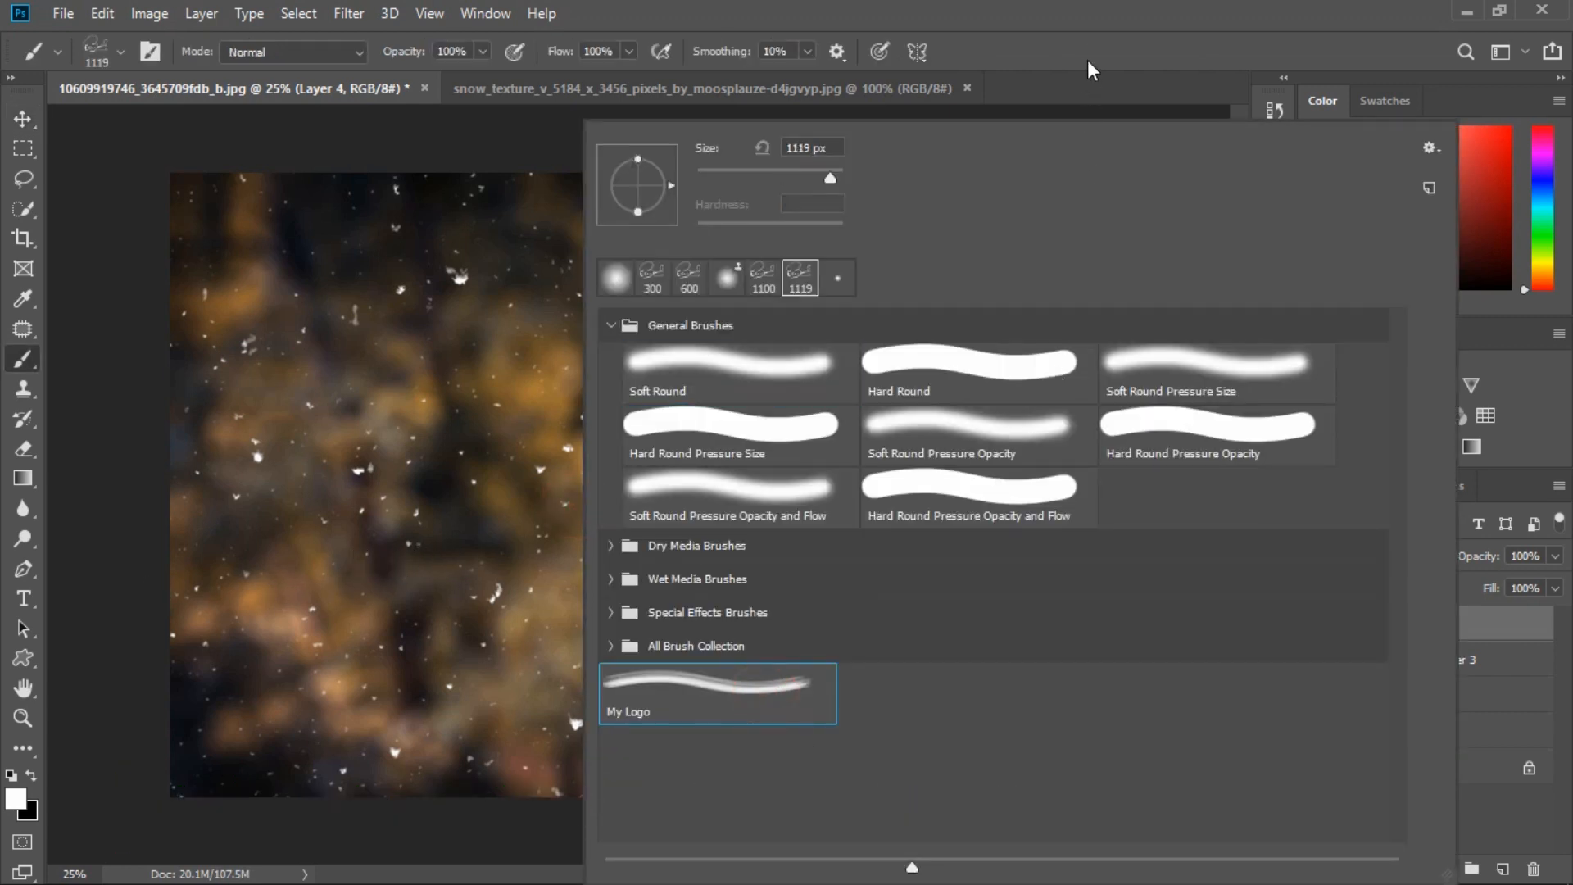
{"action": "left_click", "coordinate": [1089, 46]}
Step: Reduce the logo brush to 500 px and stamp the signature once in white in the photo's lower-left corner
{"action": "key", "text": "bracketleft"}
{"action": "key", "text": "bracketleft"}
{"action": "key", "text": "bracketleft"}
{"action": "key", "text": "bracketleft"}
{"action": "key", "text": "bracketleft"}
{"action": "key", "text": "bracketleft"}
{"action": "key", "text": "bracketleft"}
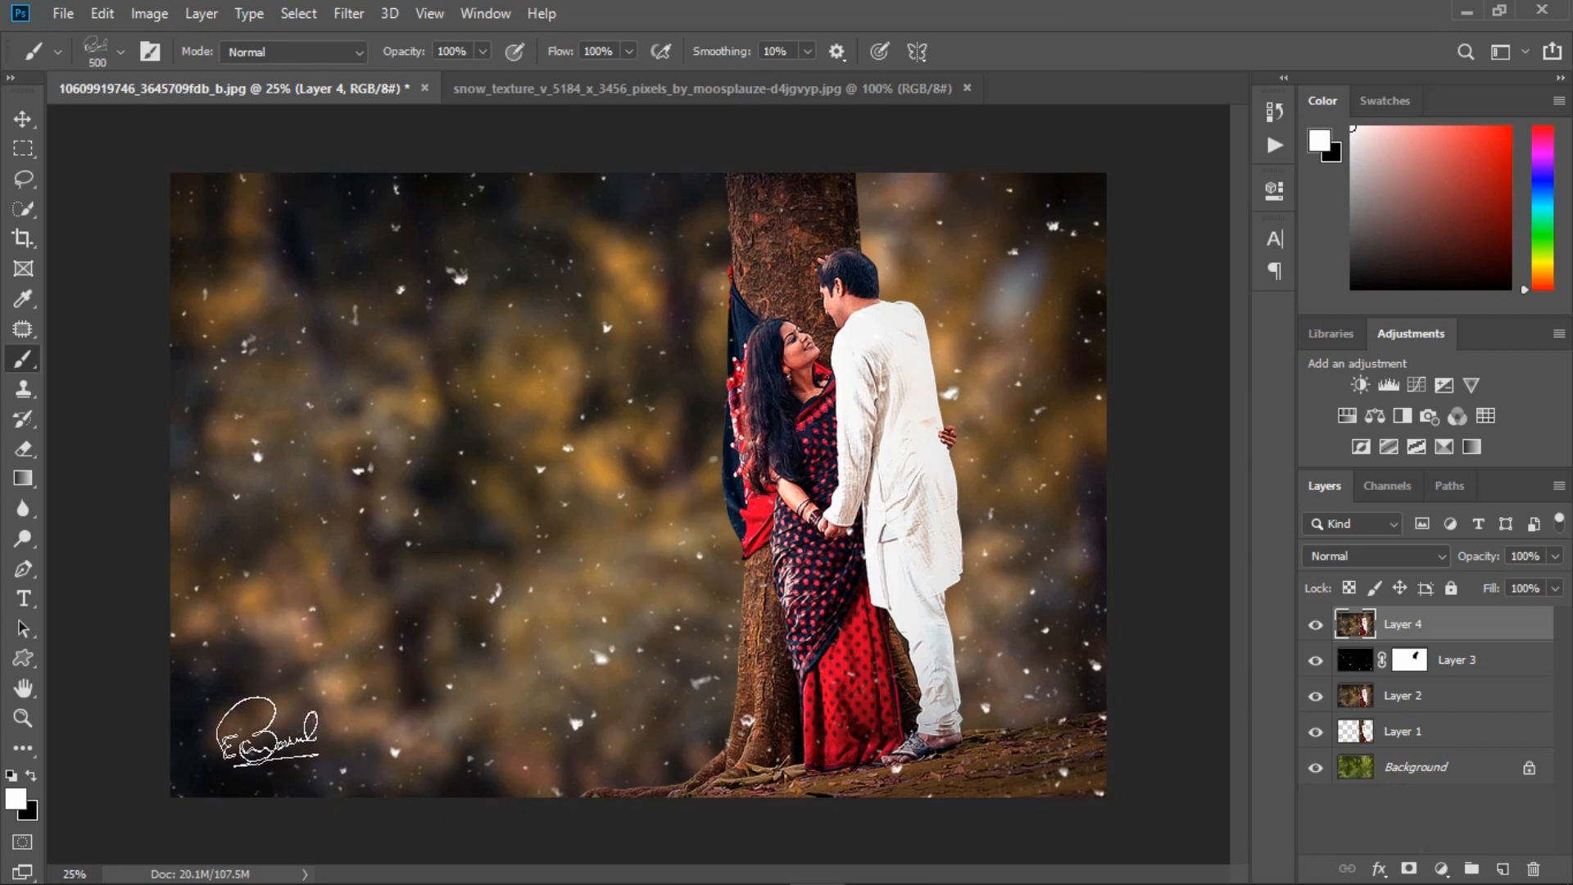
{"action": "left_click", "coordinate": [263, 738]}
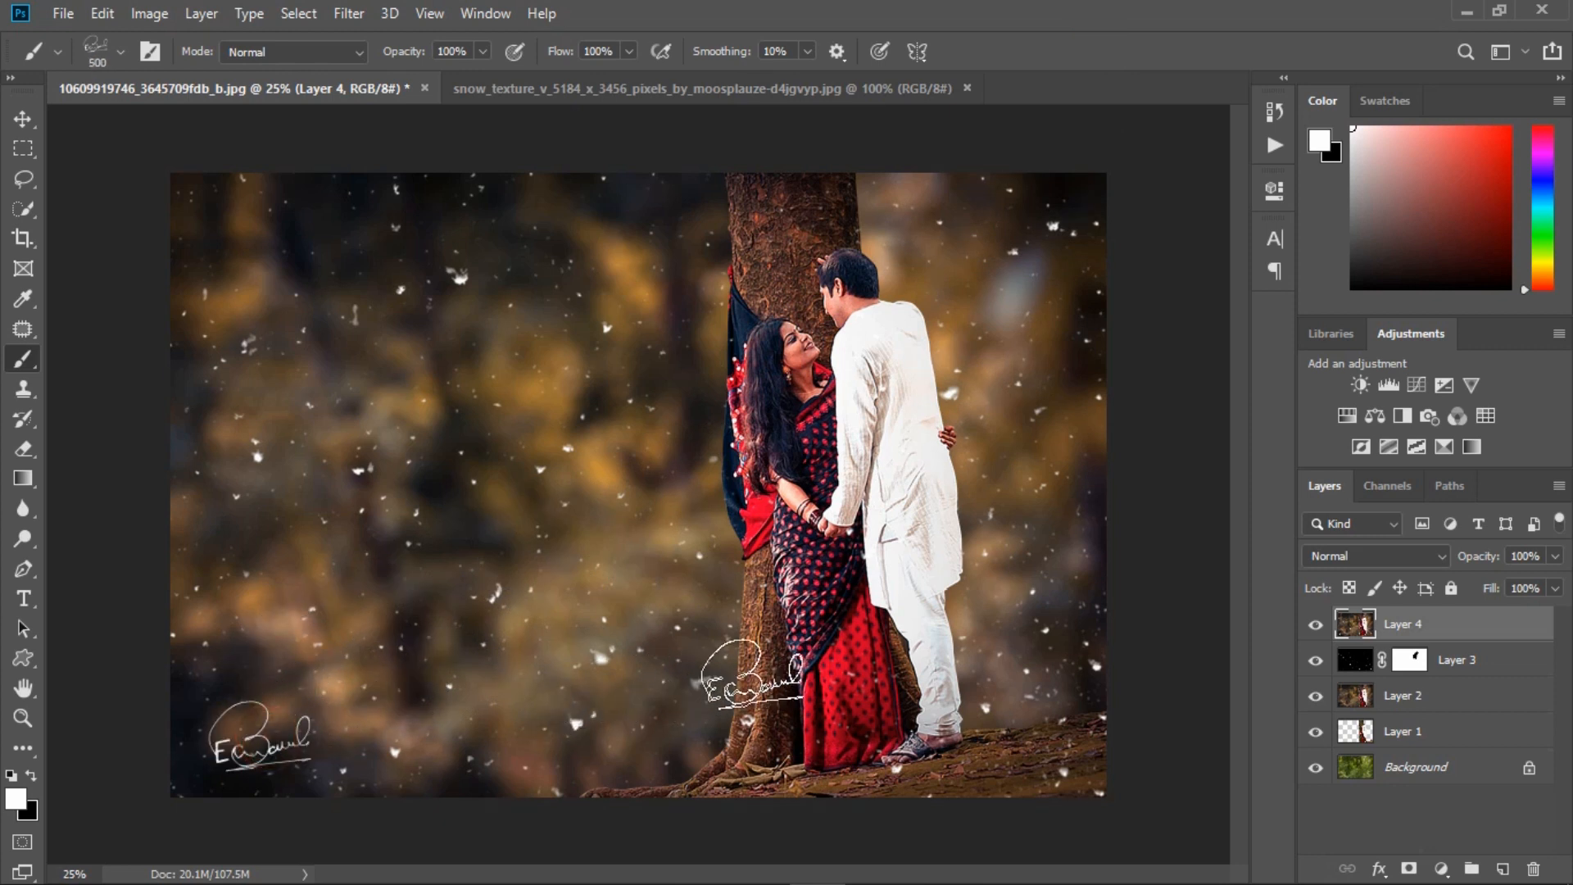
{"action": "left_click", "coordinate": [23, 119]}
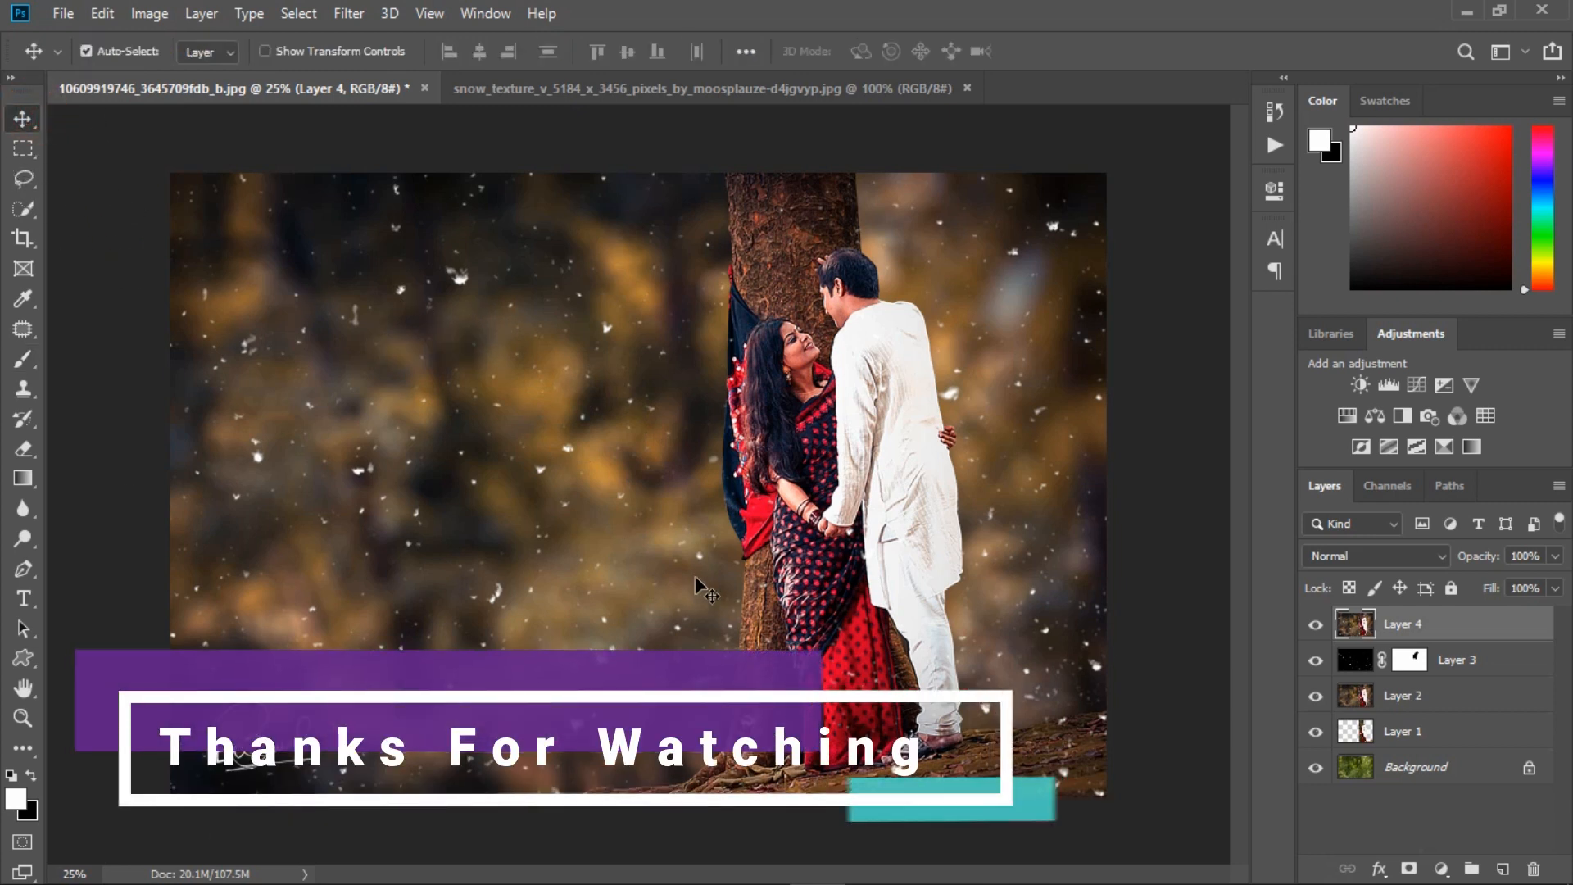